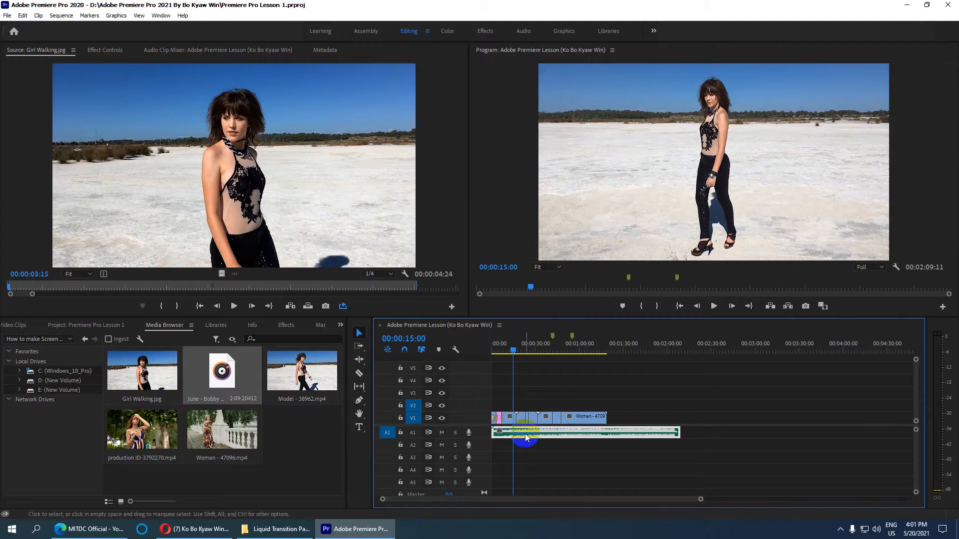
Step: Mute audio track A1, which holds the June background music clip
click(221, 375)
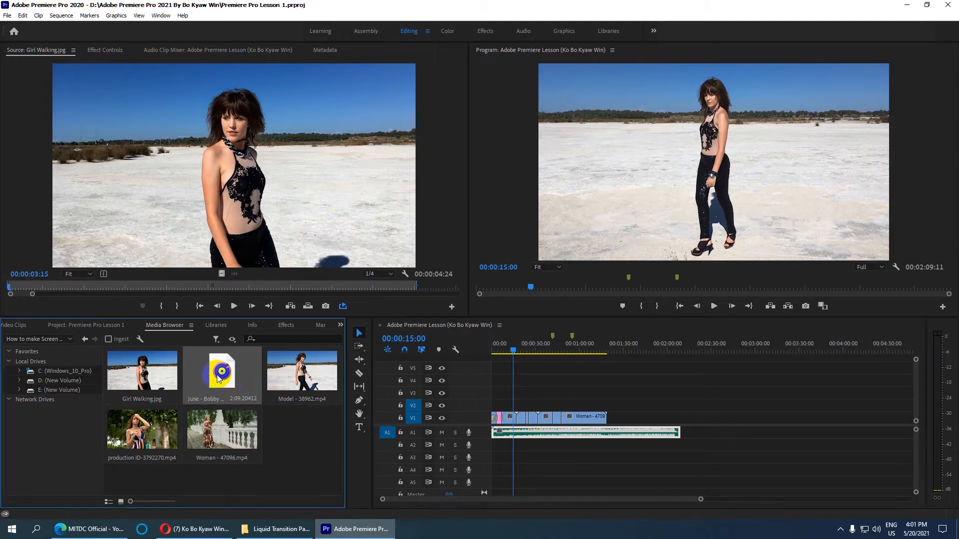
click(552, 436)
click(543, 447)
click(545, 435)
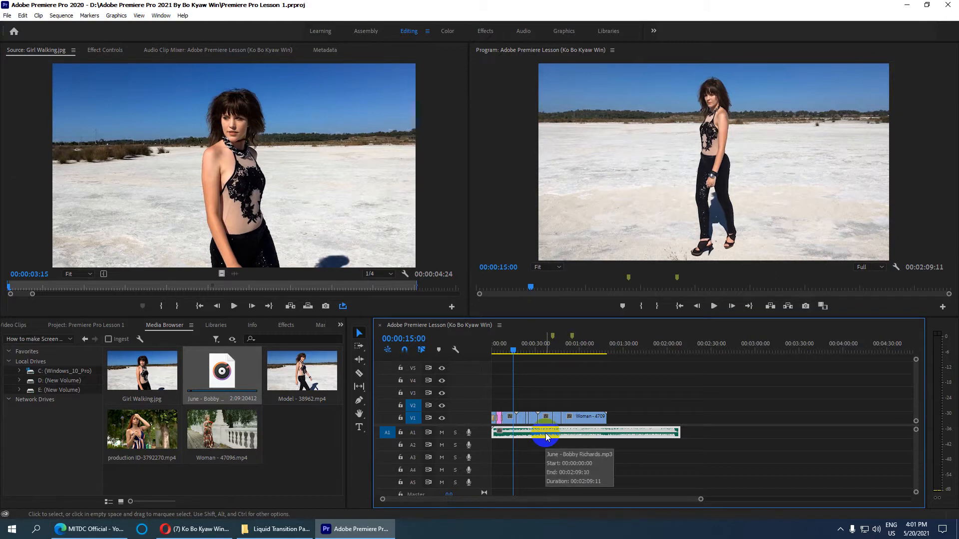
click(441, 433)
drag(517, 351, 546, 438)
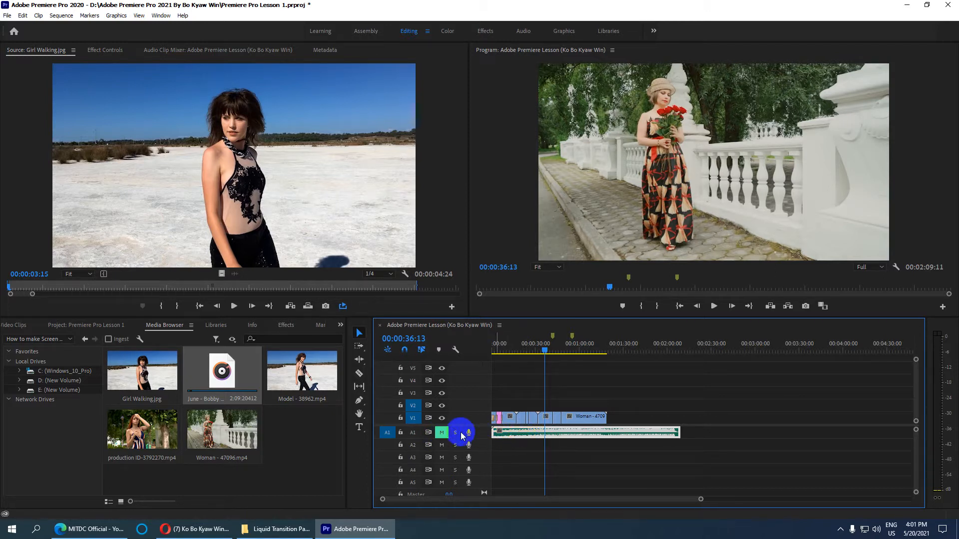
click(441, 433)
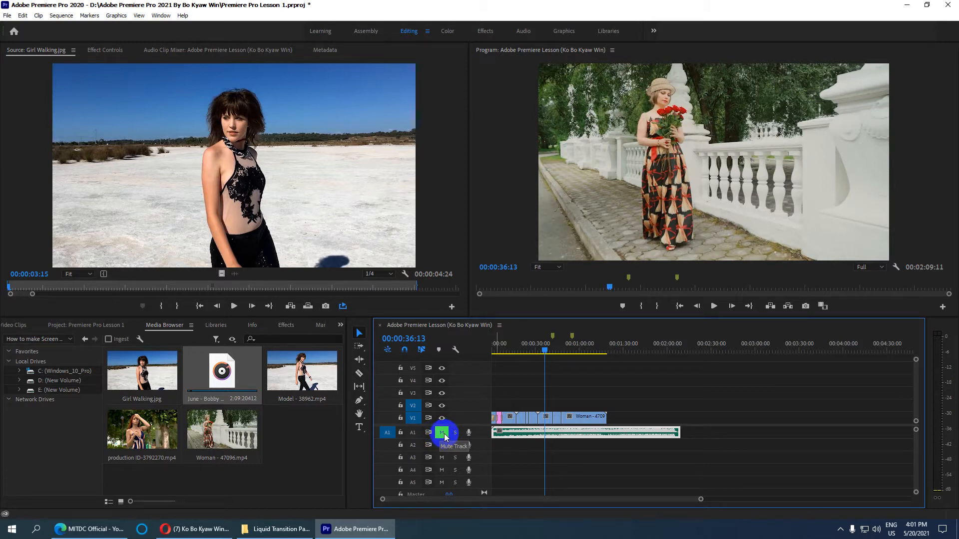
Step: Scrub through the opening and middle of the sequence to review the clips on track V1
drag(556, 362, 498, 354)
scroll(505, 375, up, 10)
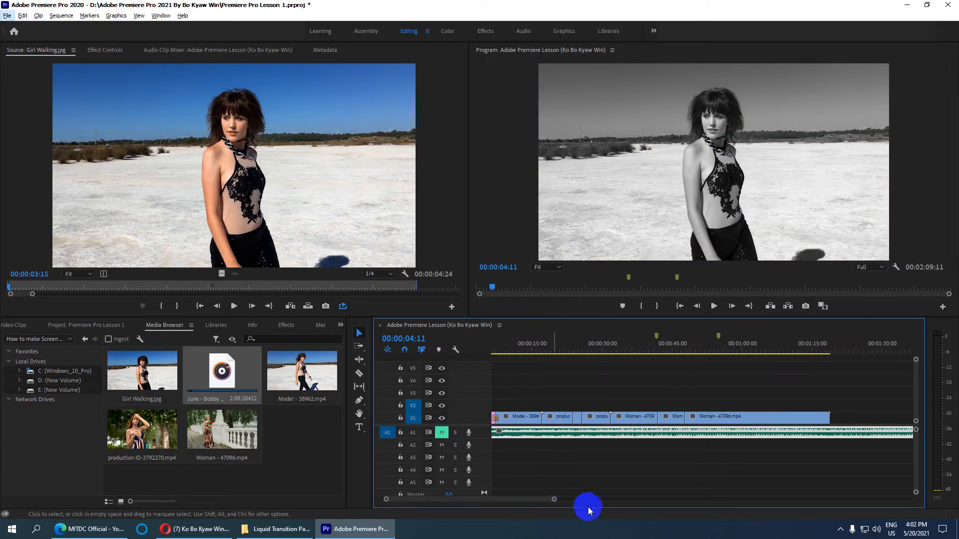
drag(531, 498, 509, 499)
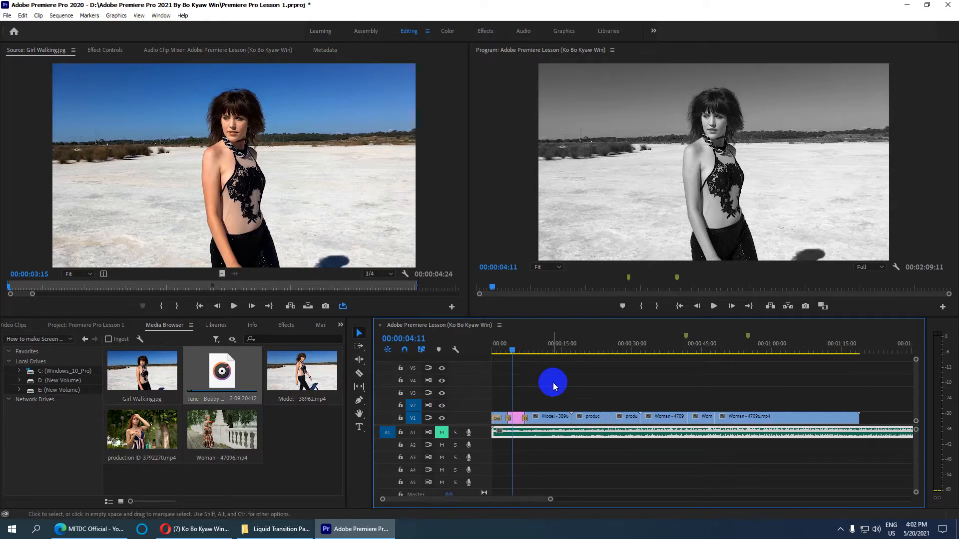
drag(513, 355, 640, 376)
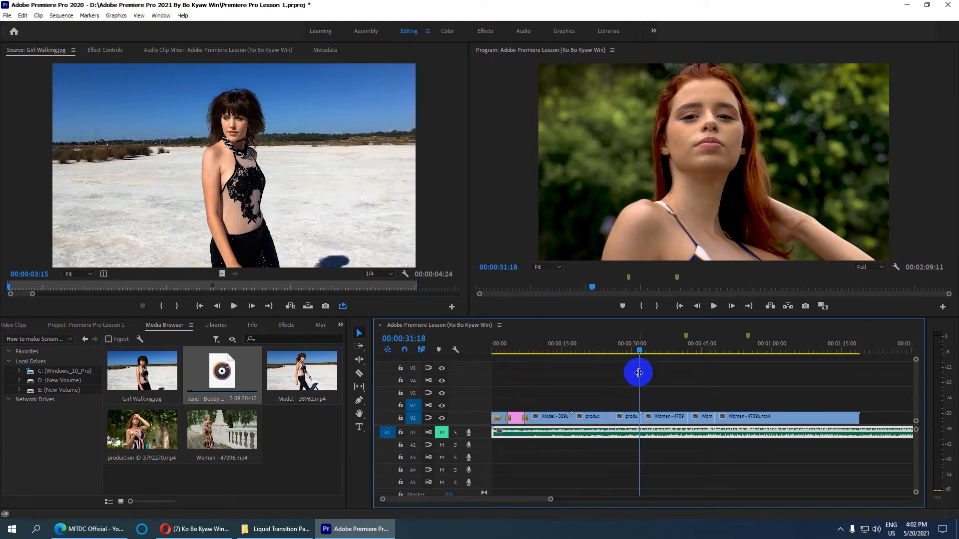
Step: Select all the video clips on track V1 by enclosing them with the Selection tool, leaving the music clip out
drag(872, 421, 499, 407)
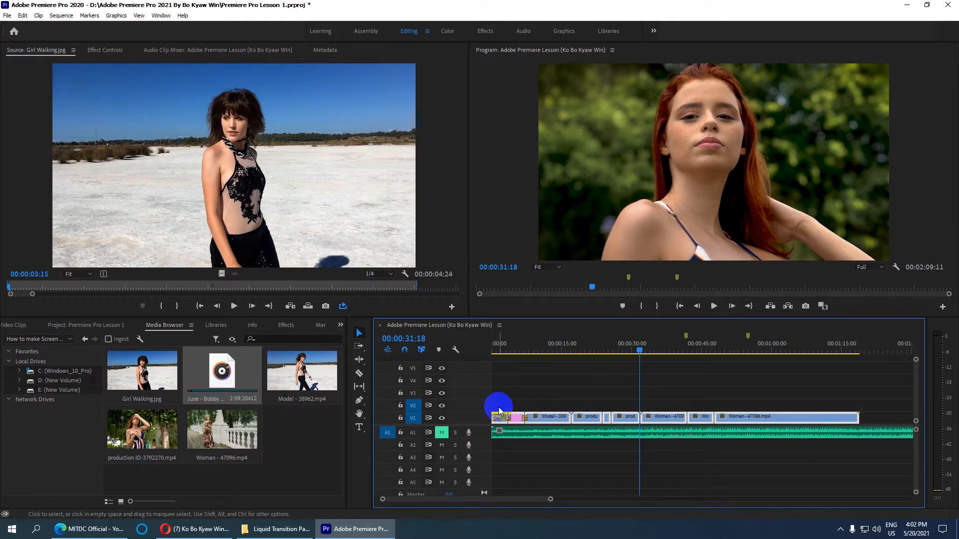
click(540, 394)
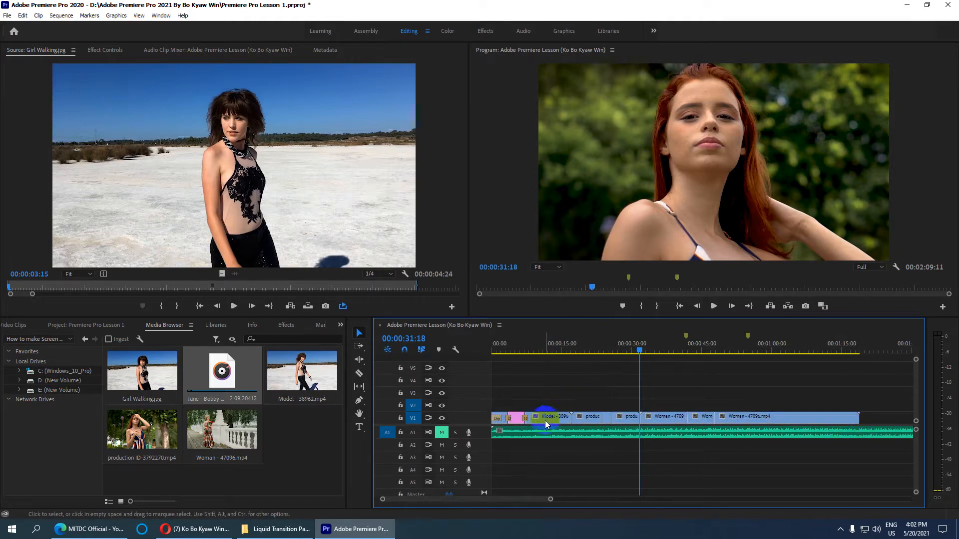
click(516, 419)
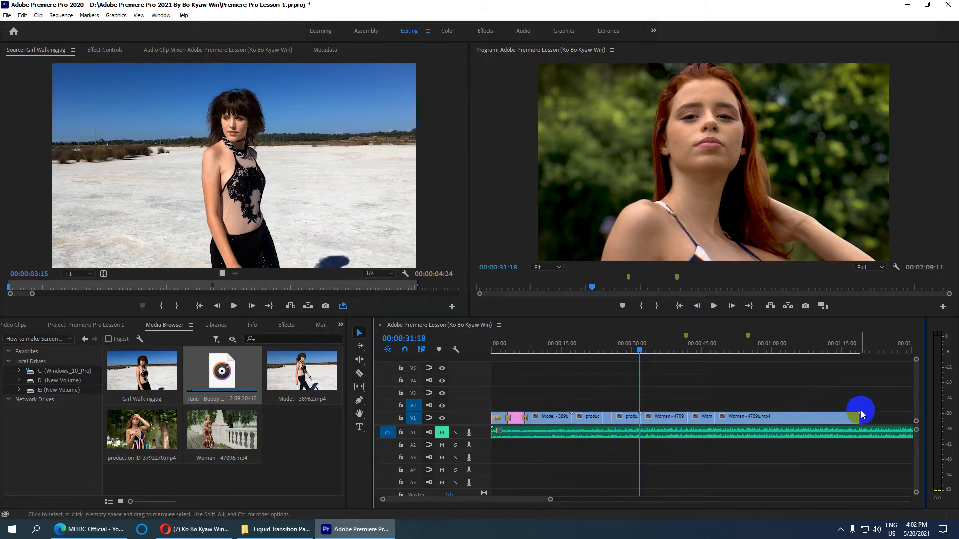
drag(874, 408, 684, 415)
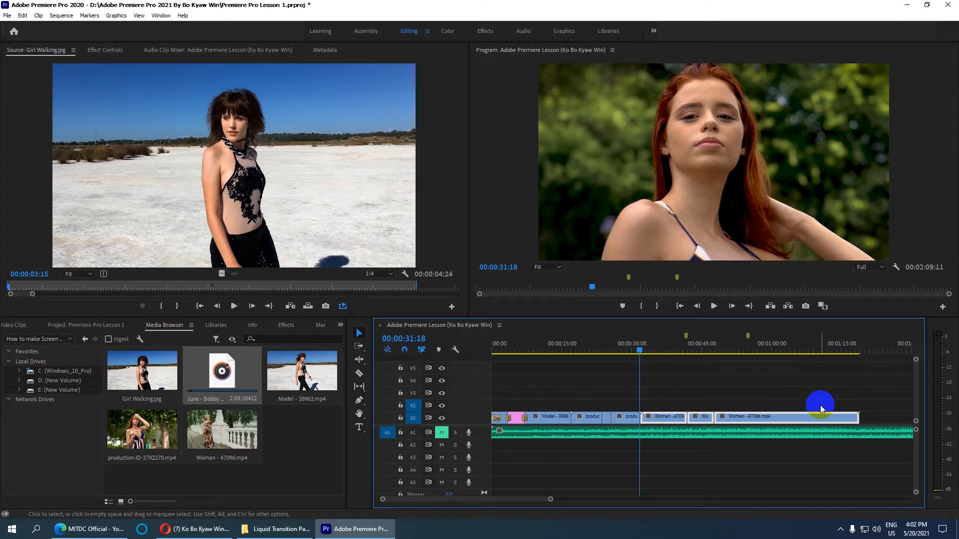
click(498, 408)
drag(497, 408, 734, 418)
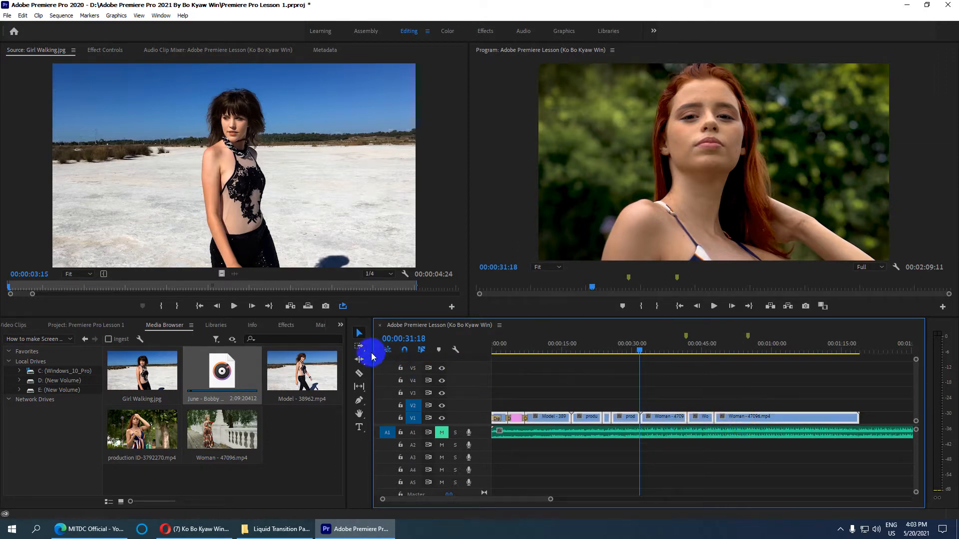
Step: Try selecting the clips on all tracks from the sequence start with Track Select Forward, and clear that selection
click(360, 349)
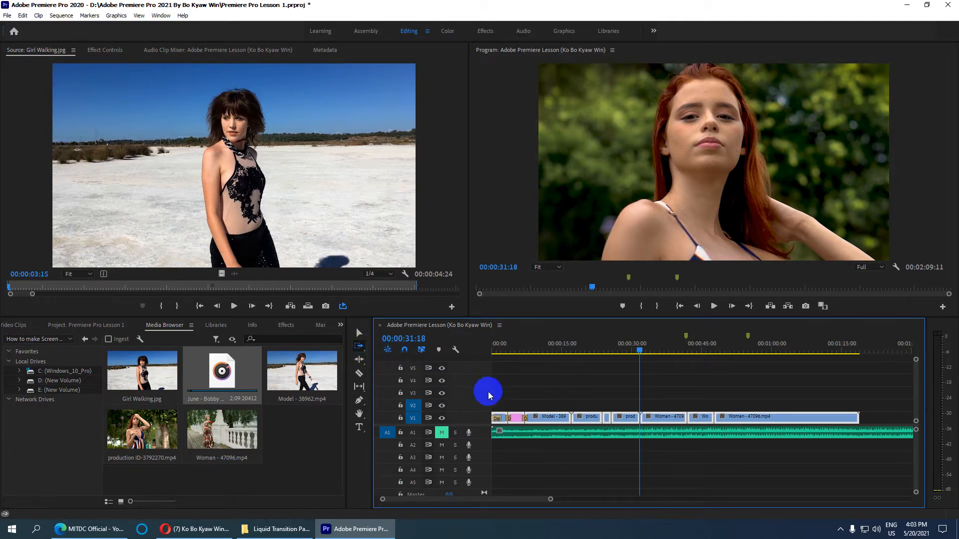
click(501, 417)
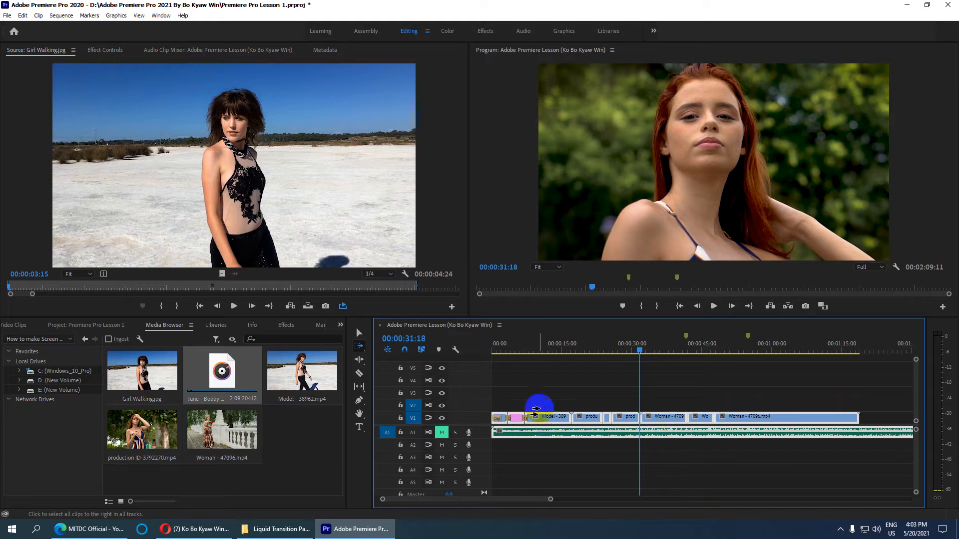
click(360, 333)
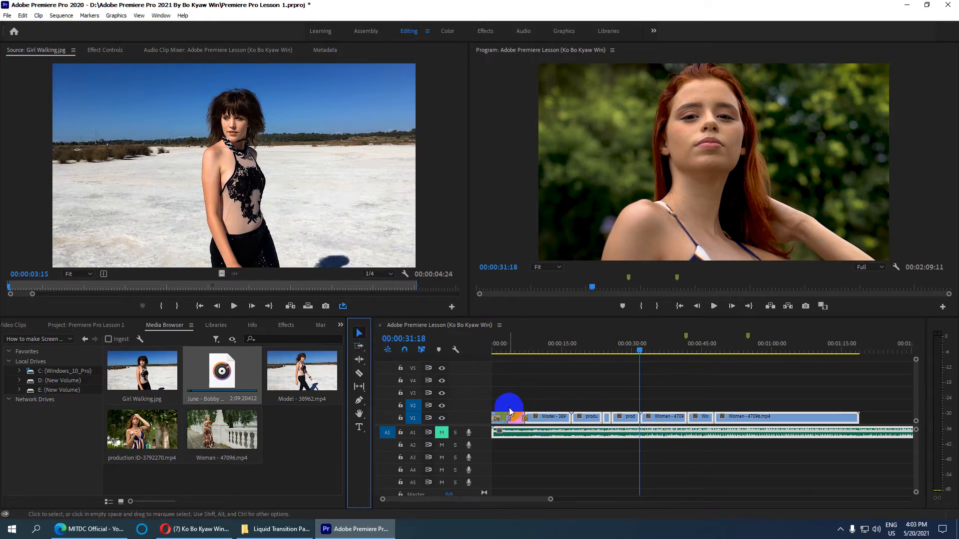
drag(497, 401, 813, 421)
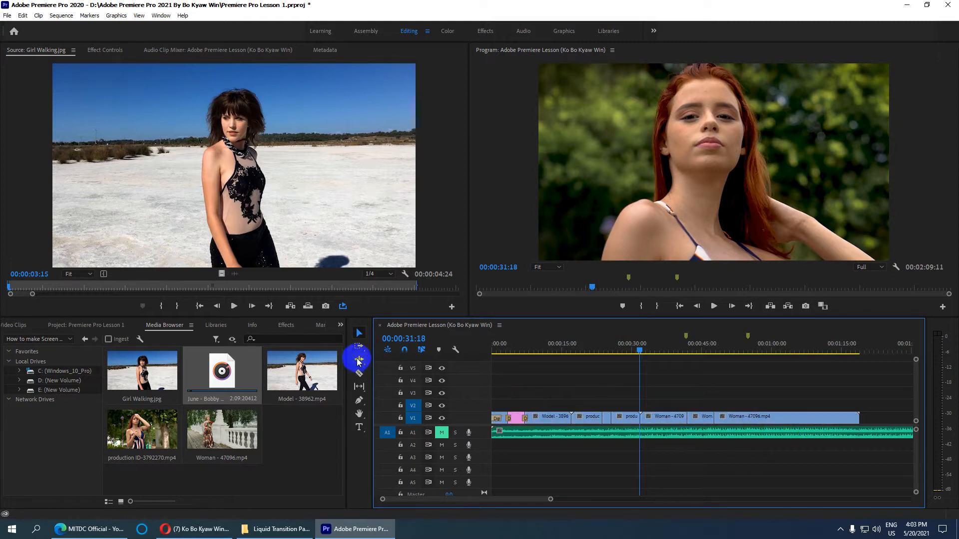
Step: Select every clip on track V1 with the Track Select Forward tool and delete them
click(359, 346)
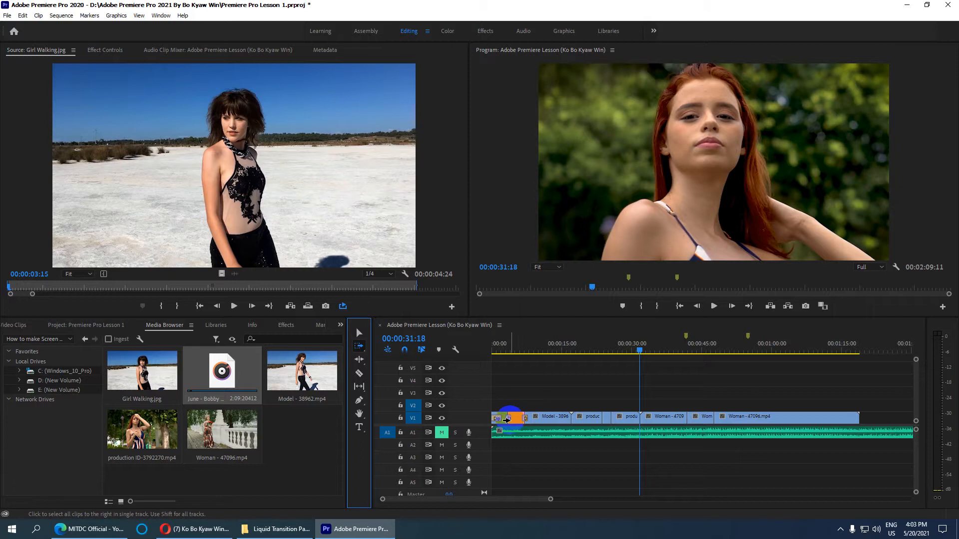
click(507, 418)
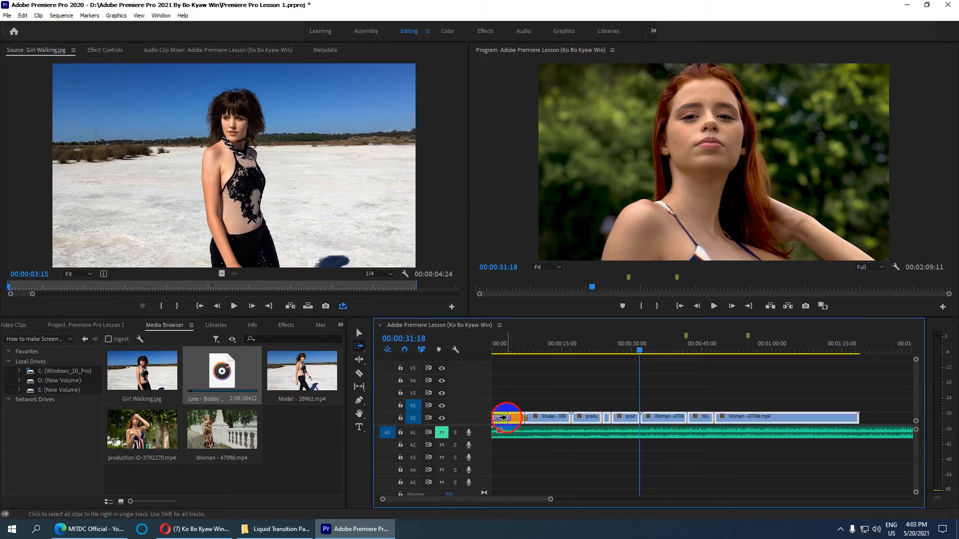
key(Delete)
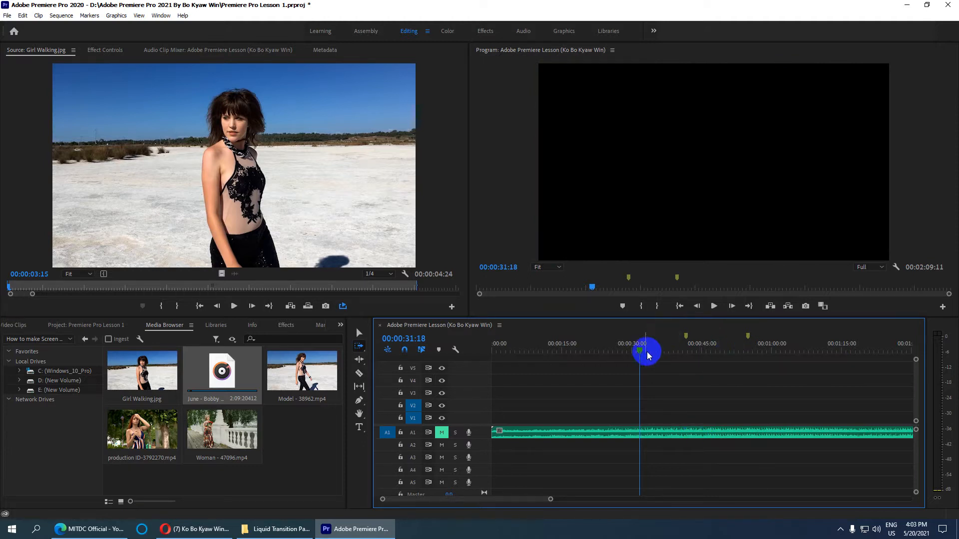
Step: Place Model - 38962.mp4, production ID-3792270.mp4 and Woman - 47096.mp4 on track V2 from the sequence start
drag(642, 354, 481, 349)
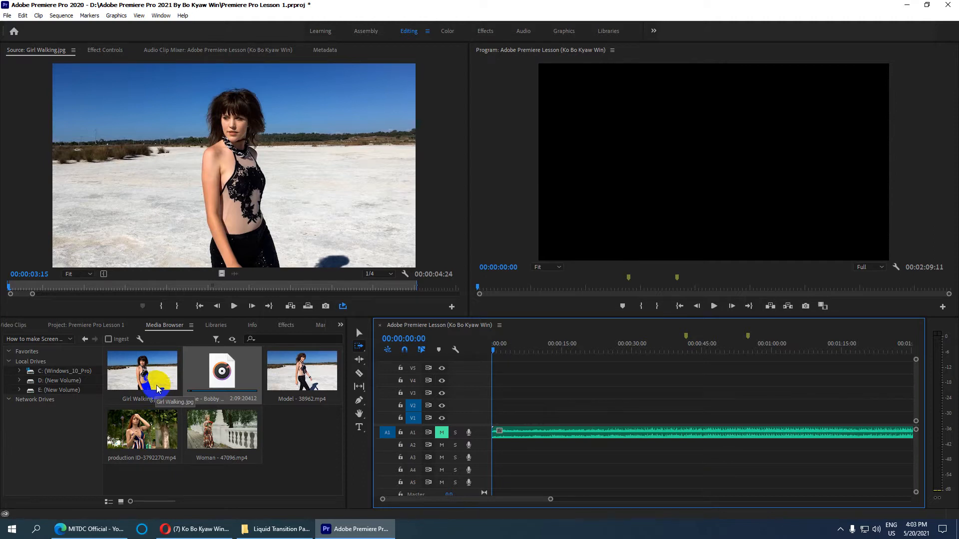
click(268, 399)
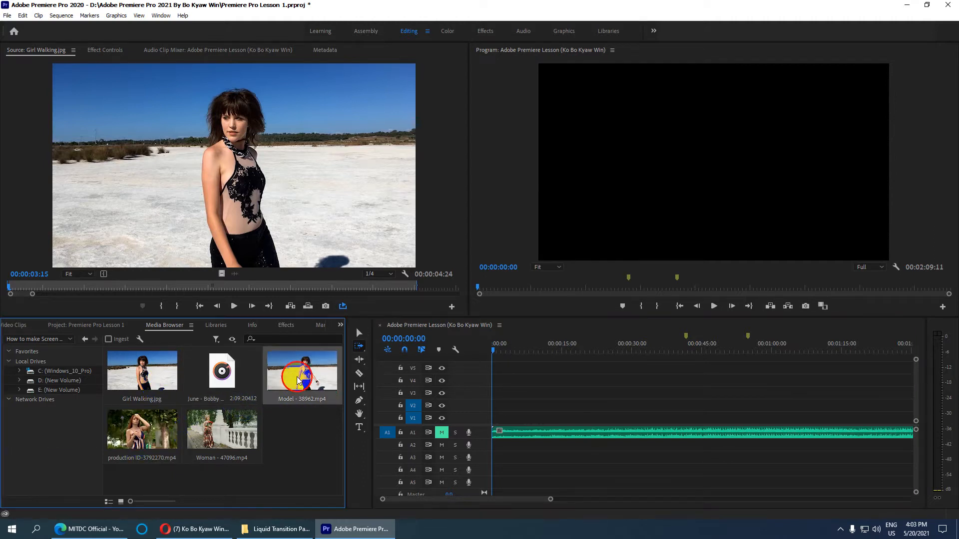
shift+click(220, 438)
drag(223, 438, 492, 413)
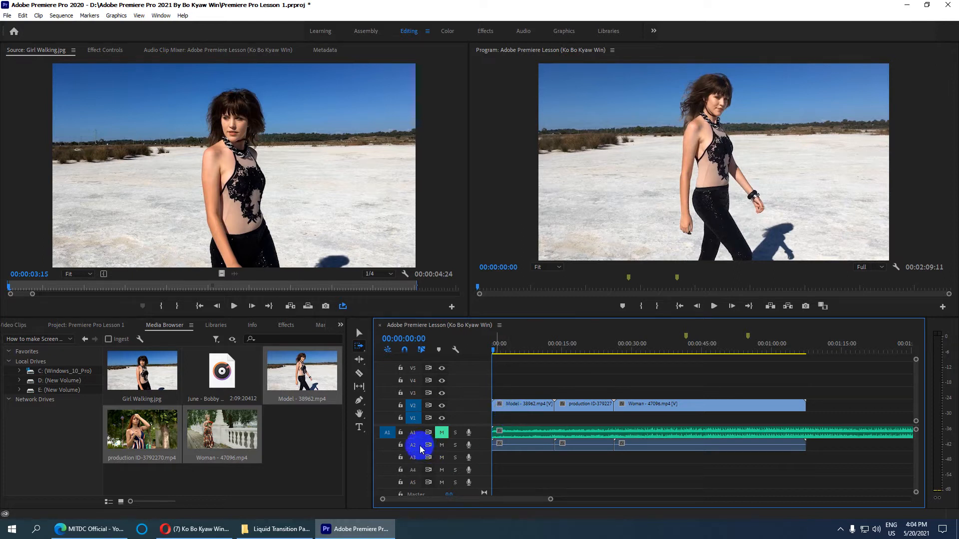
Step: Select the audio of the Model - 38962.mp4 clip on track A2 to inspect its link to the video
click(359, 332)
click(521, 445)
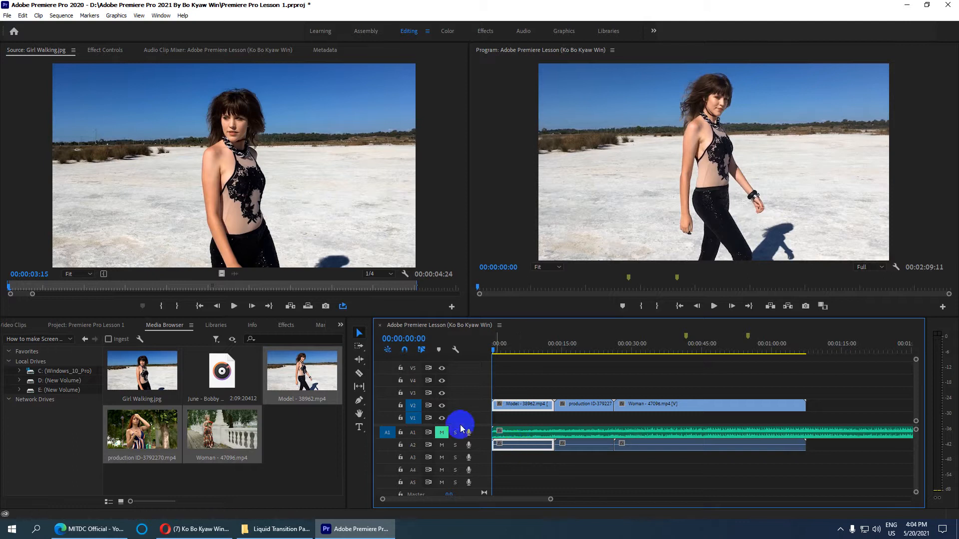
click(412, 405)
click(551, 404)
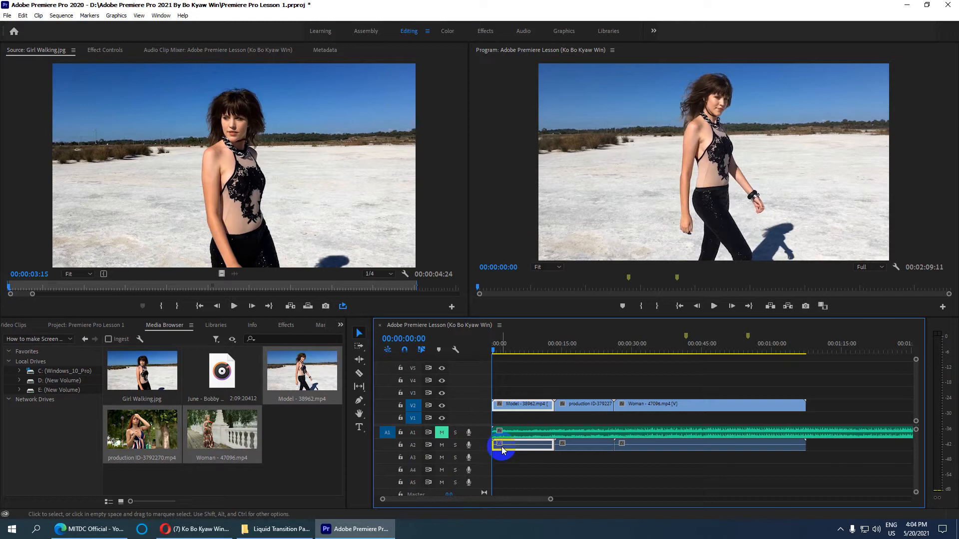
click(553, 459)
Step: Select only the three audio clips on track A2, without their linked video, and try deleting them
drag(764, 462, 511, 442)
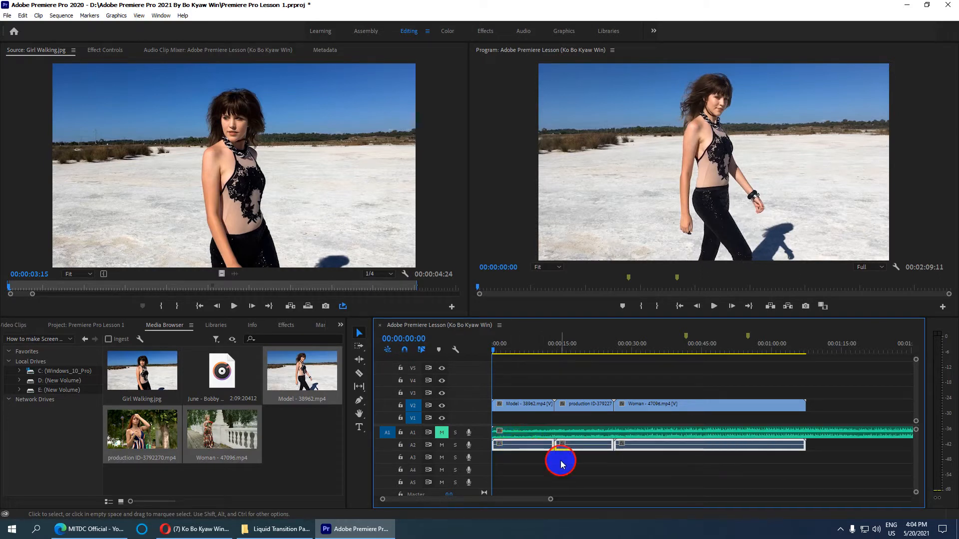
drag(691, 461, 538, 449)
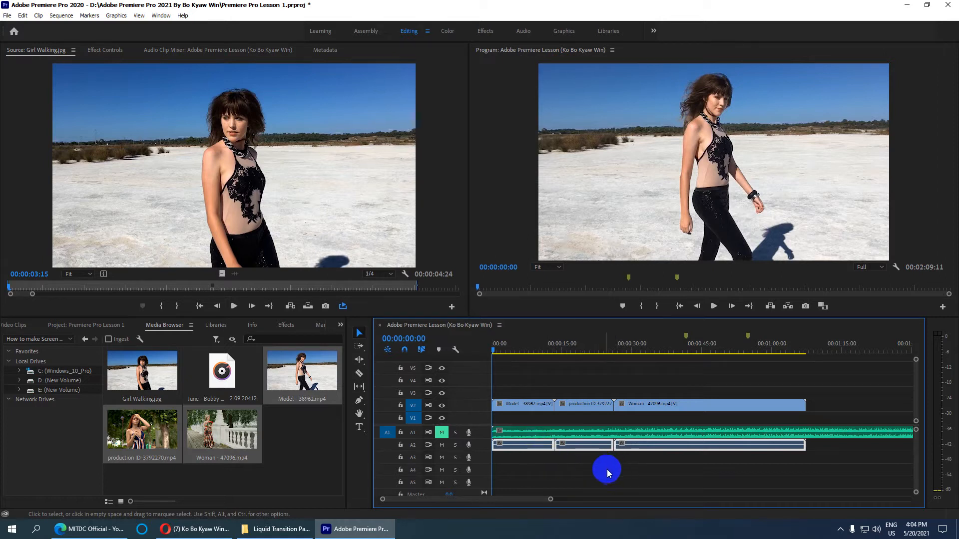
key(Delete)
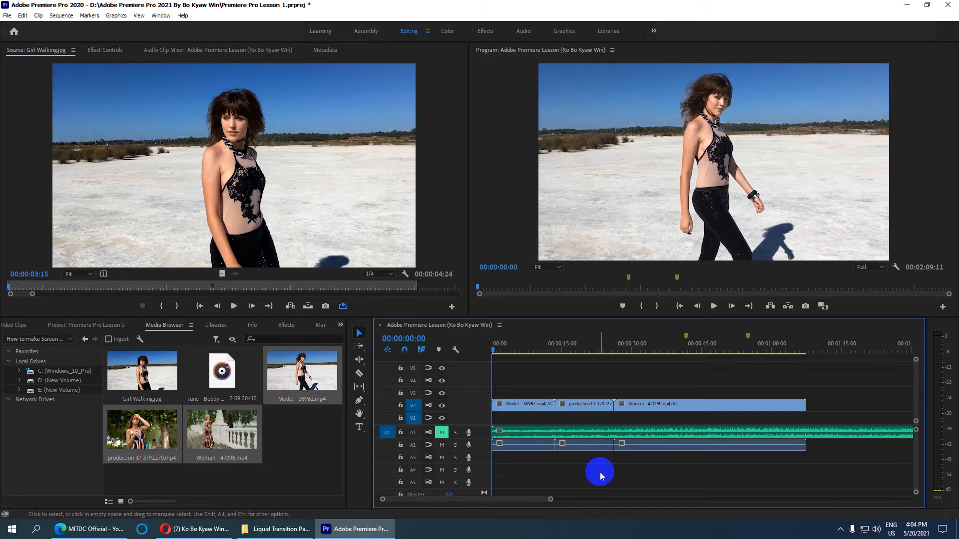
Step: Try deleting the three linked video clips together with their audio, and undo the deletion
drag(661, 460, 522, 452)
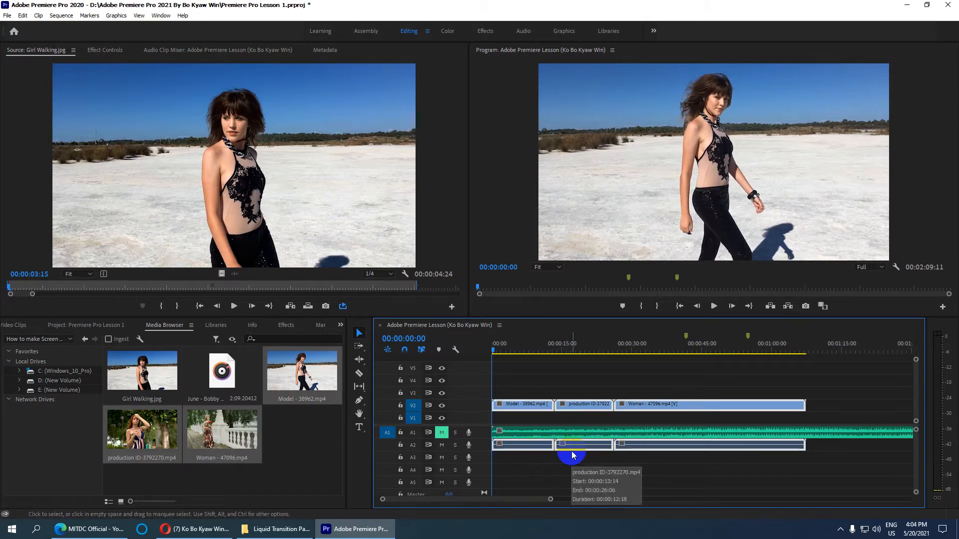
key(Delete)
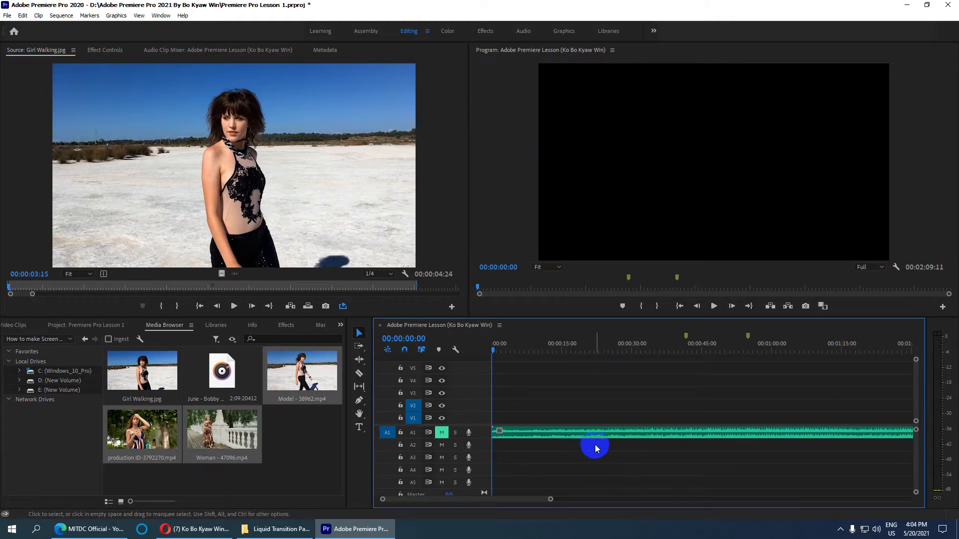
key(ctrl+z)
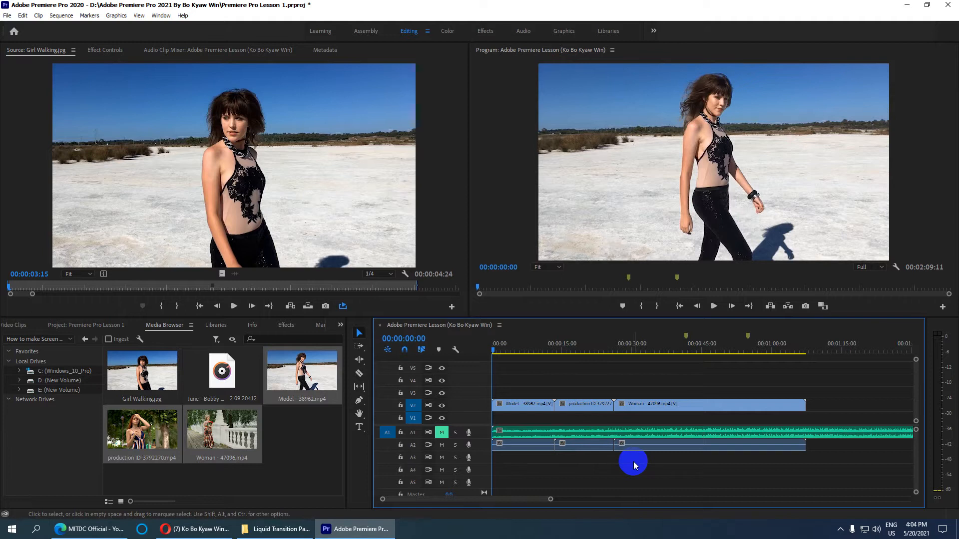
Step: Delete just the A2 audio portions of the three clips, and undo that deletion
drag(652, 460, 542, 455)
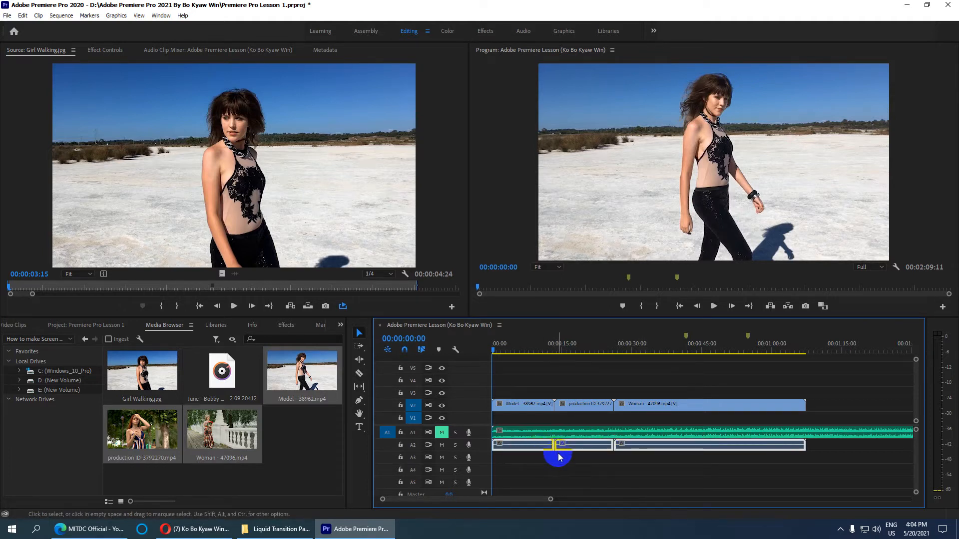
key(Delete)
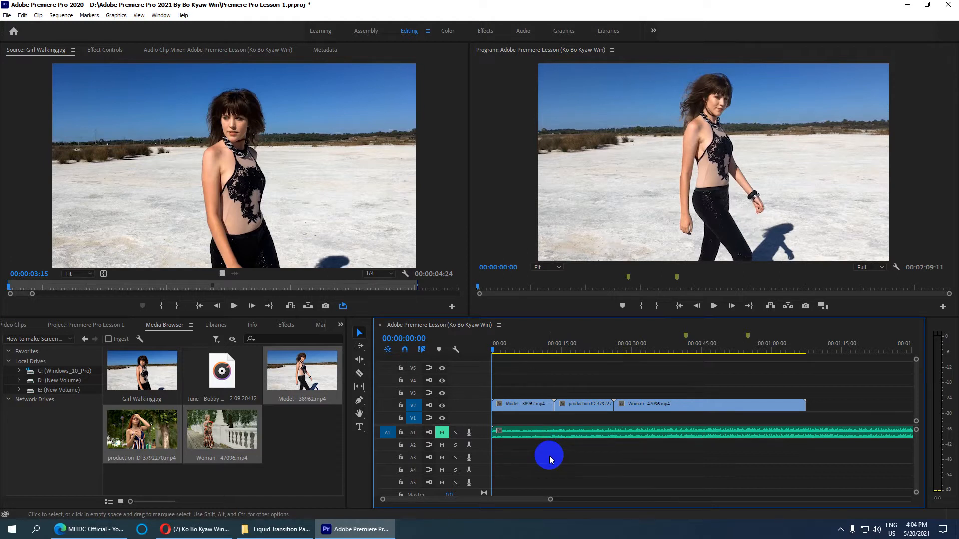
key(ctrl+z)
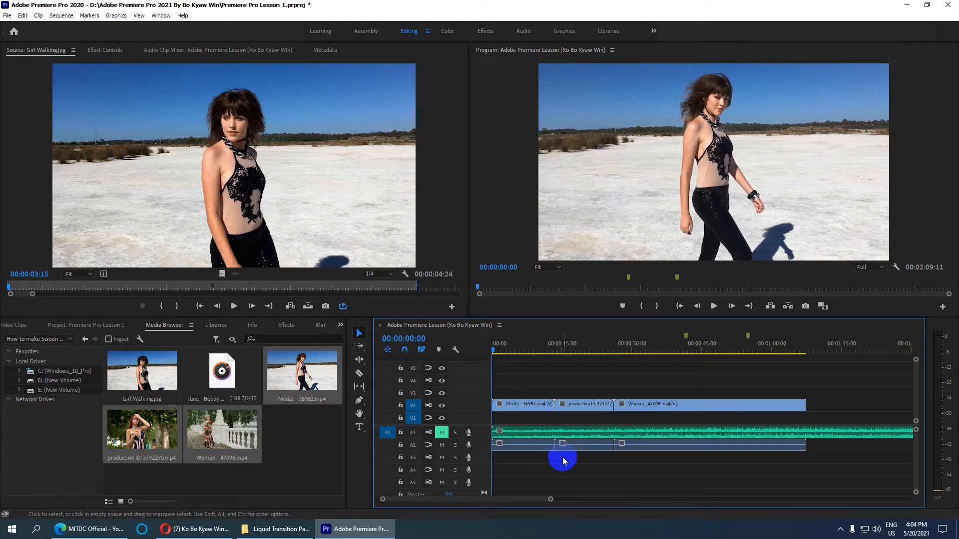
Step: Select the three video clips with their audio on V2 and A2 and unlink them
drag(661, 464, 551, 449)
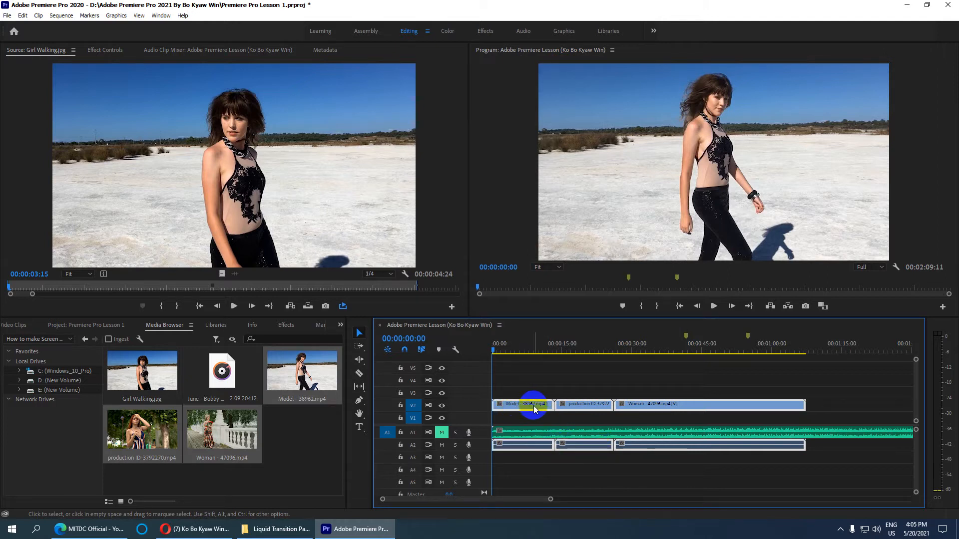
click(530, 388)
drag(529, 389, 704, 424)
drag(642, 463, 534, 445)
right_click(534, 406)
click(569, 194)
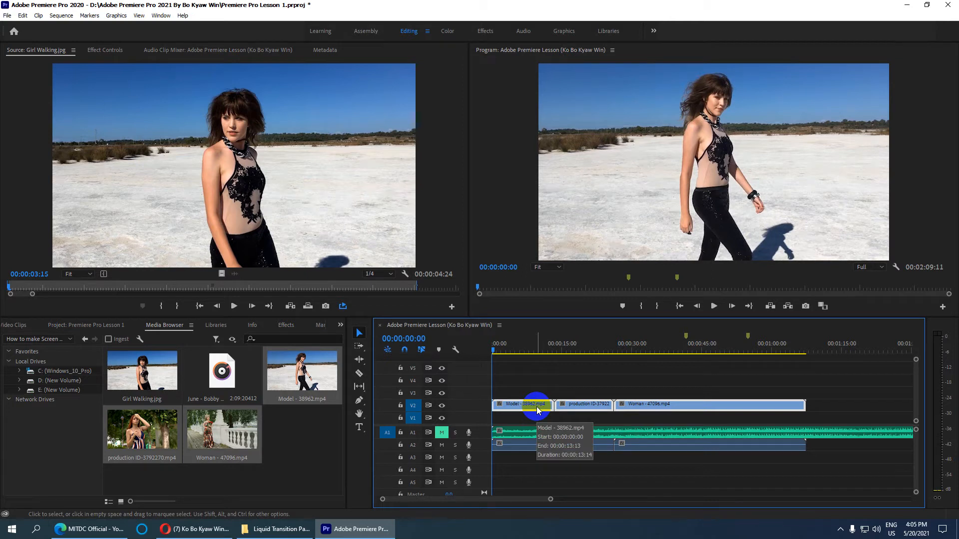
Step: Delete the three unlinked audio clips from track A2, keeping their video clips on V2
drag(640, 457, 555, 446)
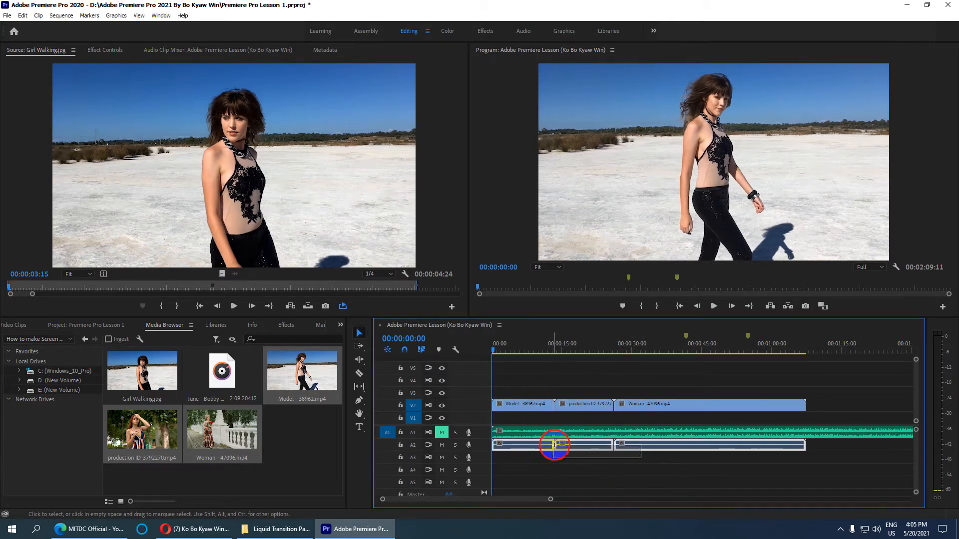
drag(524, 378, 657, 421)
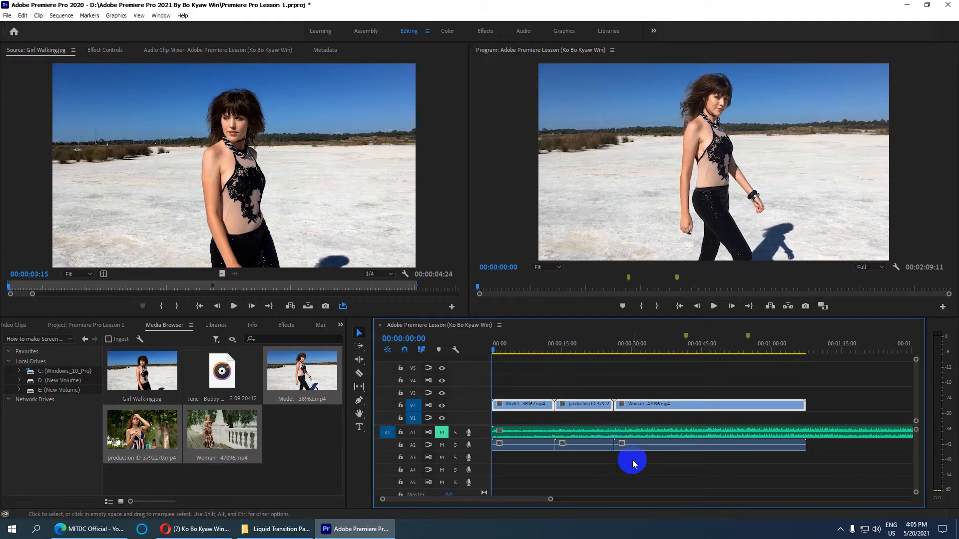
drag(645, 462, 546, 444)
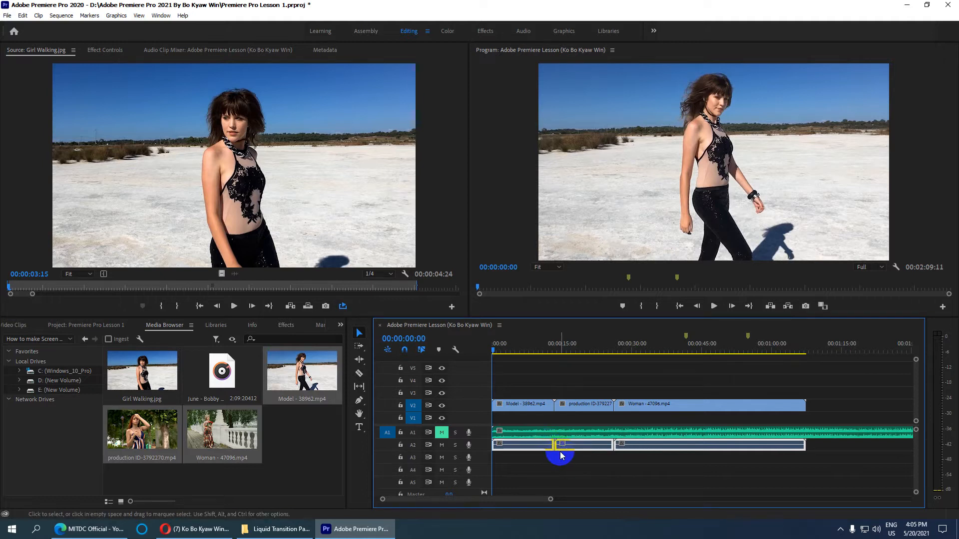
key(Delete)
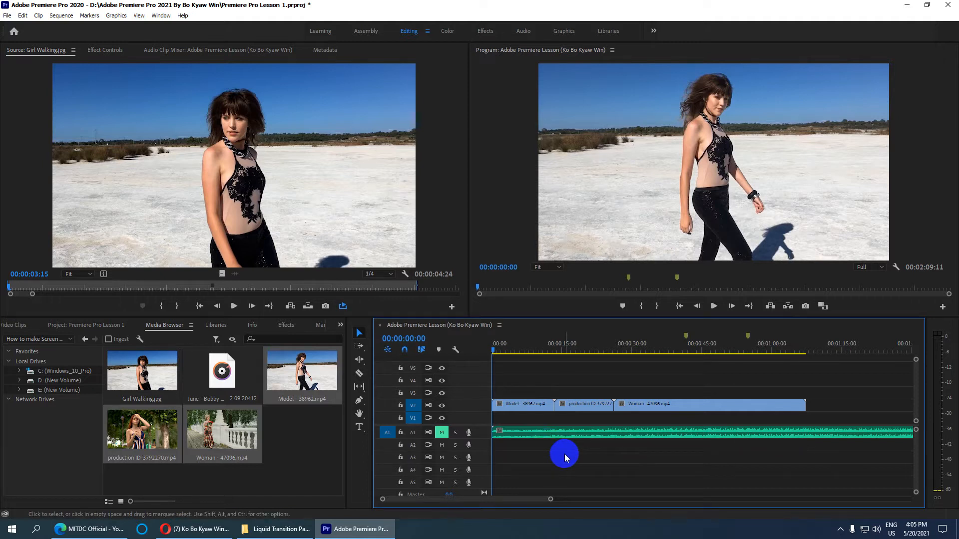
Step: Move the three video clips from V2 down to V1 and set the playhead to 00:00:11:12
drag(513, 387, 657, 423)
drag(521, 406, 520, 453)
drag(498, 357, 545, 375)
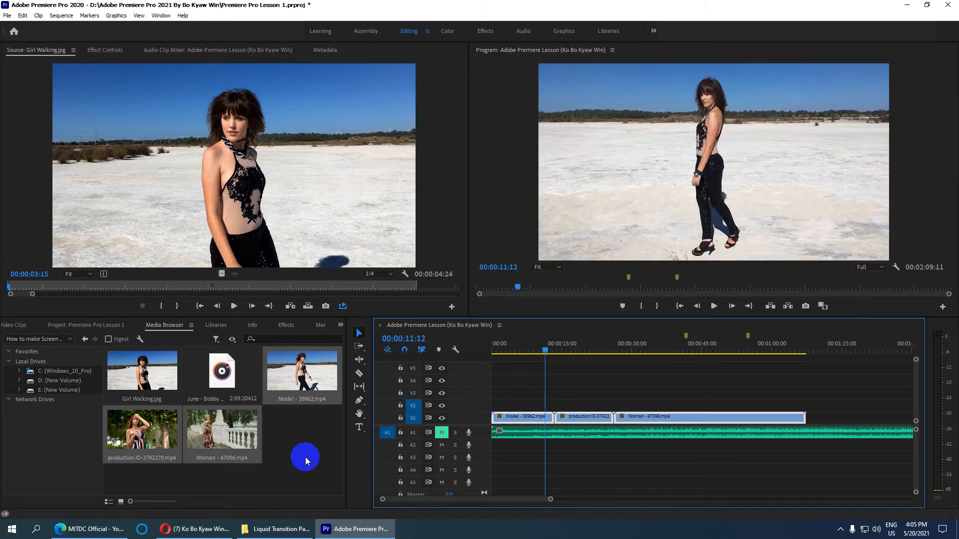
click(305, 457)
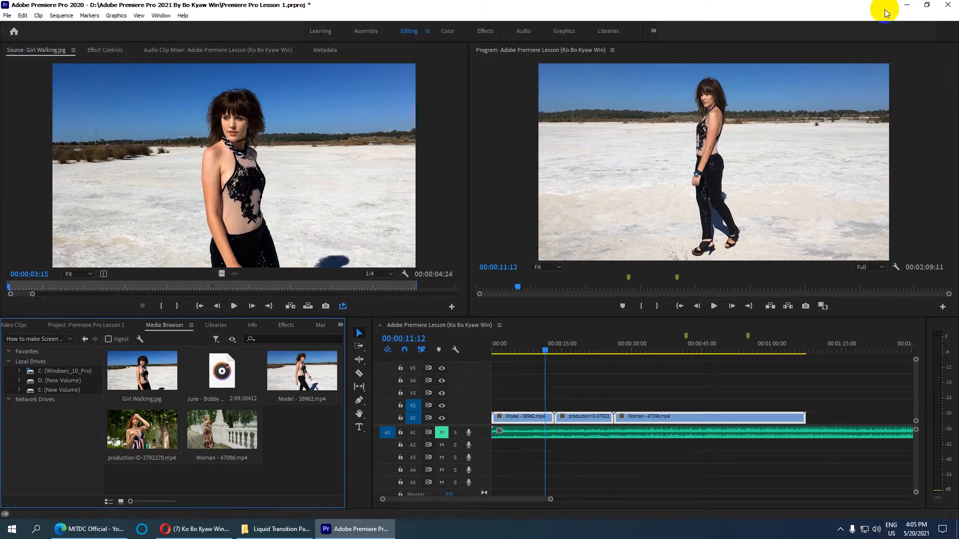
Step: Switch to the Liquid Transition Pack folder in File Explorer, open Liquid Transition Pack.txt and copy its MediaFire link
click(914, 5)
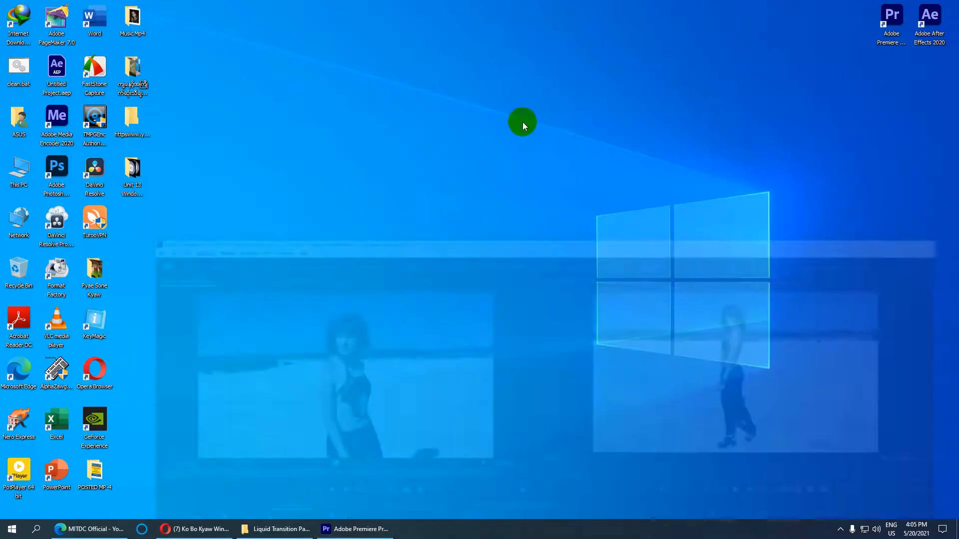
click(299, 528)
click(359, 109)
click(422, 118)
double_click(421, 118)
drag(425, 195, 77, 199)
key(ctrl+c)
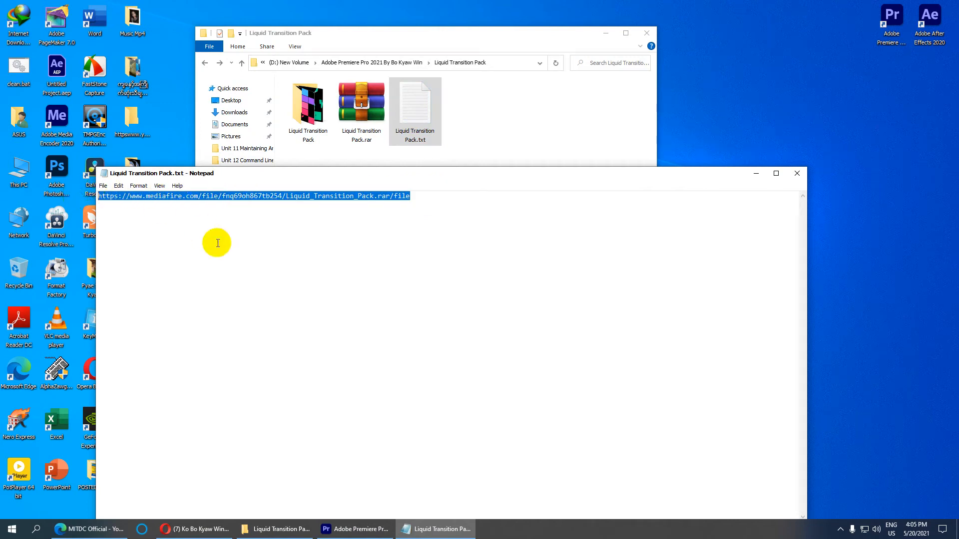
Step: Open the copied MediaFire link in a new Edge tab and go to the Liquid Transition Pack.rar download
click(121, 536)
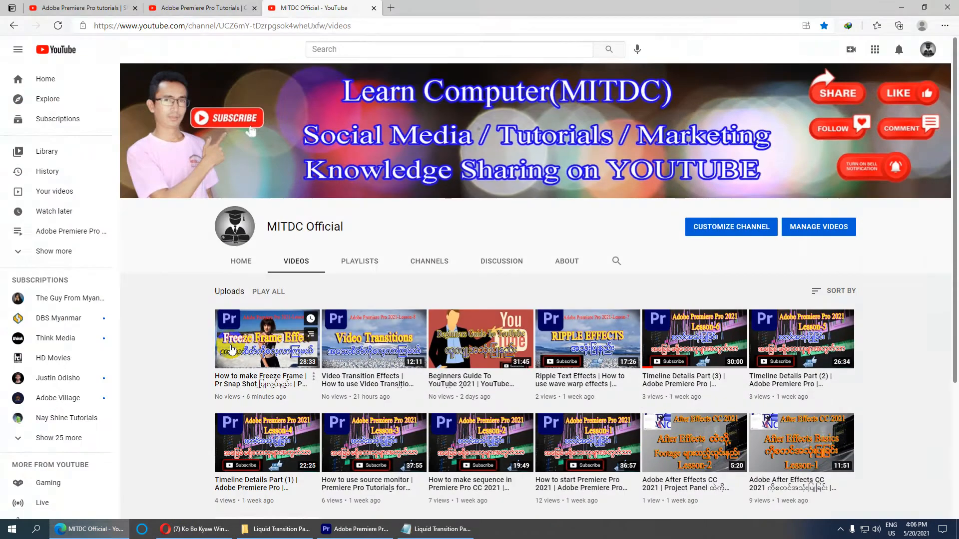
click(391, 9)
click(165, 26)
key(ctrl+v)
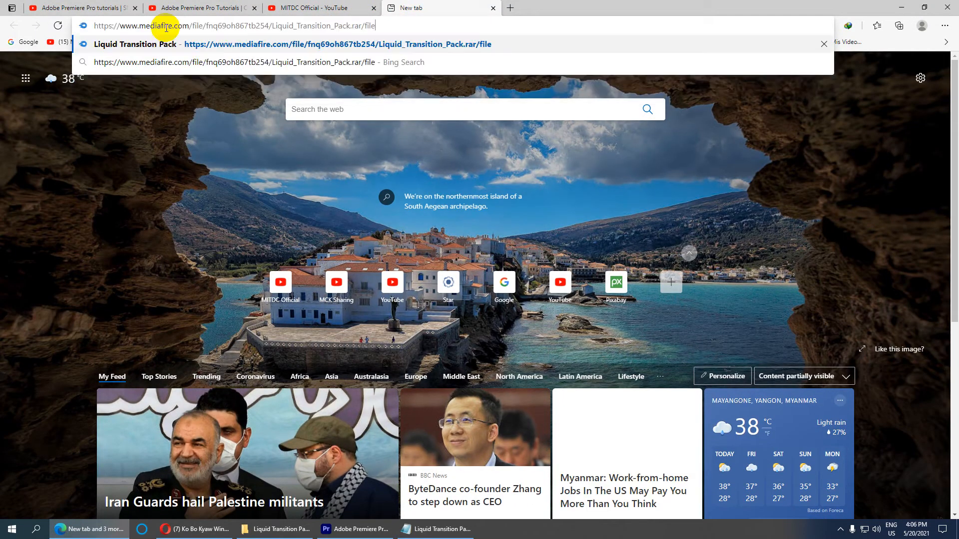
key(Return)
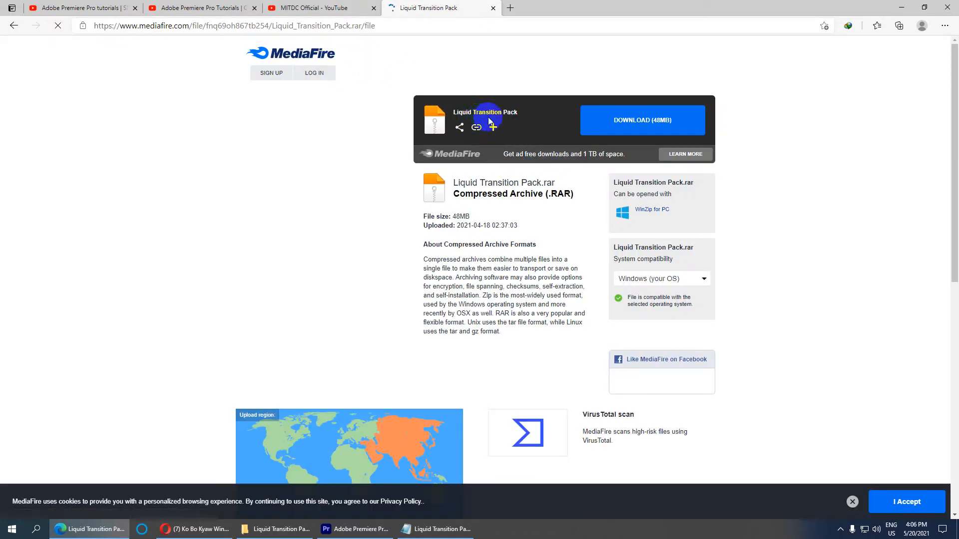
click(656, 124)
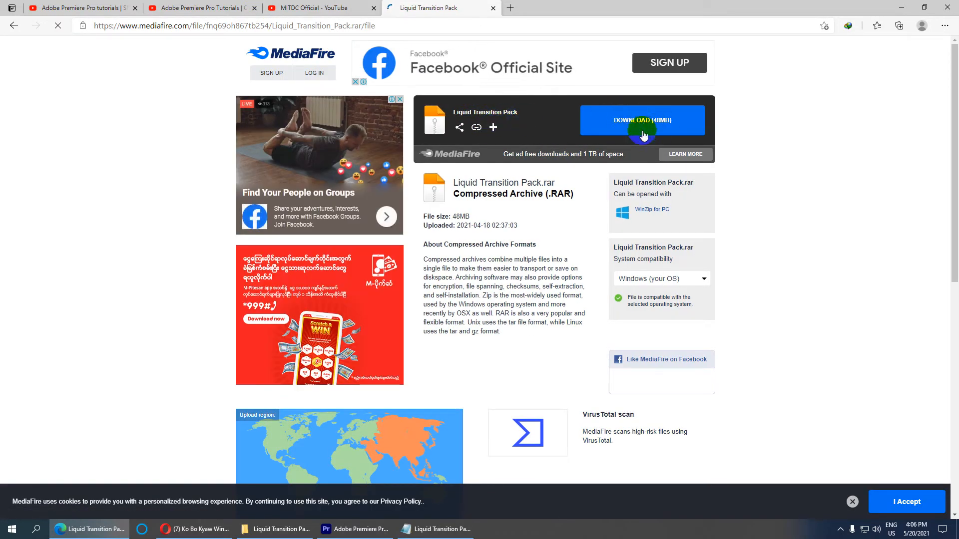
click(901, 7)
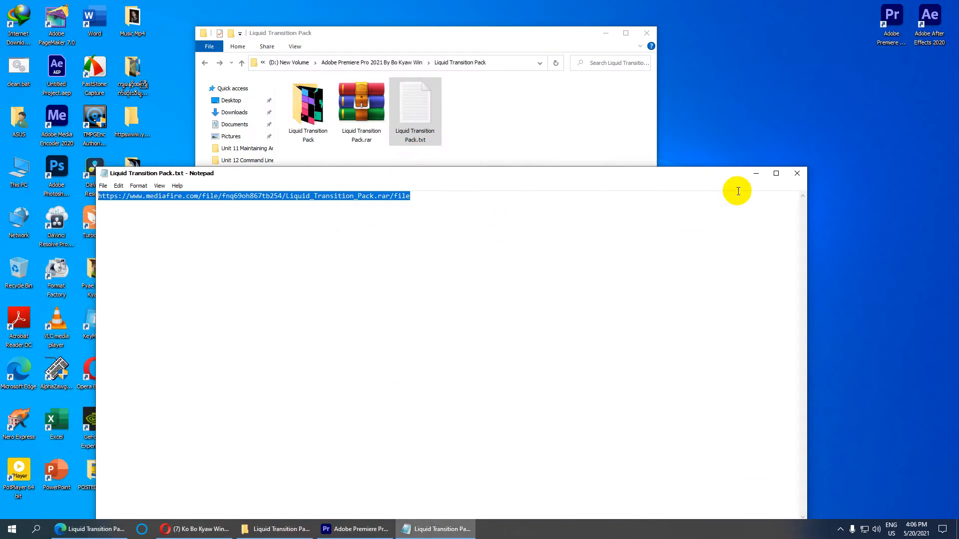
Step: Close the text file and bring up the extraction options for Liquid Transition Pack.rar
click(797, 174)
drag(364, 160, 313, 122)
click(365, 121)
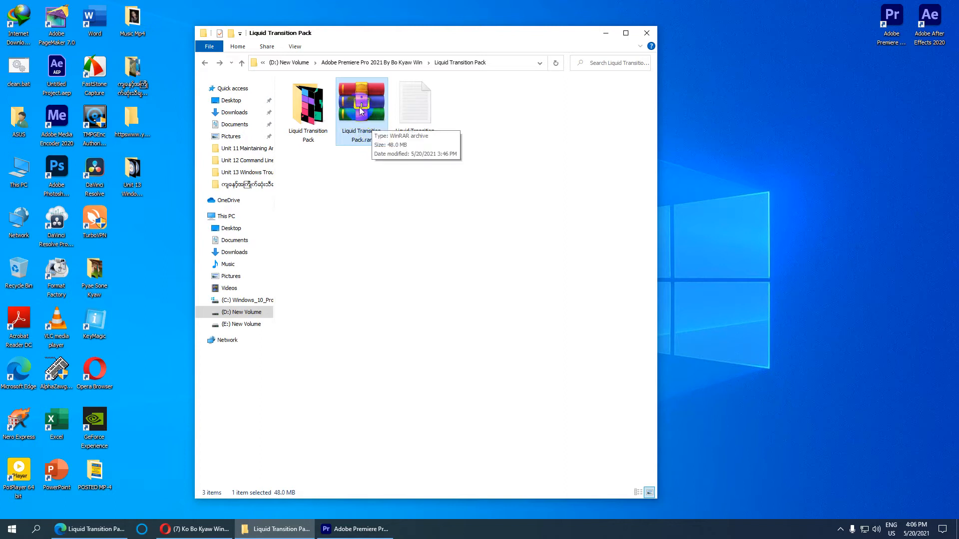
right_click(358, 107)
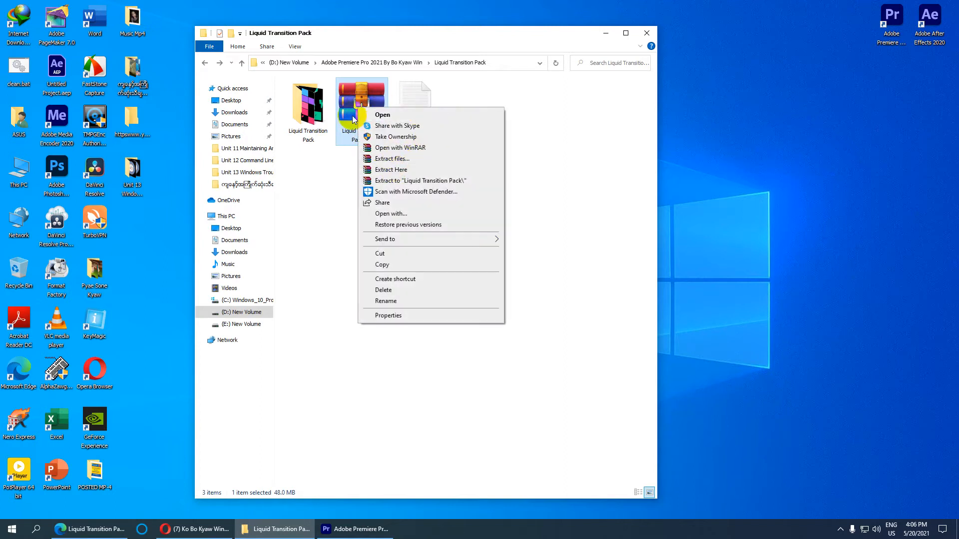
Step: Look through the transition clips in the B&W_Mov subfolder of the extracted Liquid Transition Pack folder, and return to its parent
click(315, 125)
double_click(311, 124)
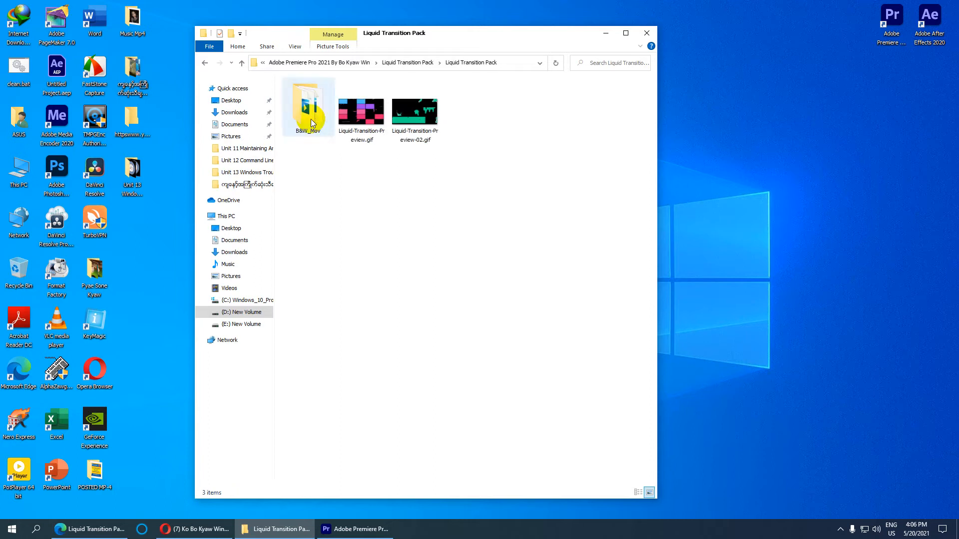
click(313, 118)
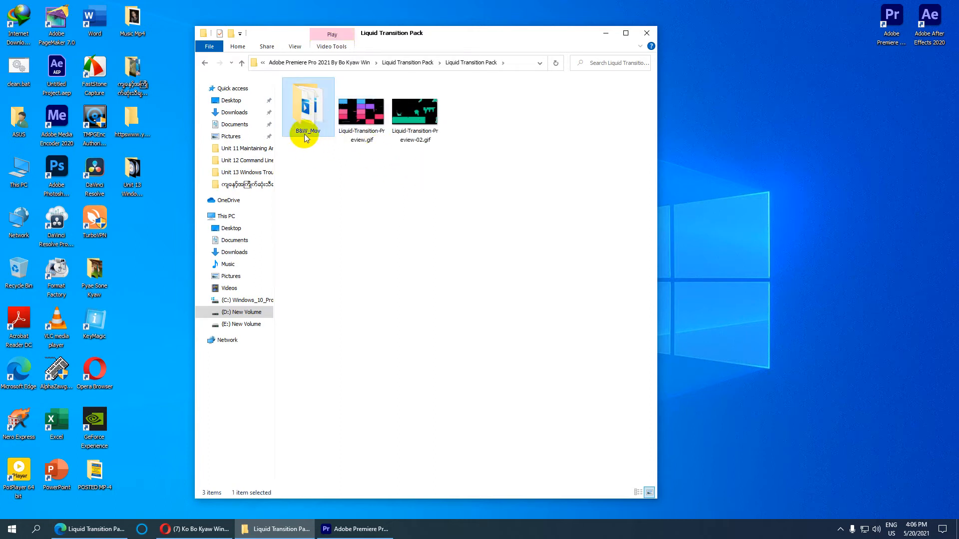
double_click(319, 111)
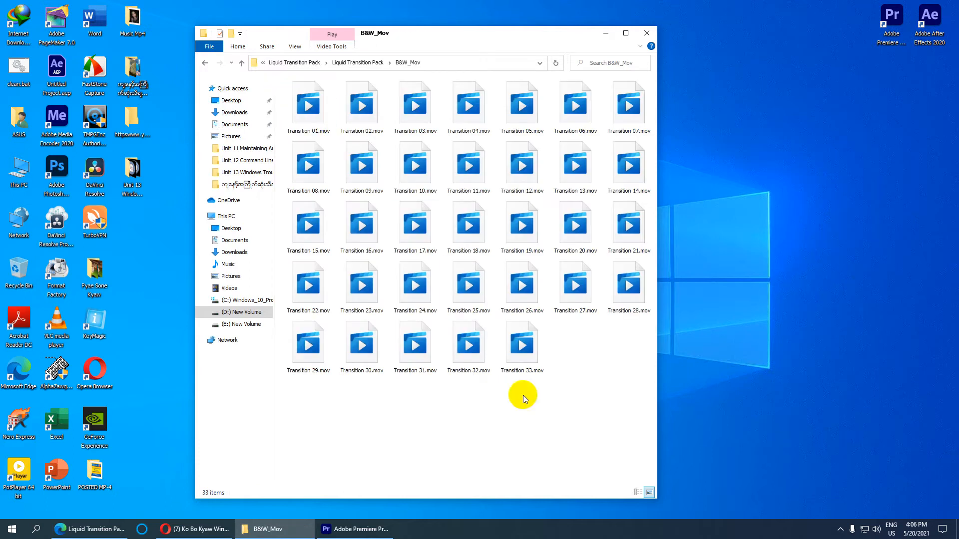
drag(604, 422, 314, 100)
click(421, 428)
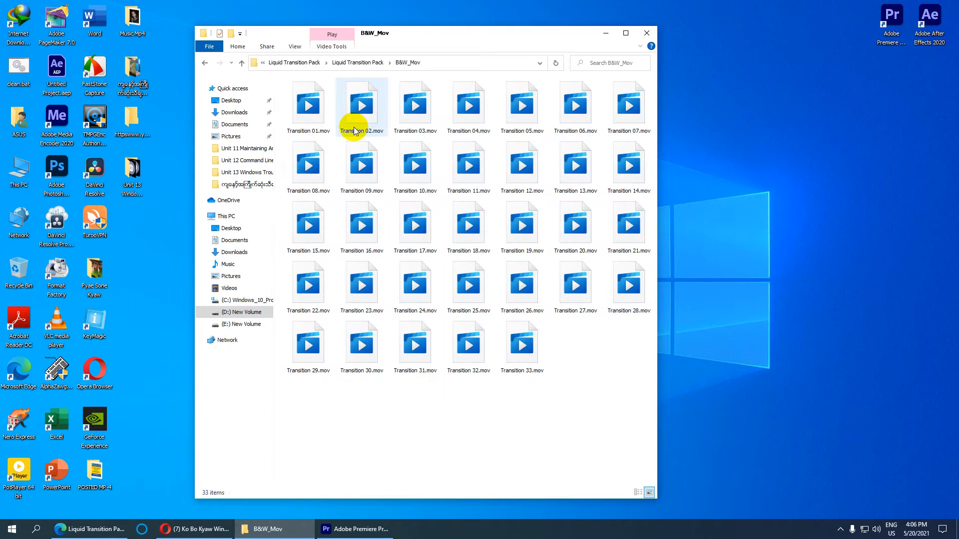
click(205, 62)
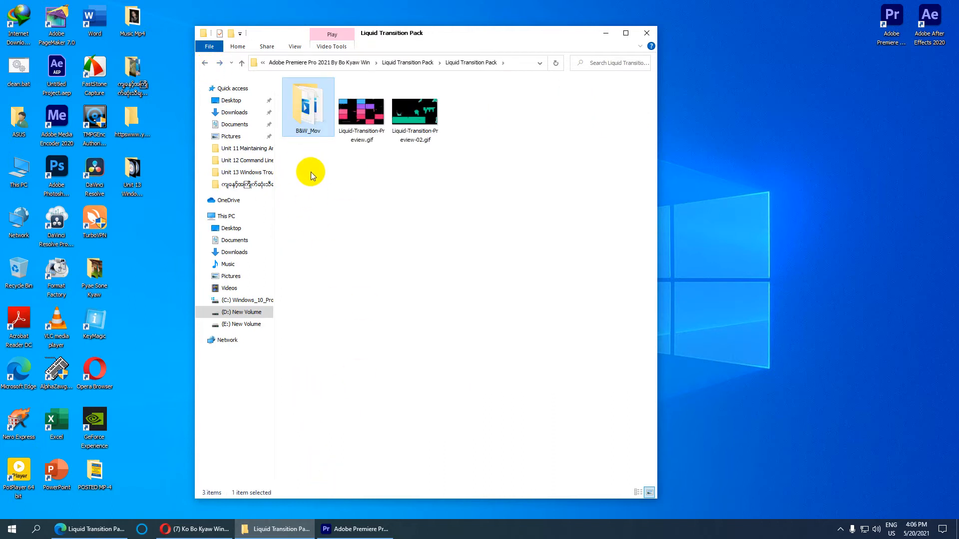
Step: Switch back to Premiere Pro and browse the folders on drive D: in the Media Browser
click(352, 531)
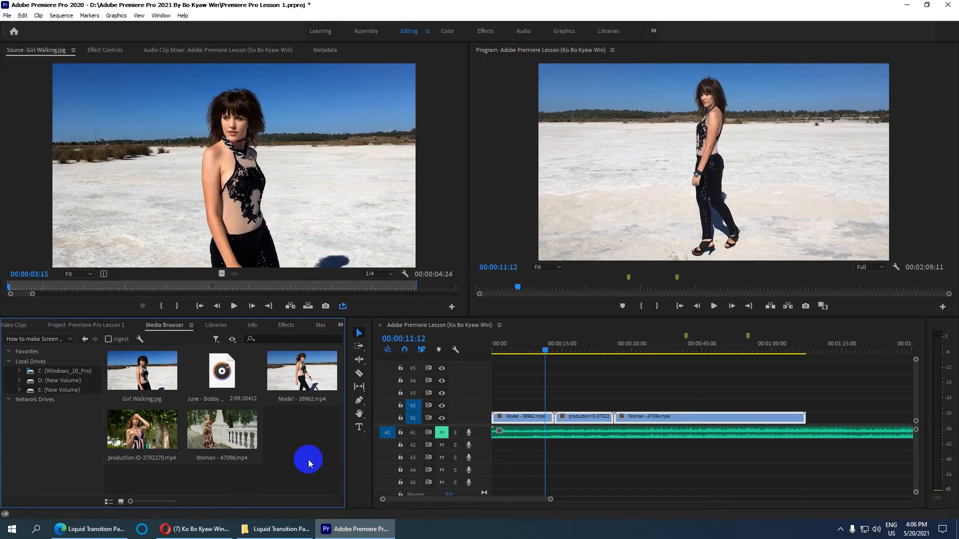
drag(314, 467, 316, 449)
click(60, 381)
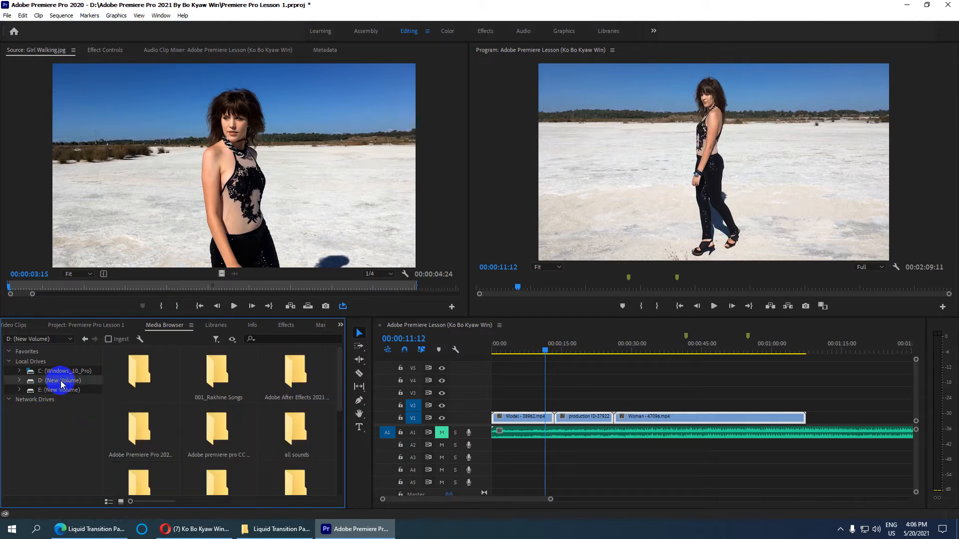
scroll(253, 397, down, 5)
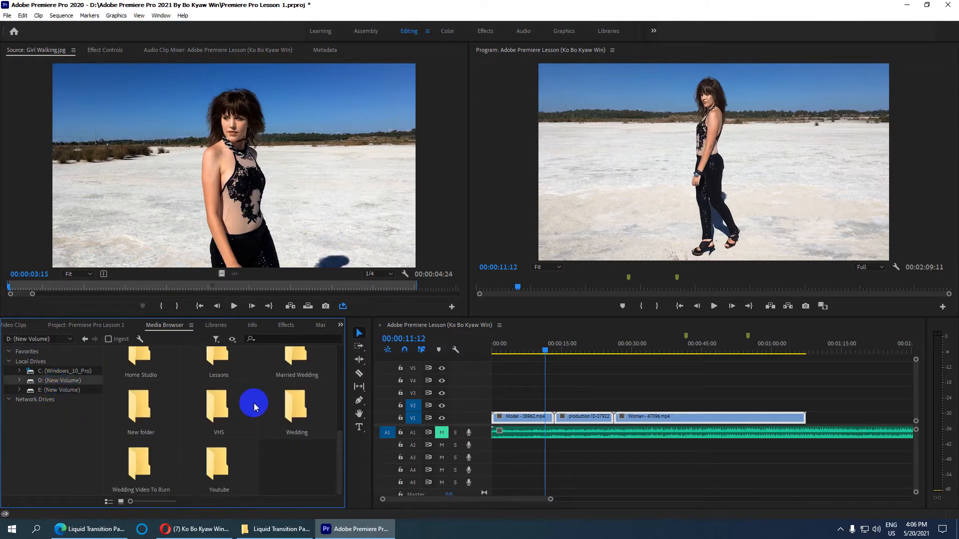
scroll(255, 403, up, 1)
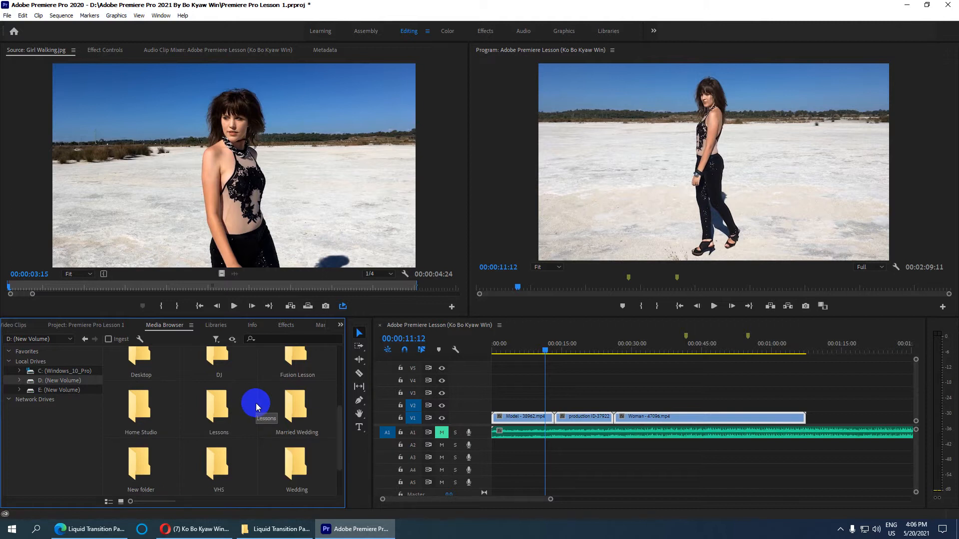
scroll(259, 403, down, 1)
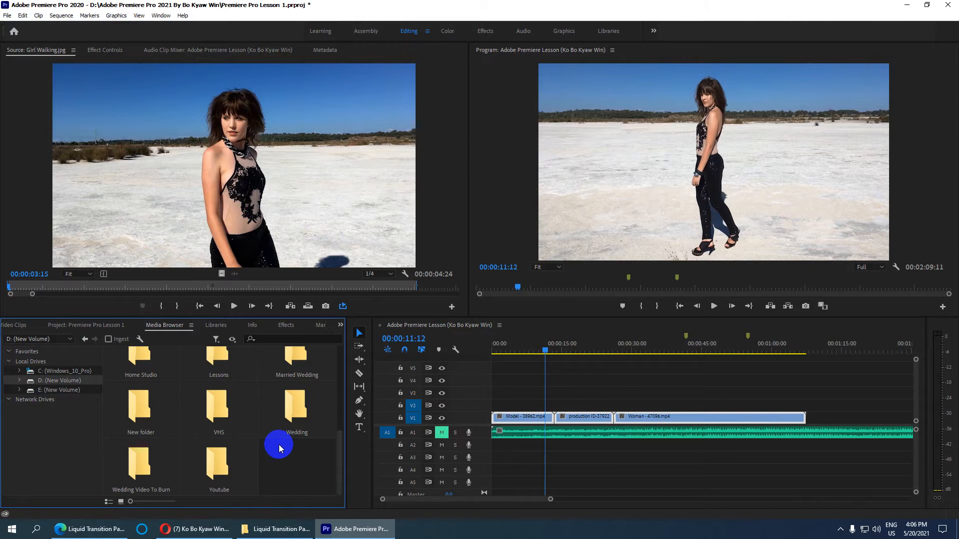
scroll(279, 444, up, 2)
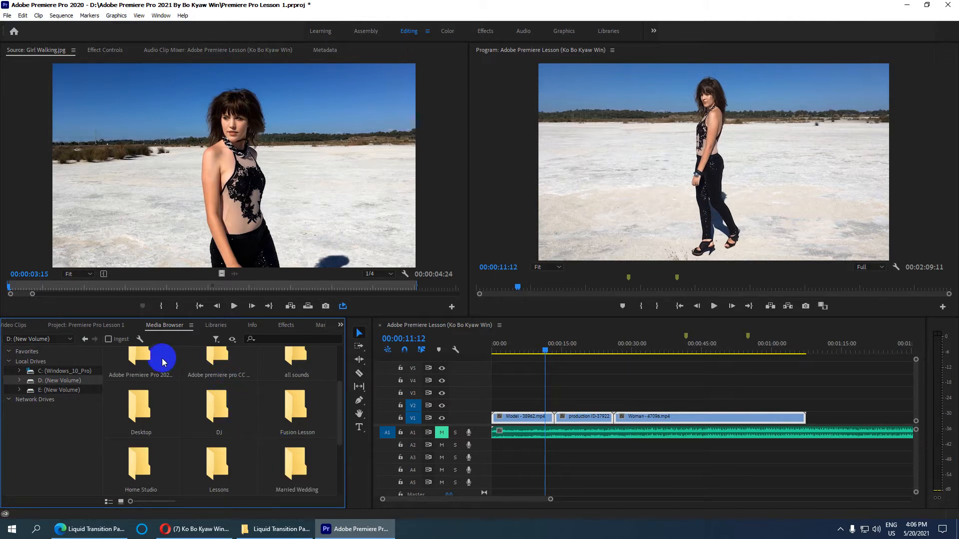
click(219, 363)
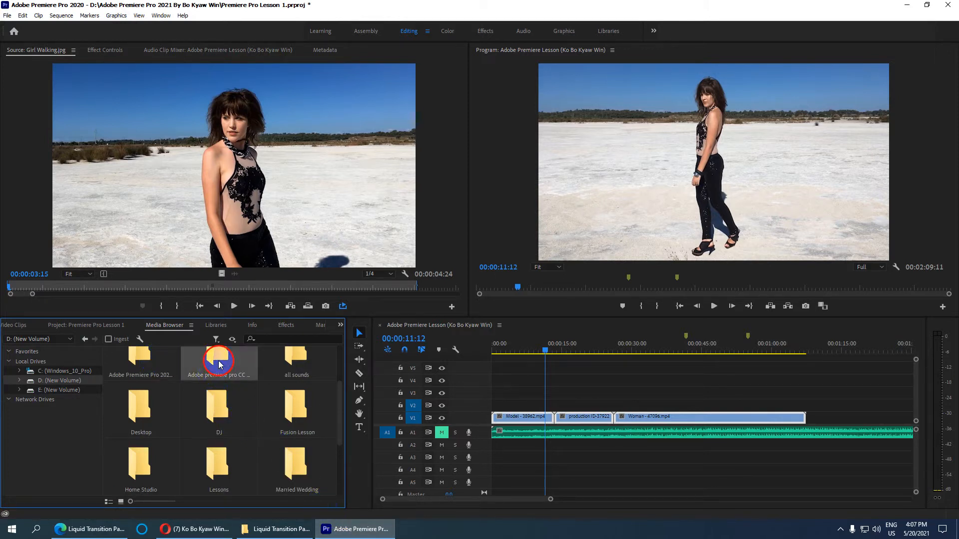
double_click(219, 364)
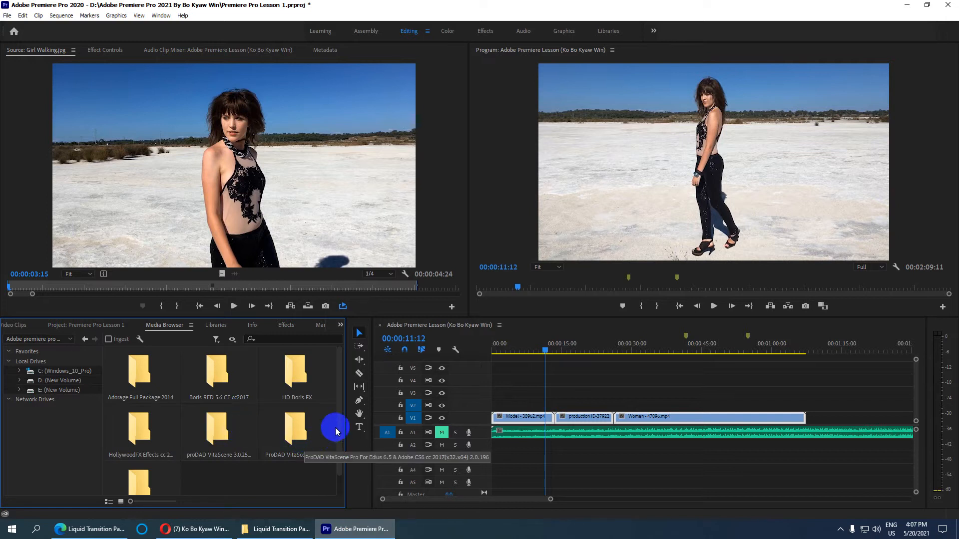
drag(338, 419, 336, 399)
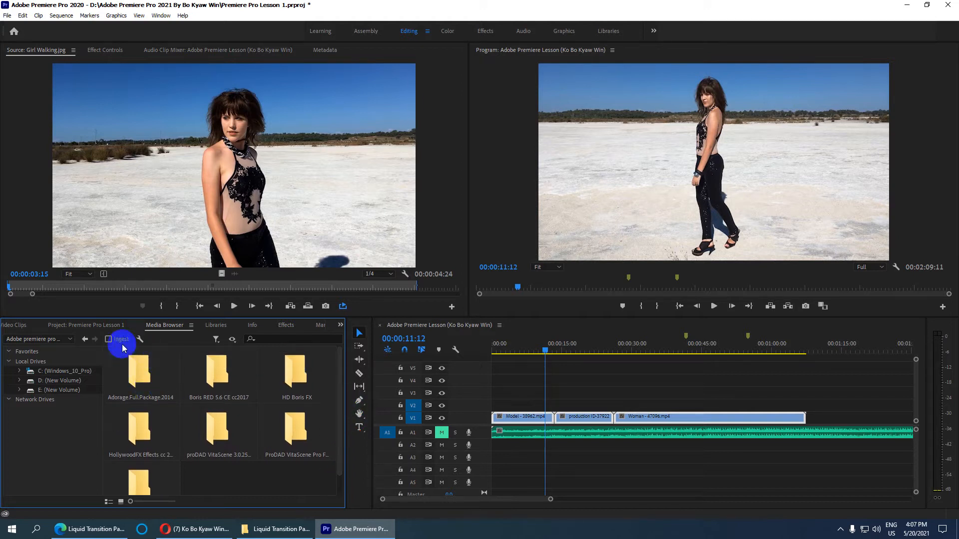
click(84, 339)
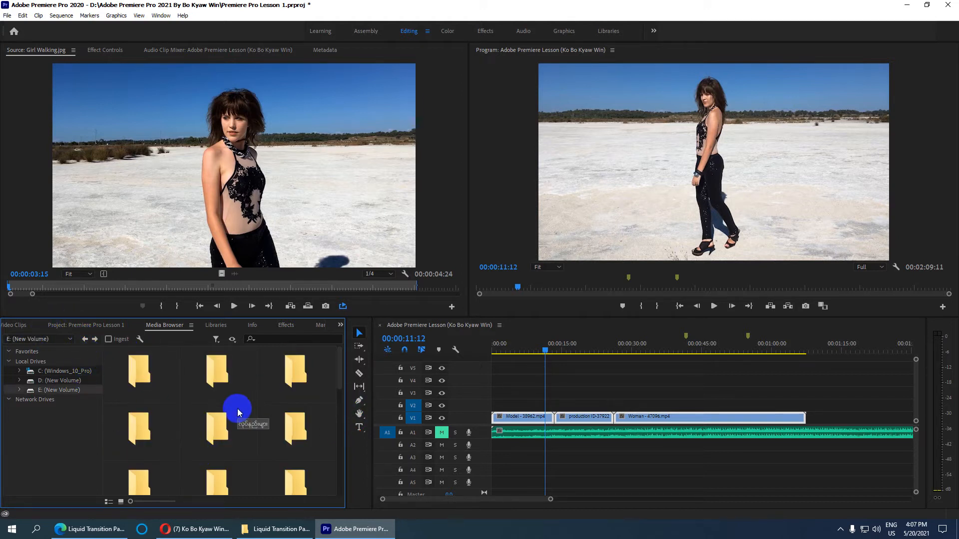
Step: Browse from drive D: through the Adobe Premiere Pro 2021 folder into the inner Liquid Transition Pack folder
click(59, 381)
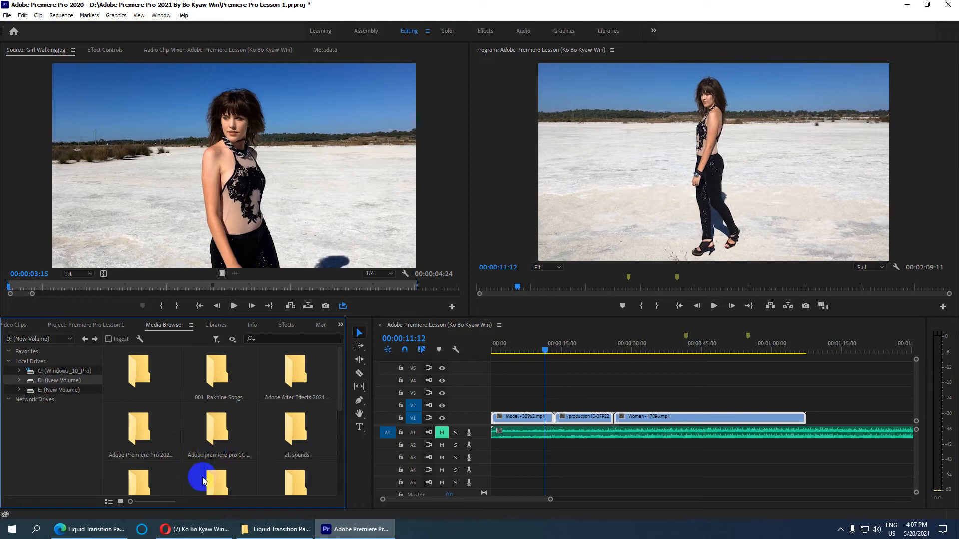
double_click(149, 439)
scroll(322, 407, down, 3)
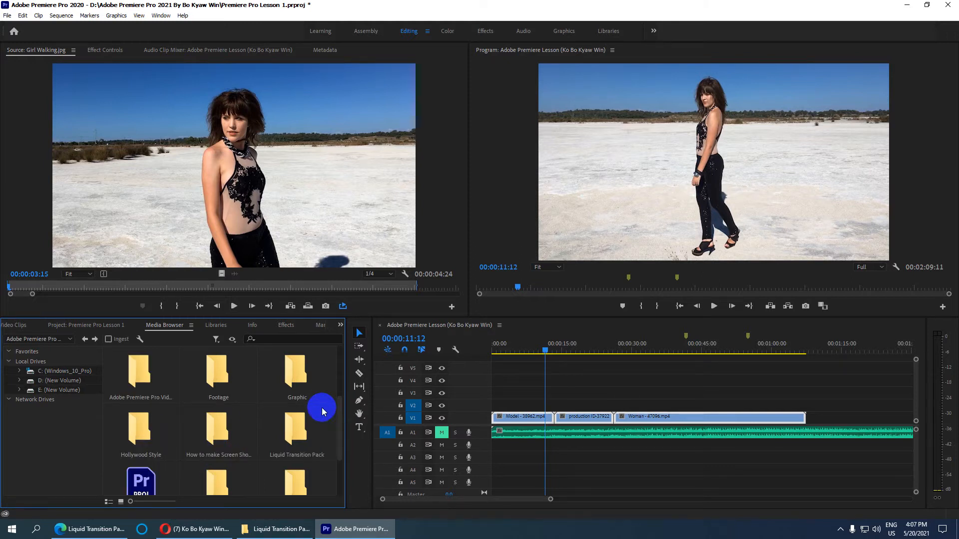
double_click(294, 429)
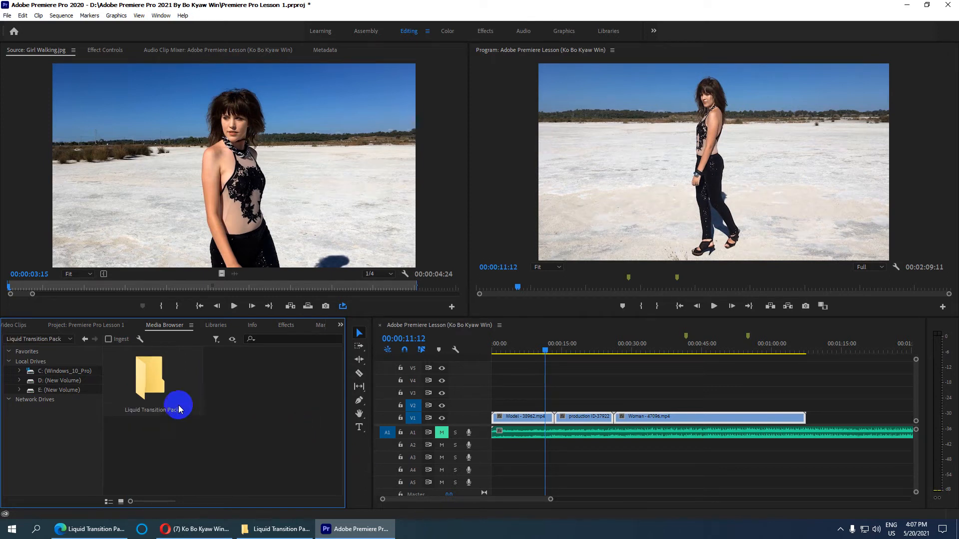
click(160, 393)
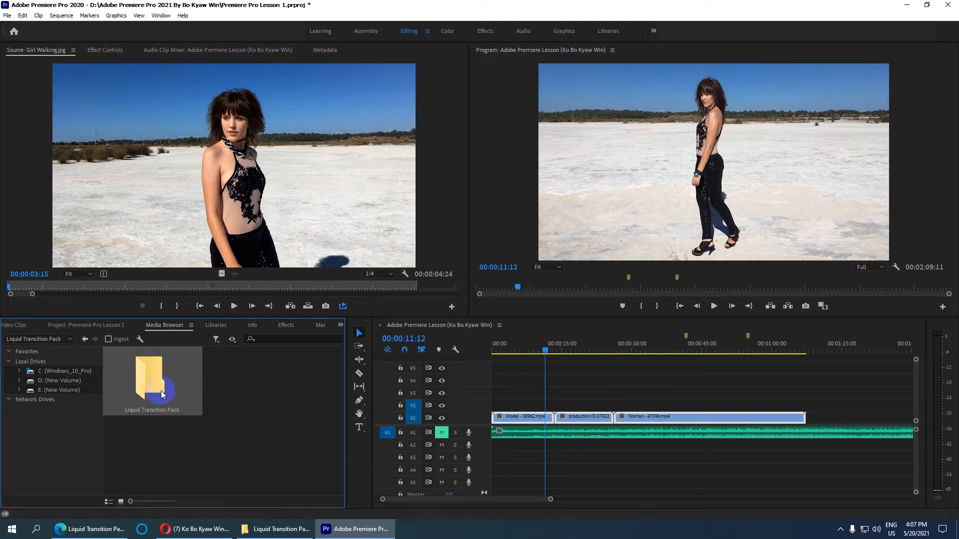
double_click(161, 390)
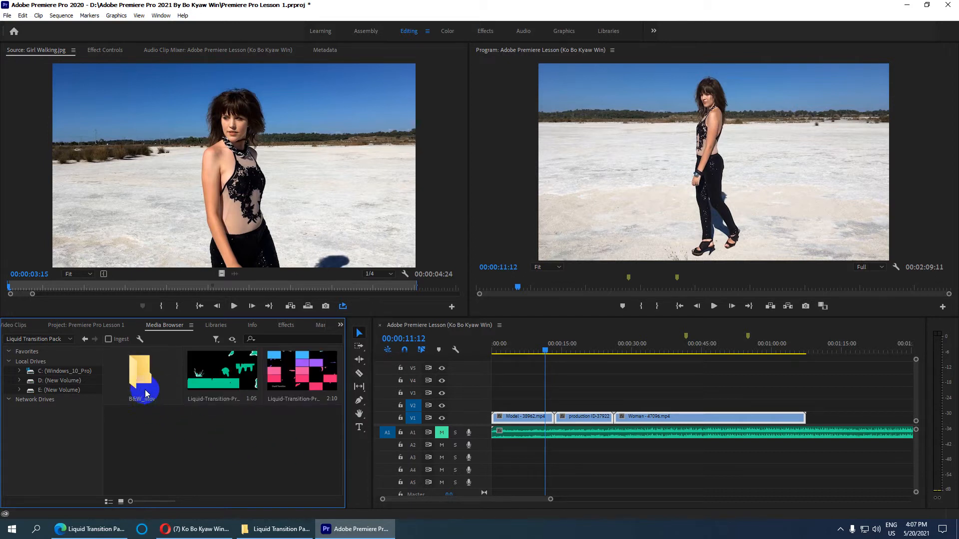
Step: Open the B&W_Mov subfolder and play Transition 05.mov in the Source Monitor
double_click(150, 385)
click(186, 420)
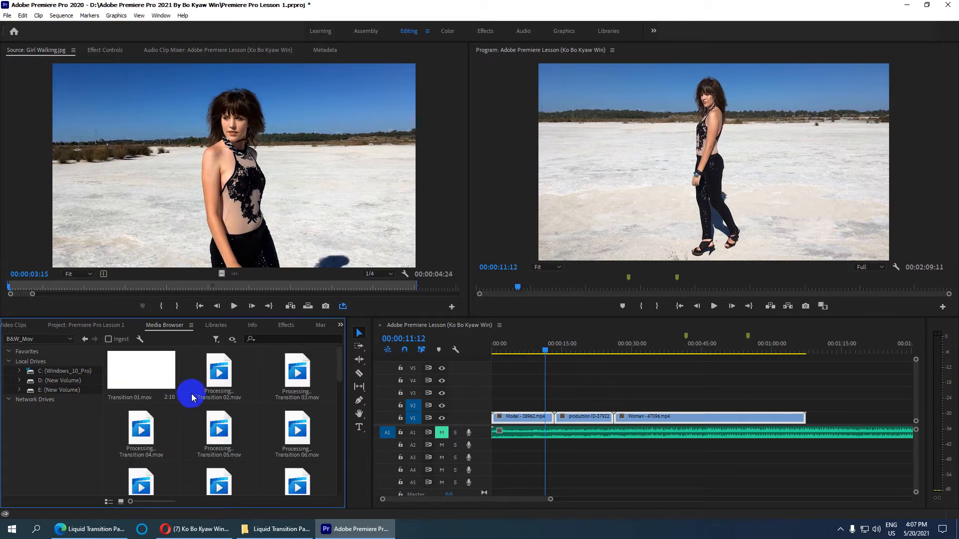
double_click(226, 426)
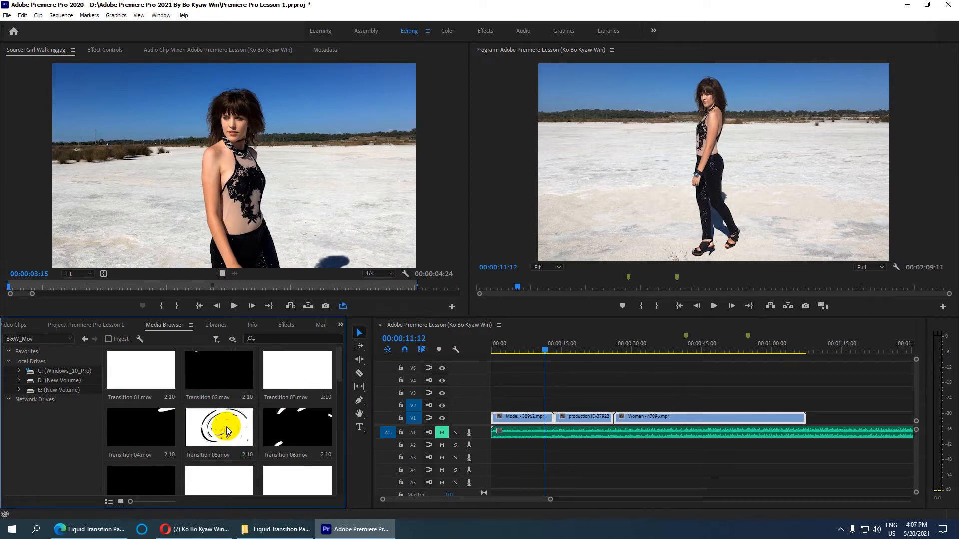
click(194, 172)
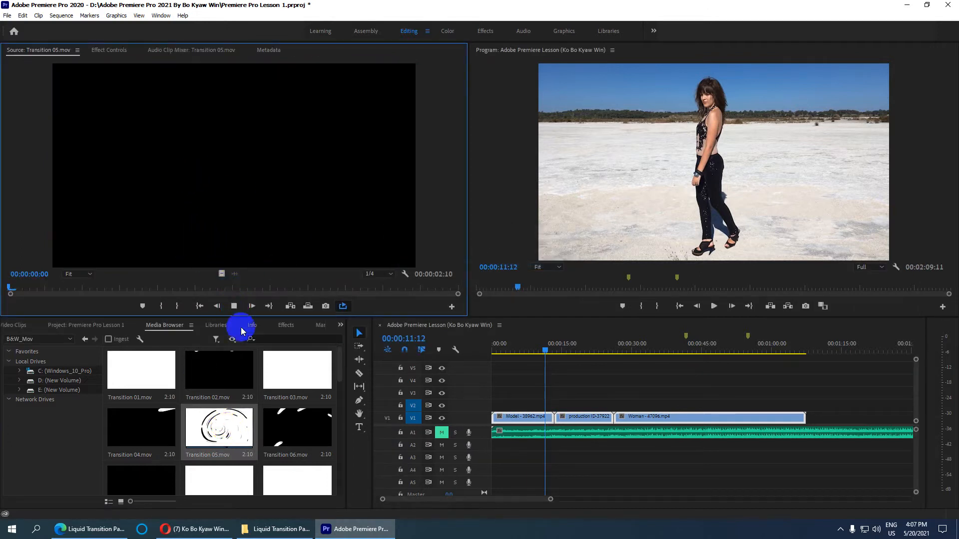
click(233, 306)
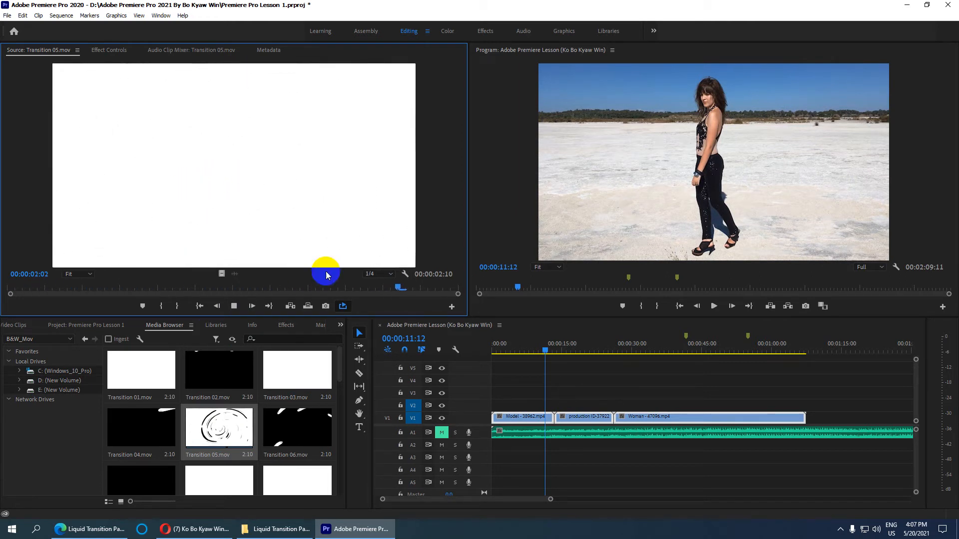
key(space)
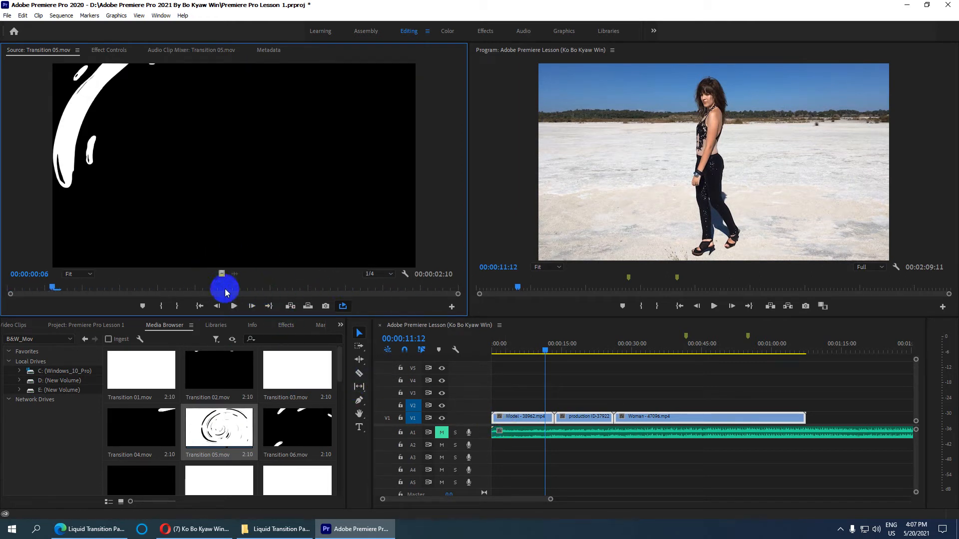
Step: Place Transition 05.mov on V2 above the end of the Model clip, ending at the cut to the production clip
drag(400, 342, 546, 407)
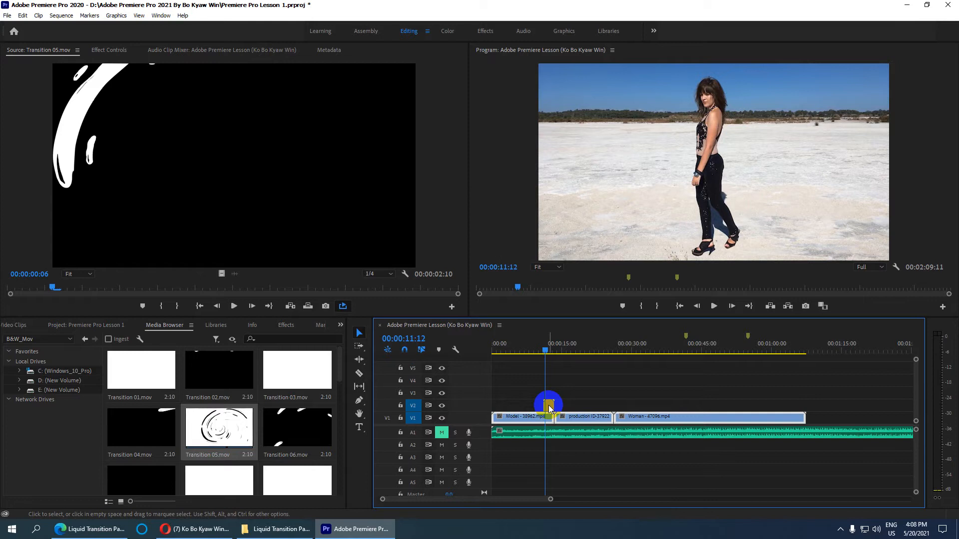
key(equal)
key(equal)
key(equal)
key(equal)
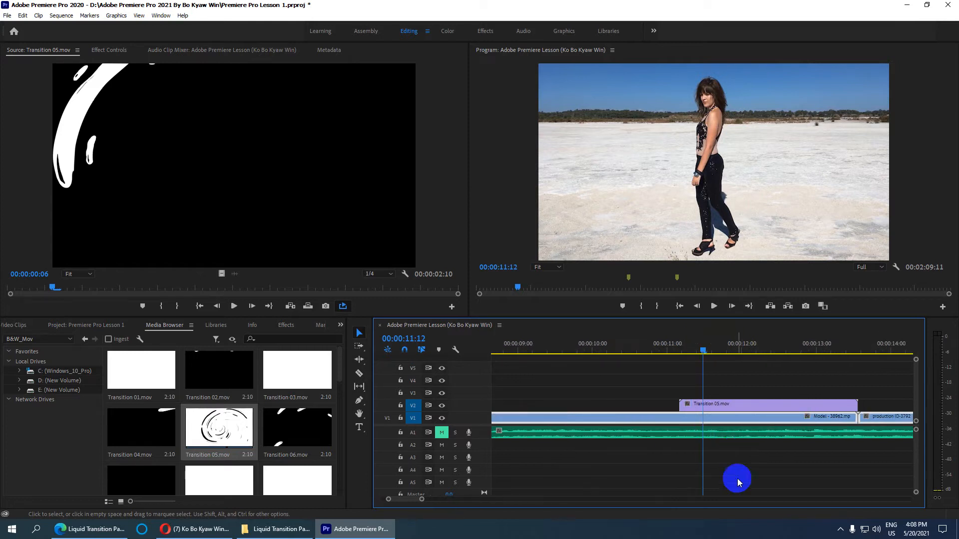
drag(413, 499, 414, 502)
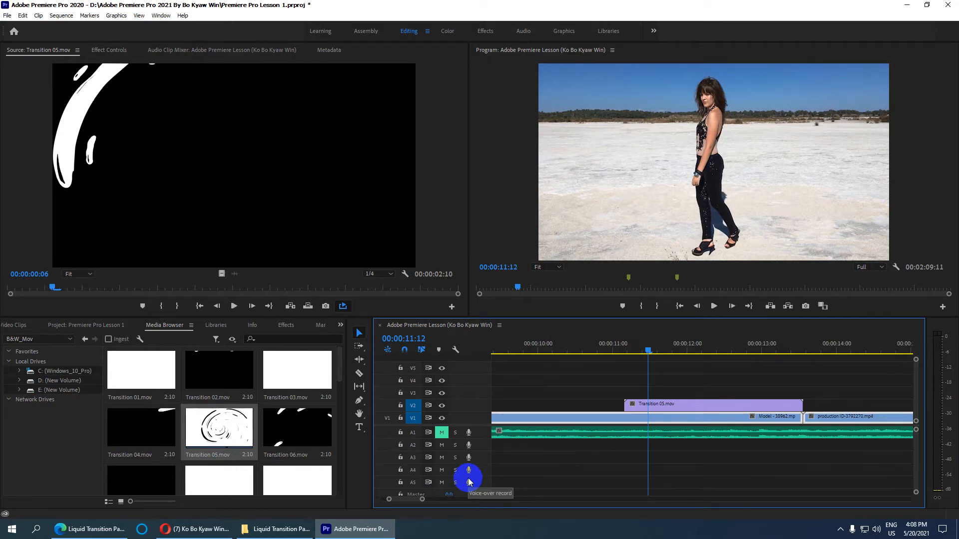
Step: Try Scale to Frame Size on the Transition 05.mov clip at 00:00:12:00, and undo the scaling
click(648, 404)
drag(642, 349, 678, 411)
right_click(680, 404)
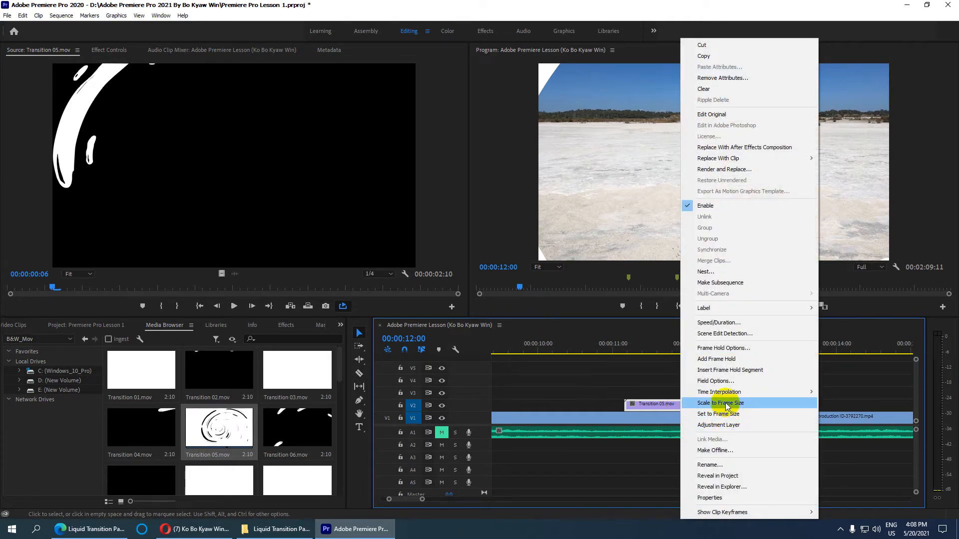
click(727, 404)
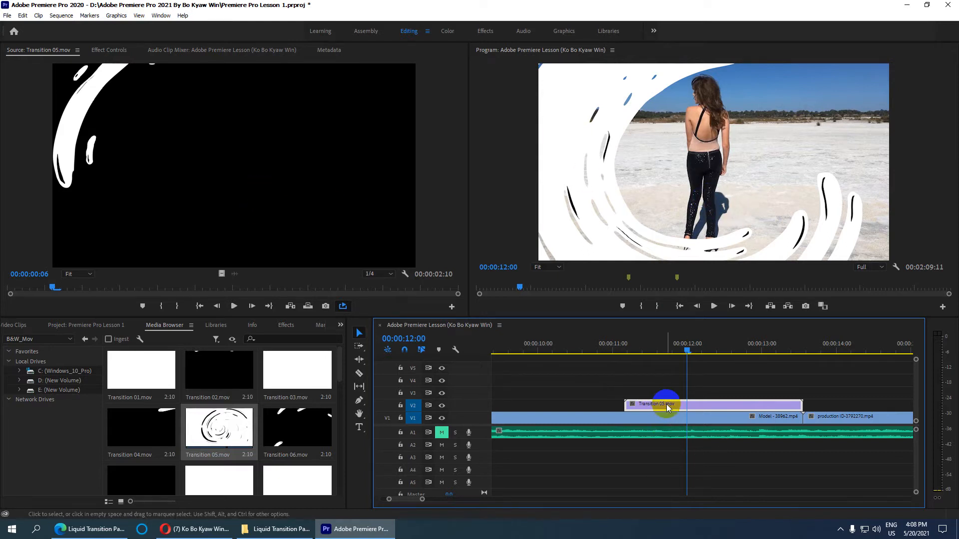
key(ctrl+z)
Step: Apply Set to Frame Size to the Transition 05.mov clip, checking the frame at 00:00:12:08
drag(687, 350, 710, 378)
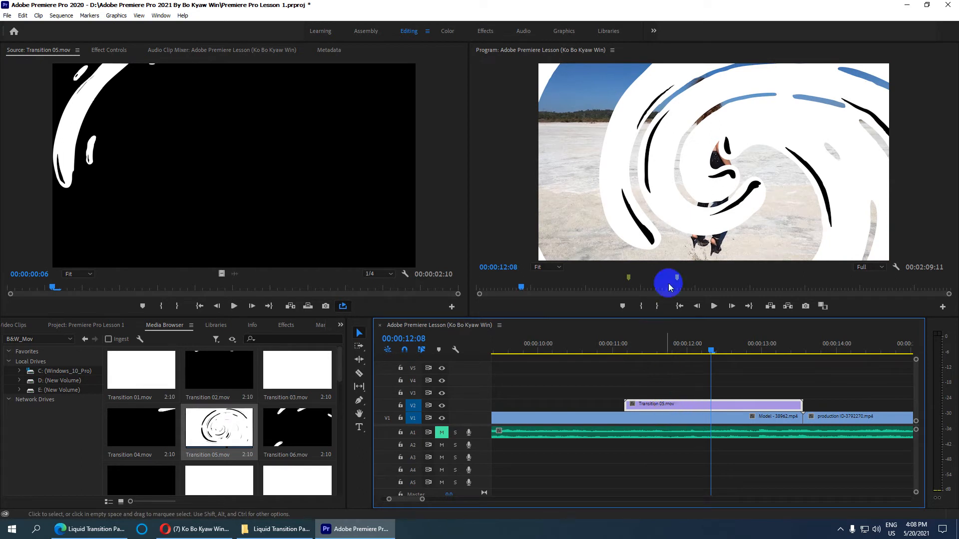
right_click(670, 405)
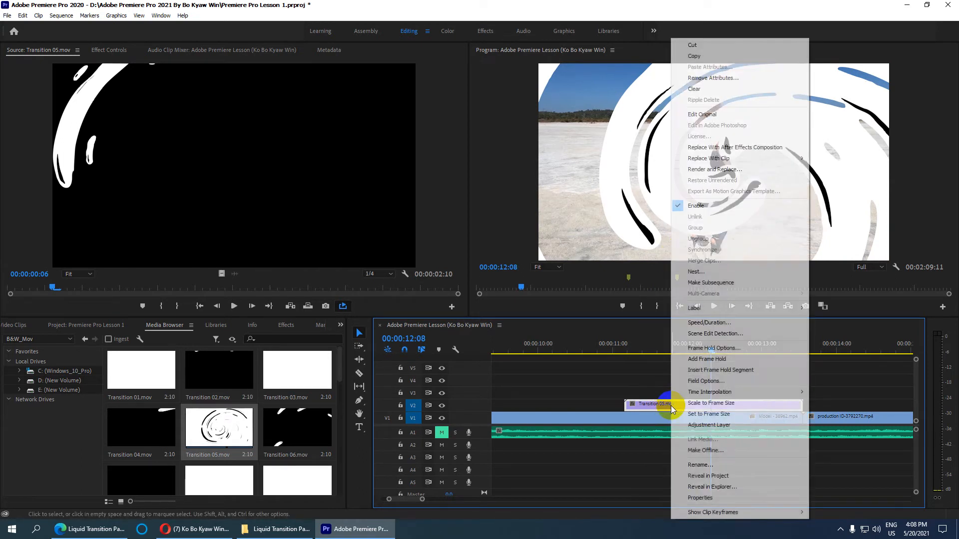
click(707, 414)
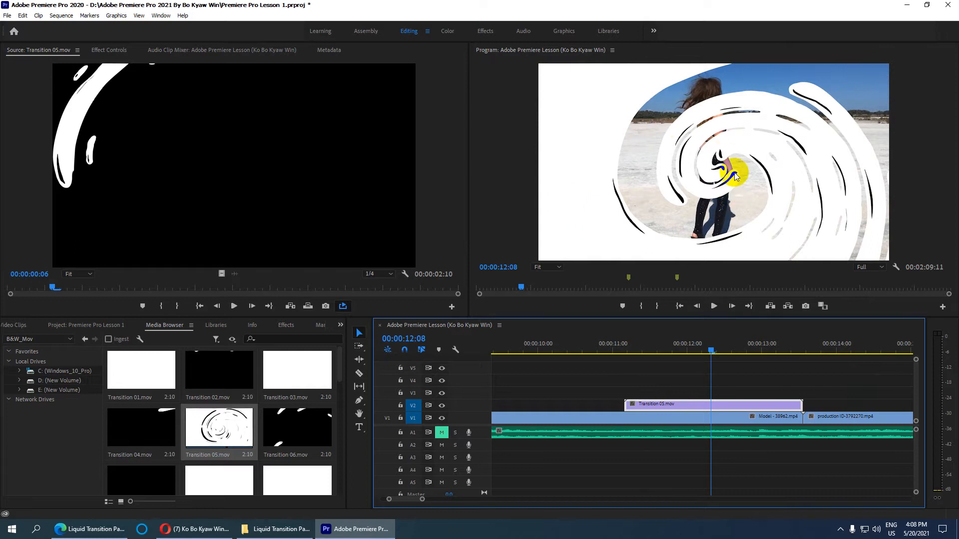
click(690, 378)
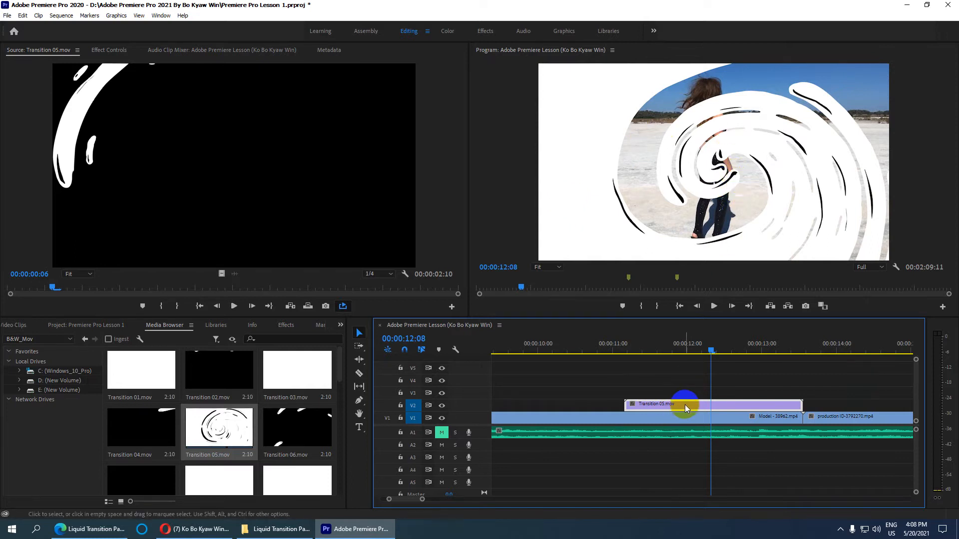
Step: Split the Model clip on V1 at 00:00:11:04, where the Transition 05.mov clip starts
click(693, 354)
drag(693, 355, 624, 358)
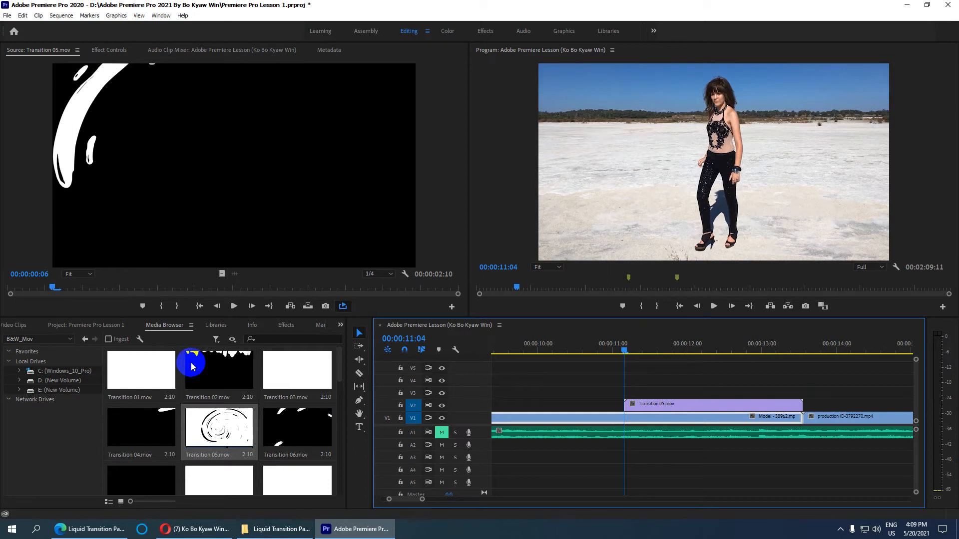
key(c)
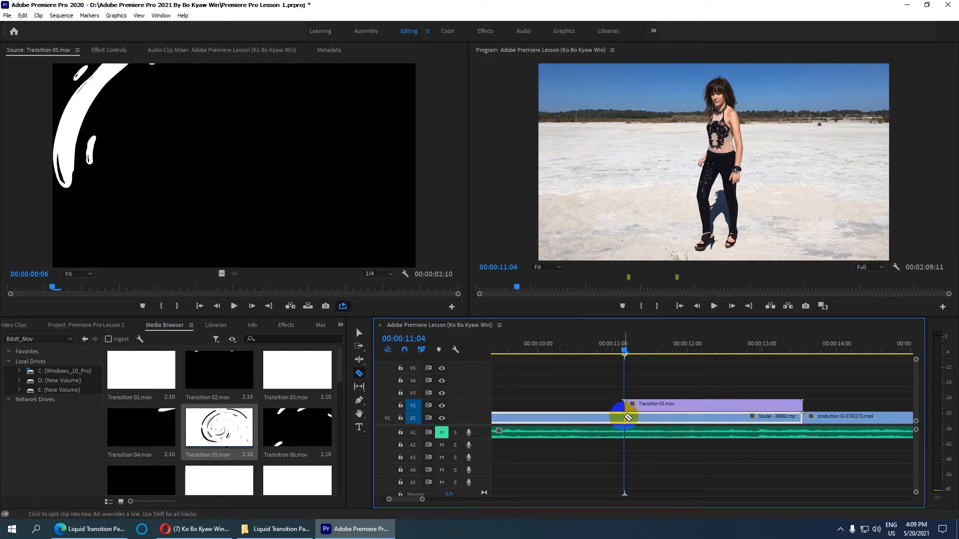
click(627, 418)
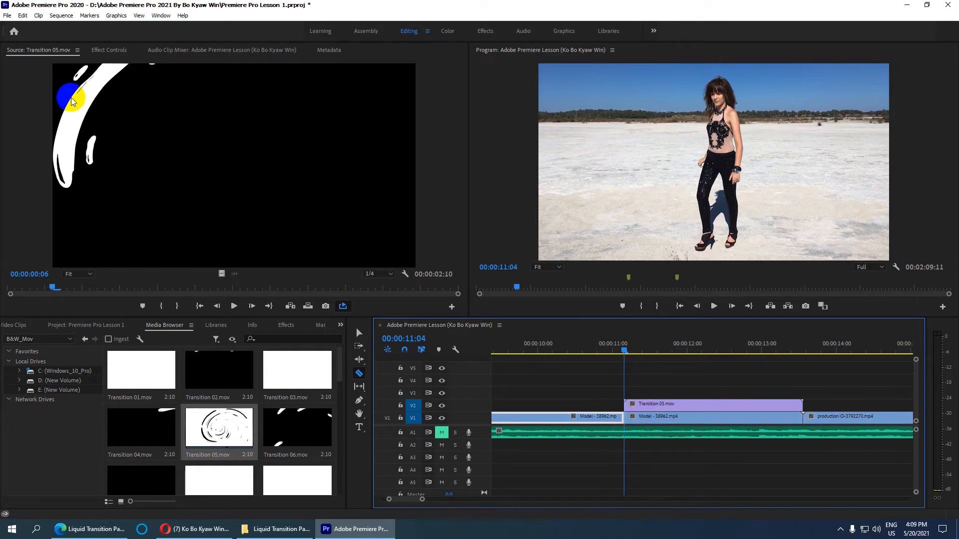
key(v)
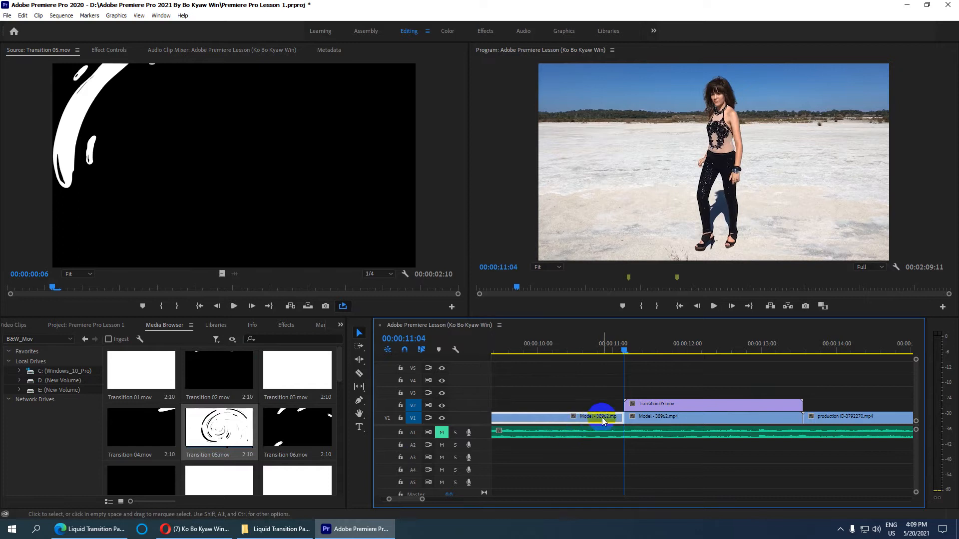
Step: Move the Transition 05.mov clip and the Model segment beneath it up one track, to V3 and V2
click(656, 405)
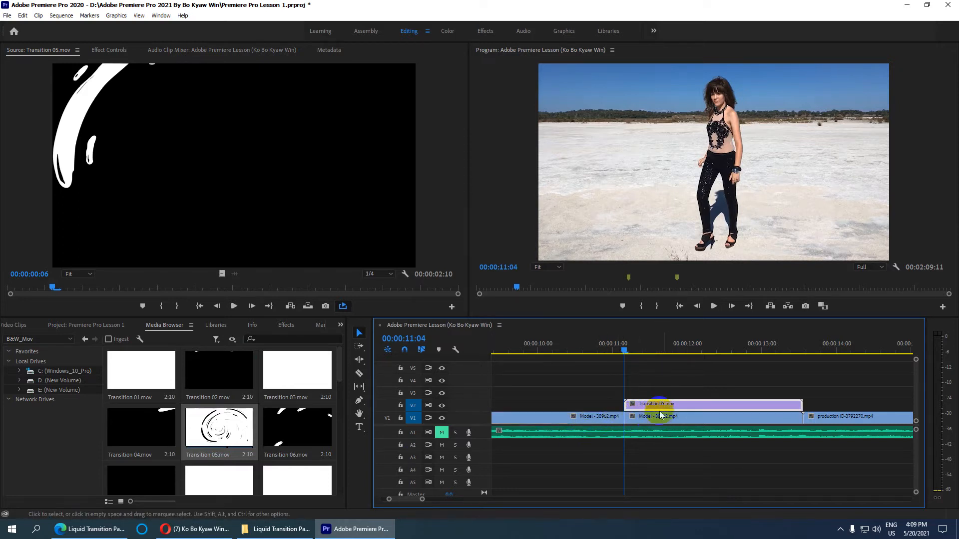
shift+click(684, 419)
drag(687, 404, 689, 400)
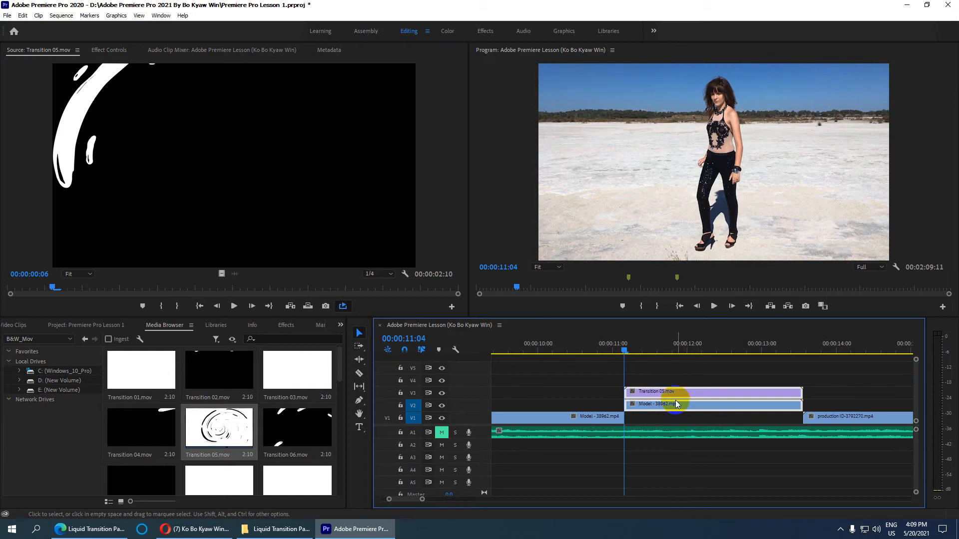
Step: Shift the production clip on V1 earlier so it starts at 00:00:11:04, directly after the first Model segment
click(837, 419)
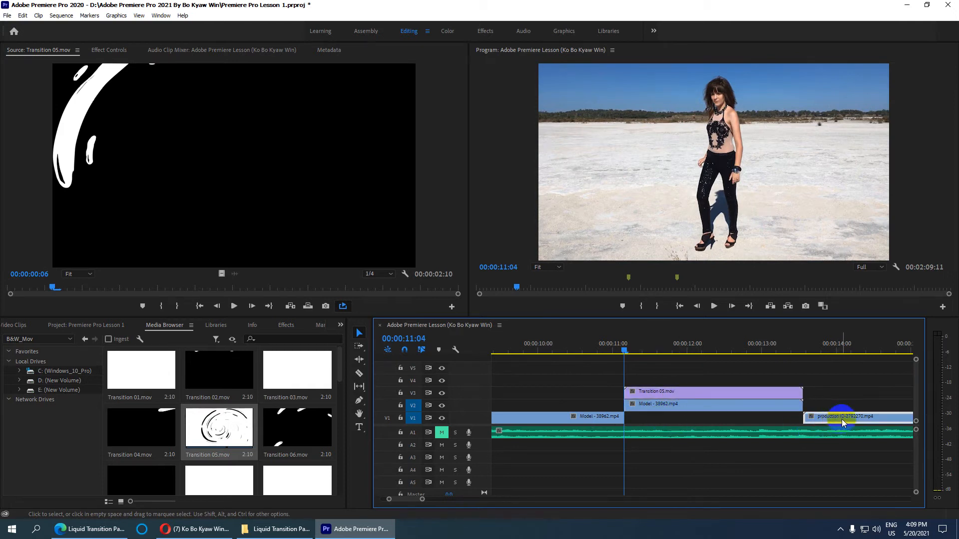
drag(844, 420, 666, 421)
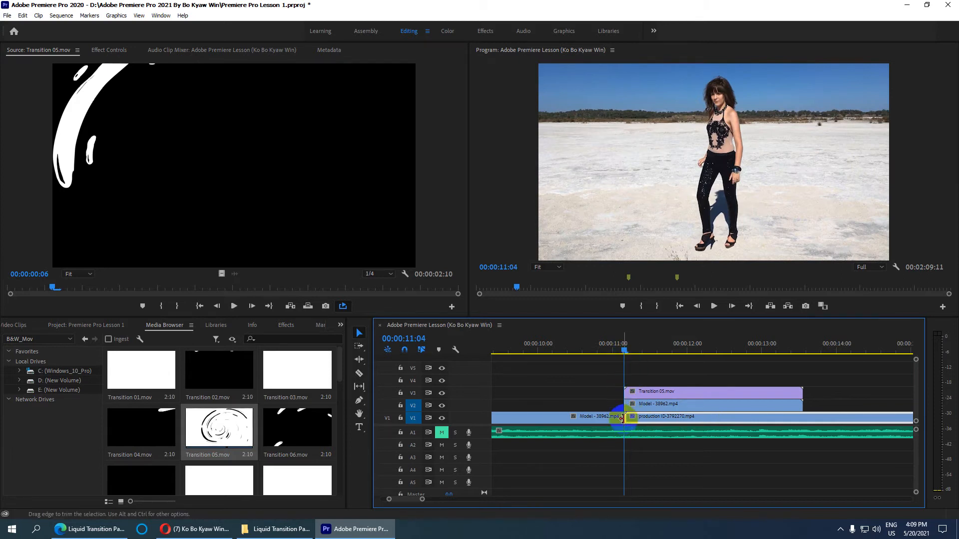
click(597, 422)
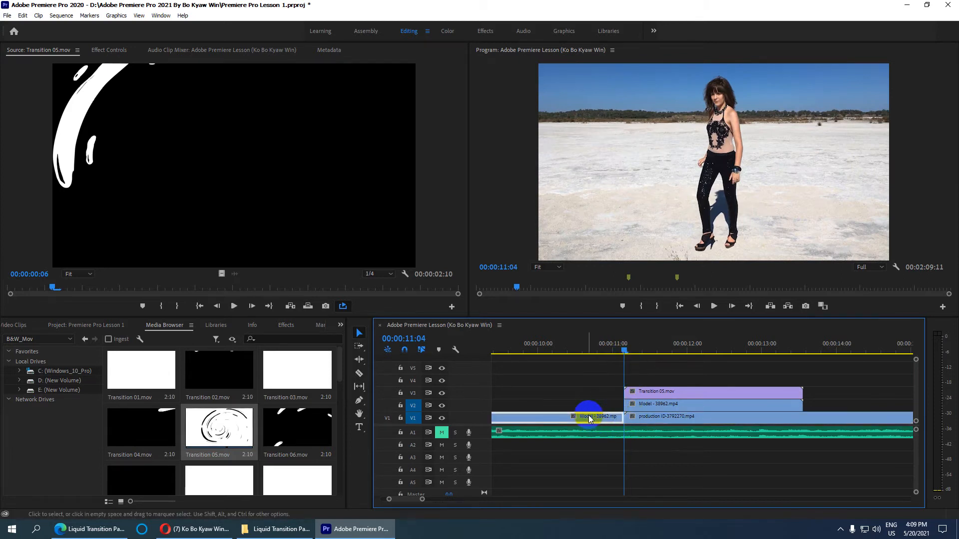
click(669, 407)
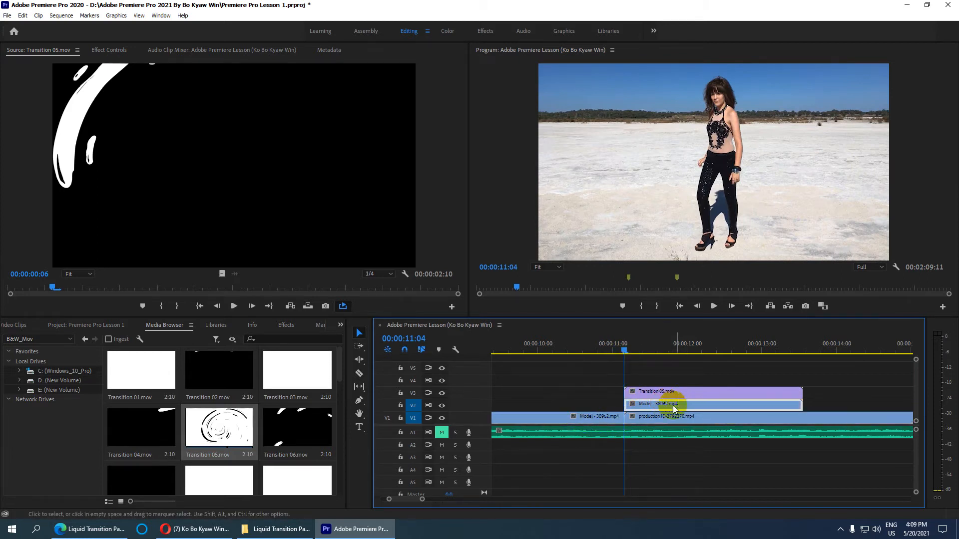
click(644, 404)
click(695, 420)
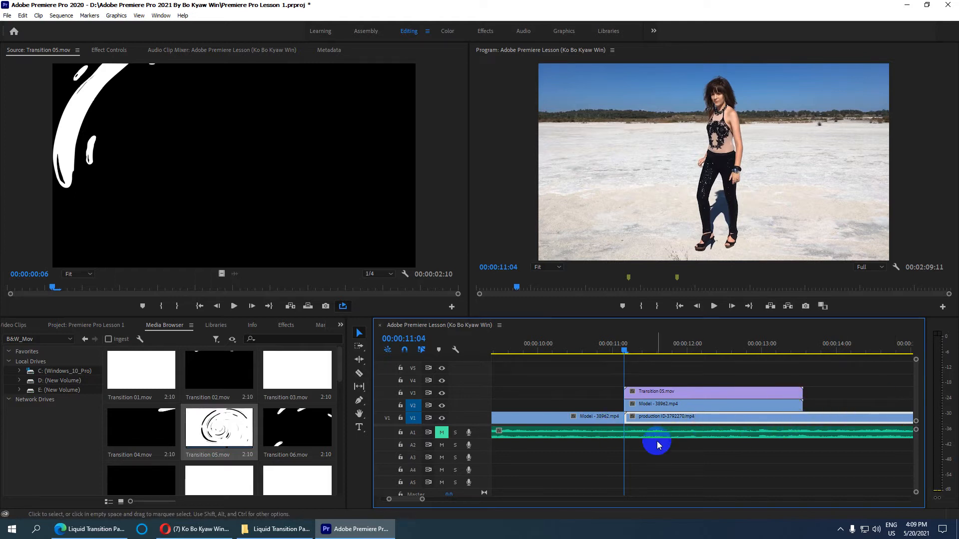
Step: Search the effects for "Track" and apply the Track Matte Key effect to the Model segment on V2
click(675, 405)
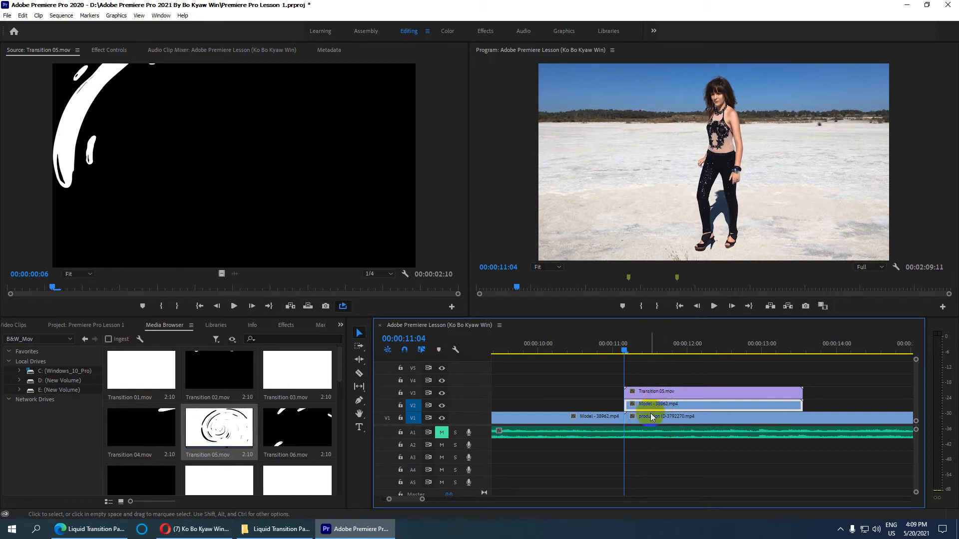
click(161, 15)
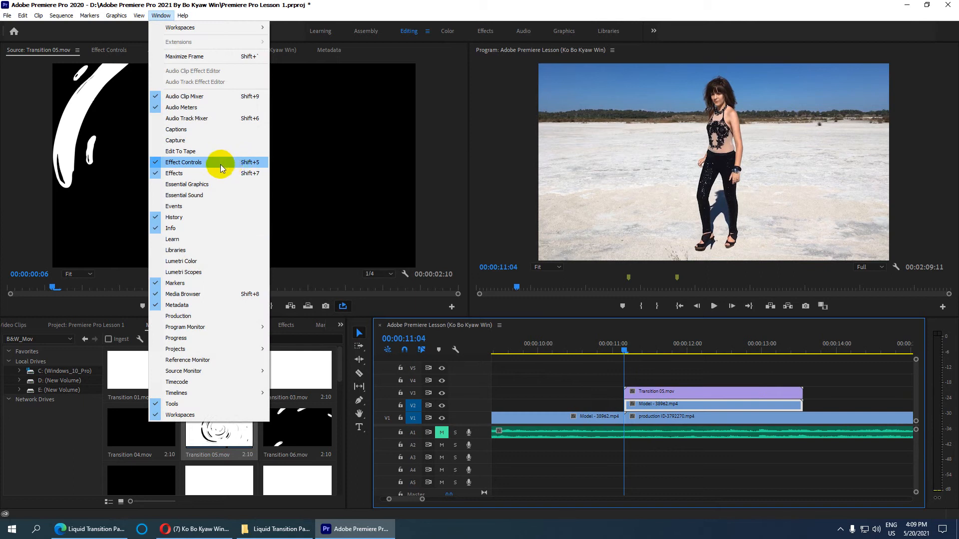
click(234, 172)
click(68, 413)
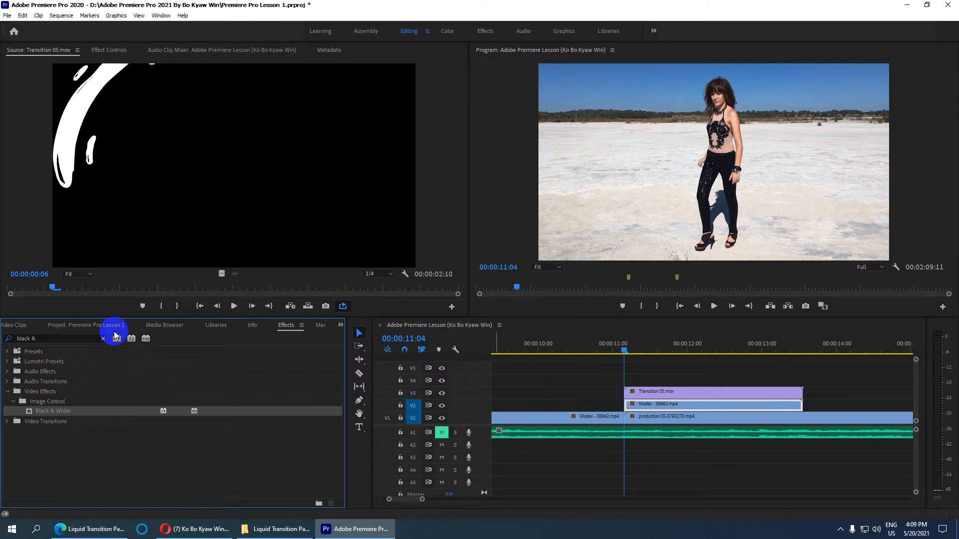
click(34, 338)
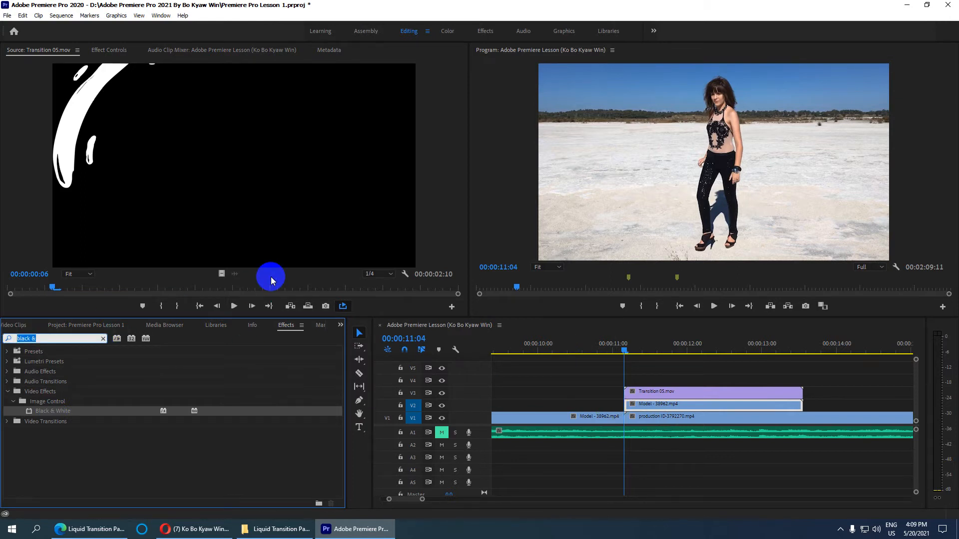
text(T)
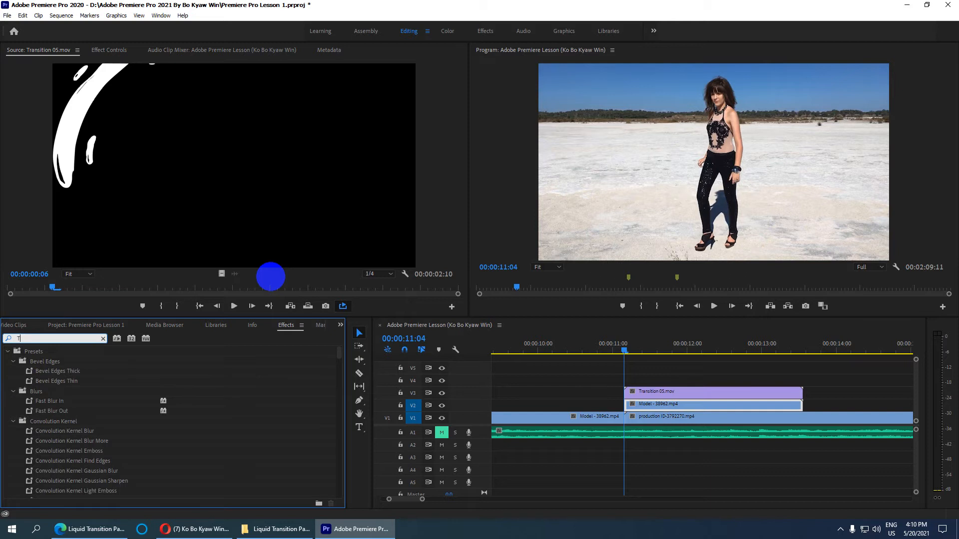
text(ra)
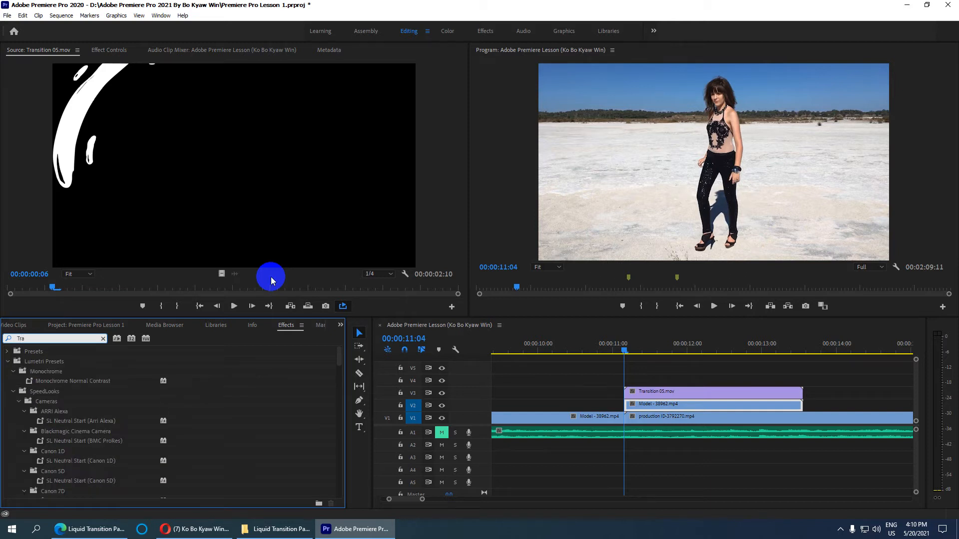
text(ck)
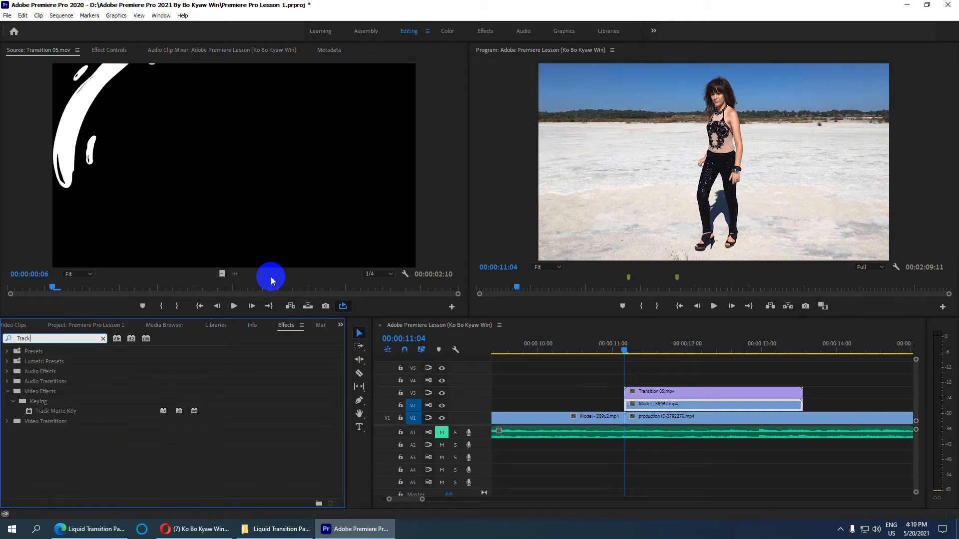
click(54, 411)
drag(55, 413, 670, 405)
click(660, 409)
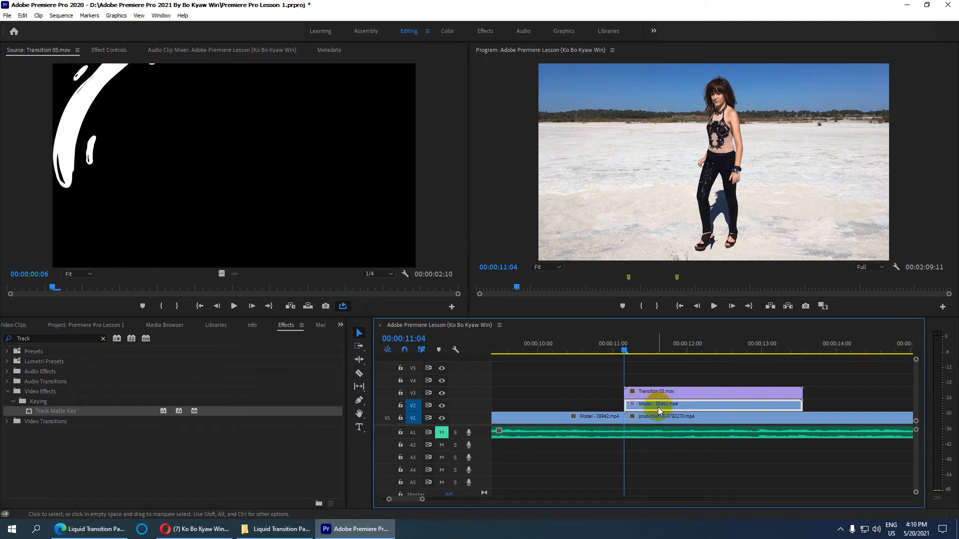
key(shift+7)
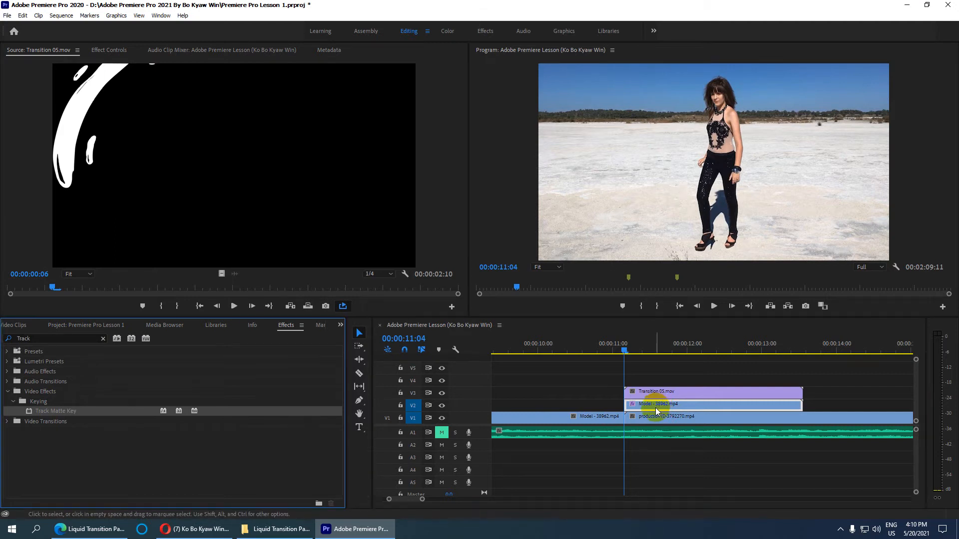
key(shift+8)
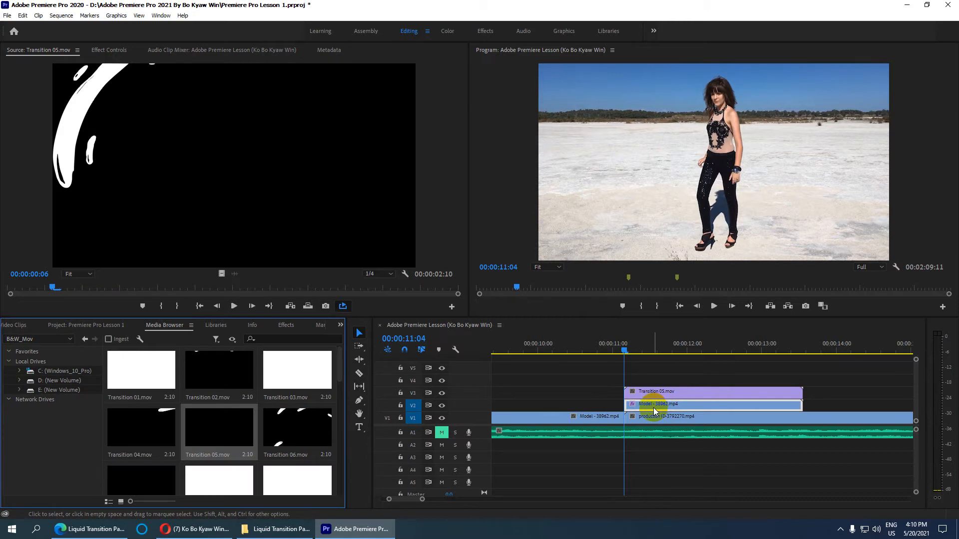
Step: Set the Track Matte Key on the V2 Model segment to use Video 3 as its matte and composite using Matte Luma
key(shift+5)
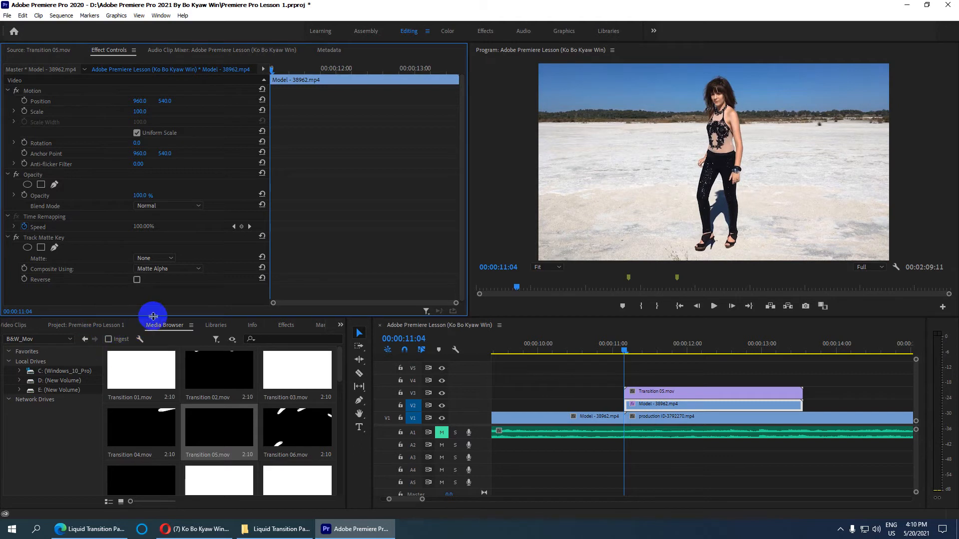
drag(157, 317, 155, 328)
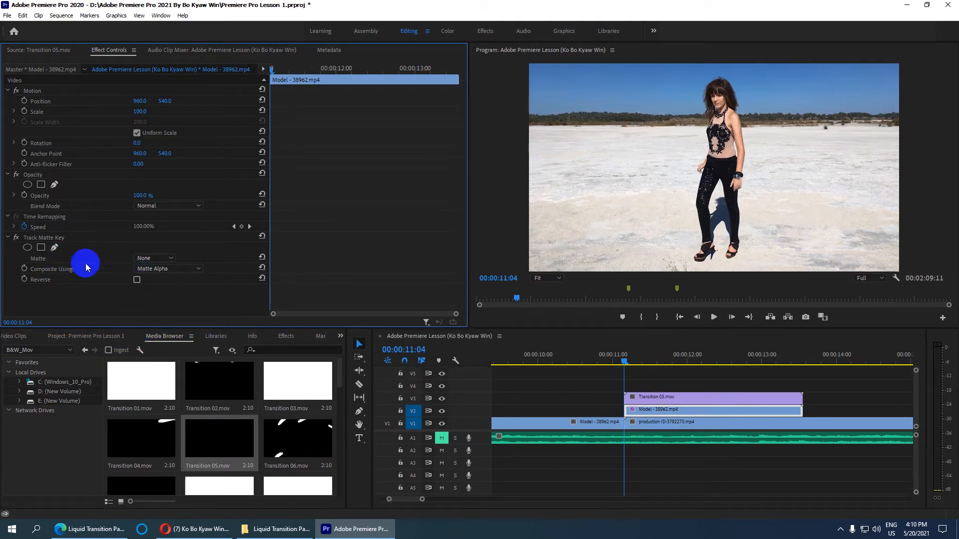
click(168, 257)
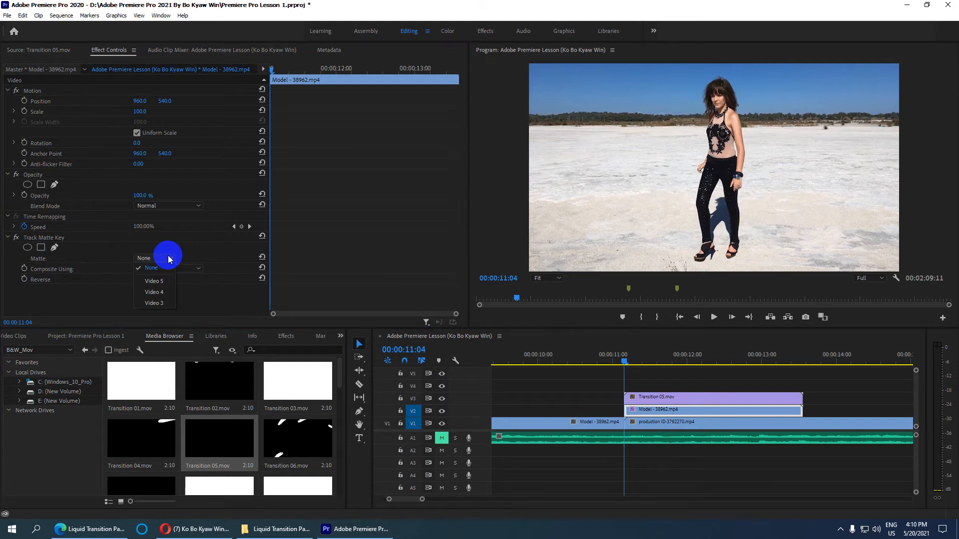
click(654, 398)
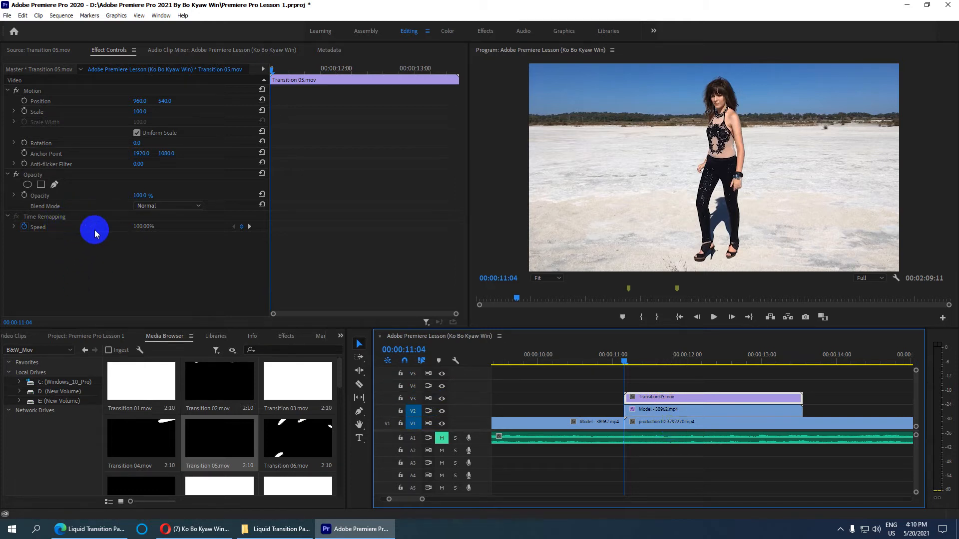
click(652, 415)
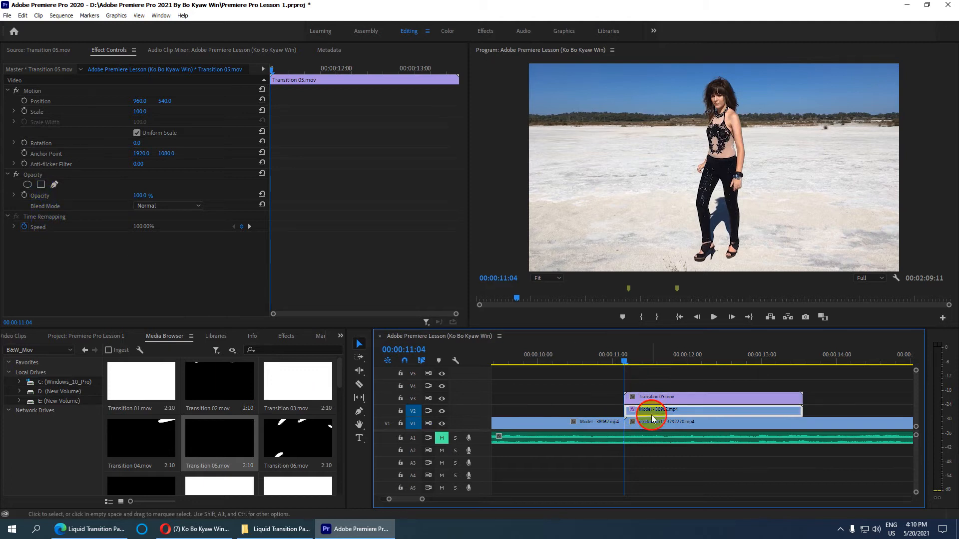
click(148, 258)
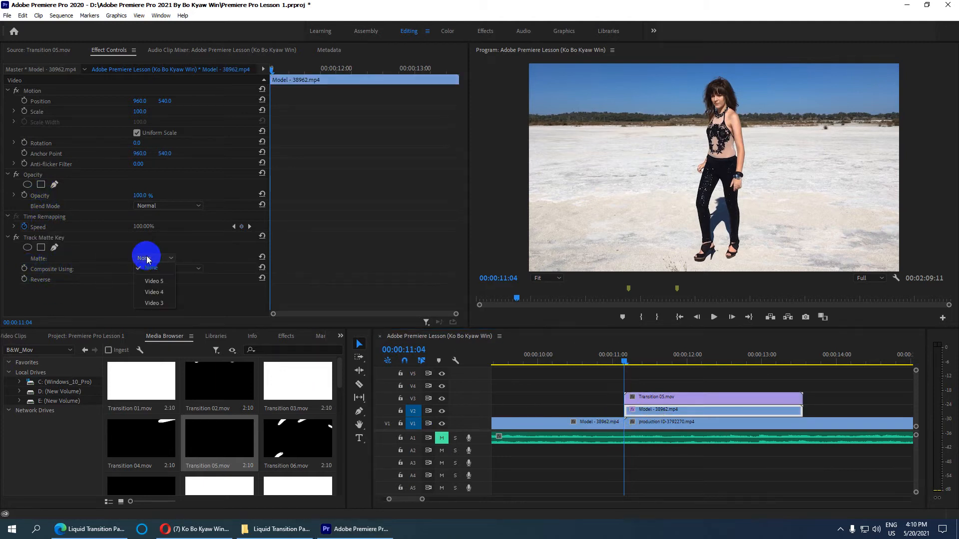
click(161, 301)
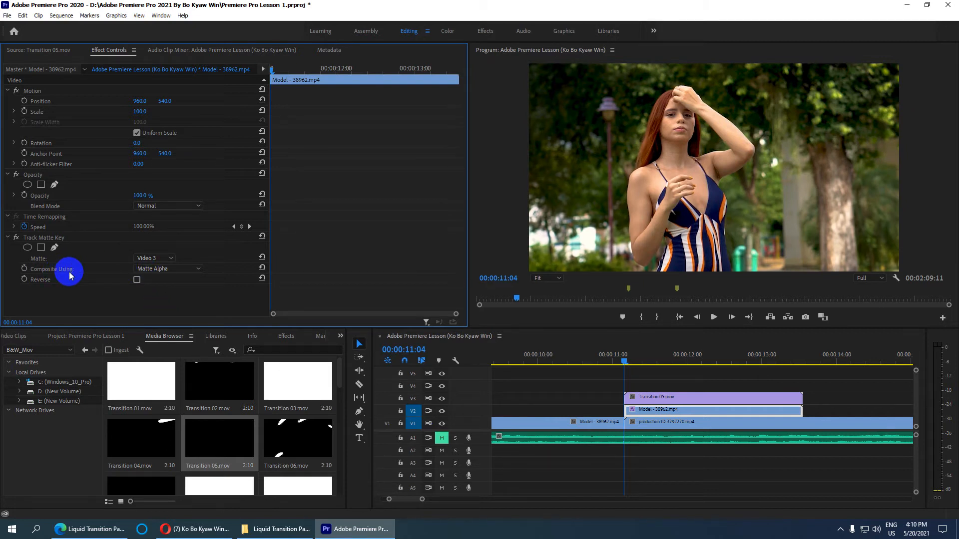
click(175, 269)
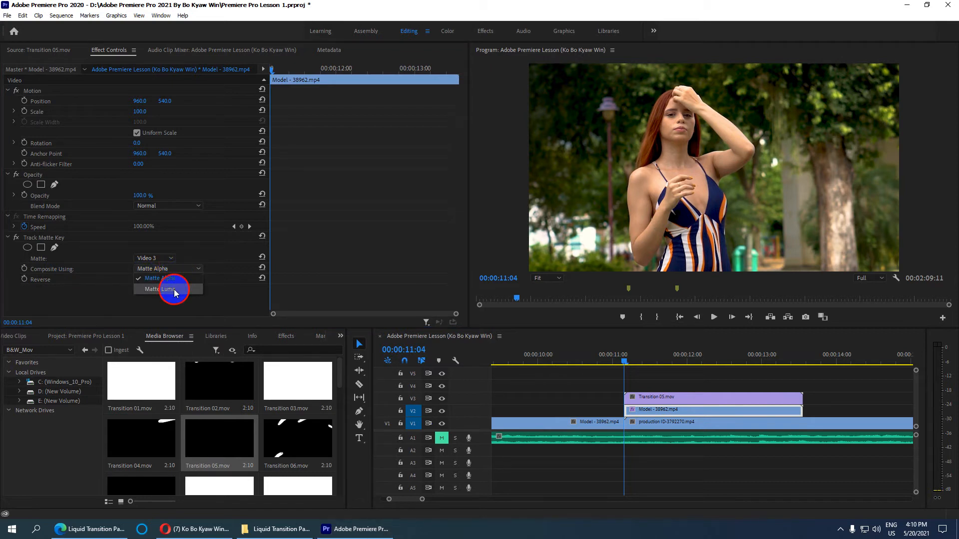
click(174, 290)
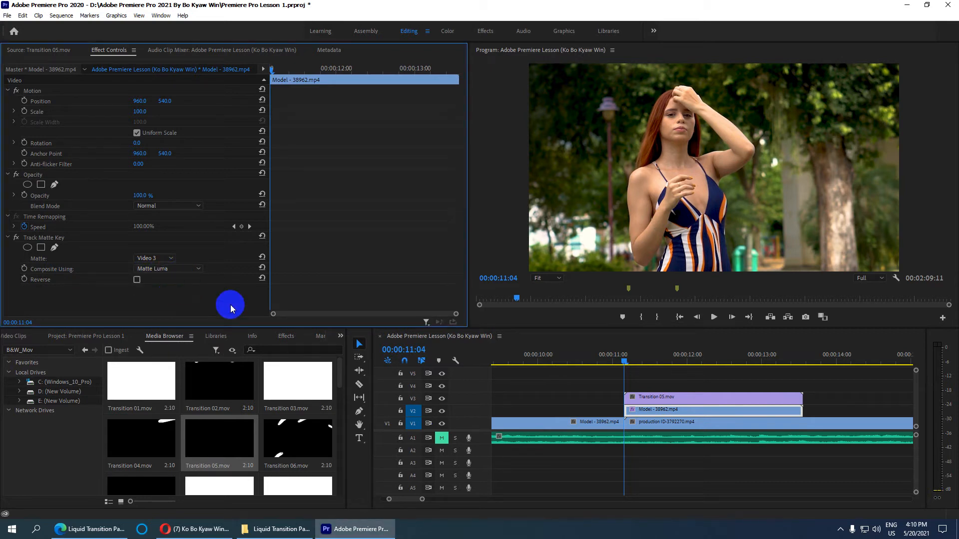
Step: Play and scrub through the Transition 05.mov section to examine how the Model clip and the production clip blend
click(614, 360)
key(space)
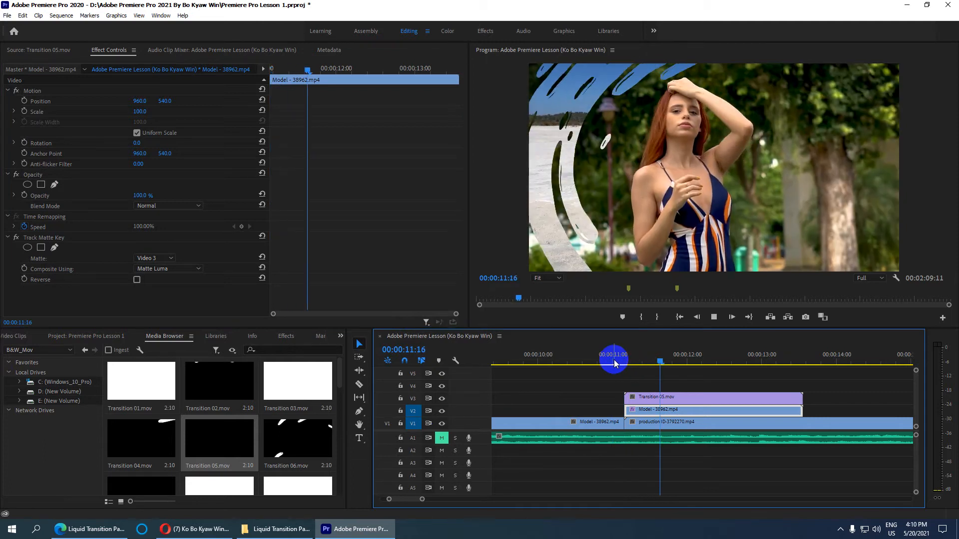
key(space)
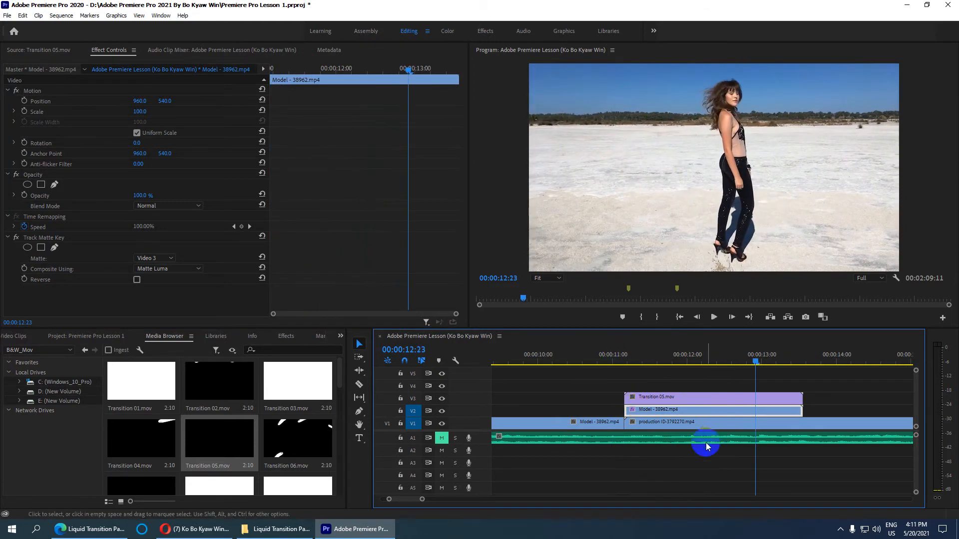
click(746, 360)
drag(747, 360, 709, 377)
drag(711, 372, 627, 375)
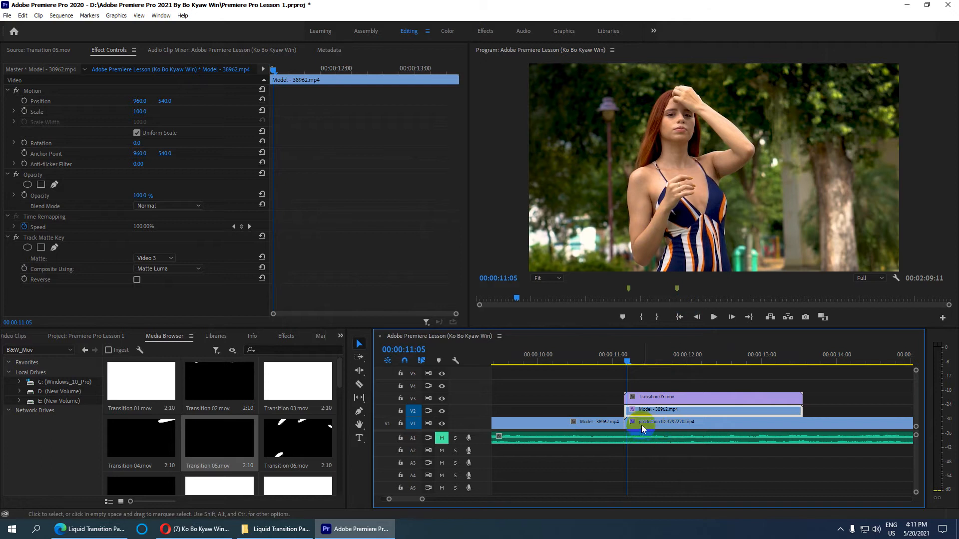
drag(620, 356, 684, 370)
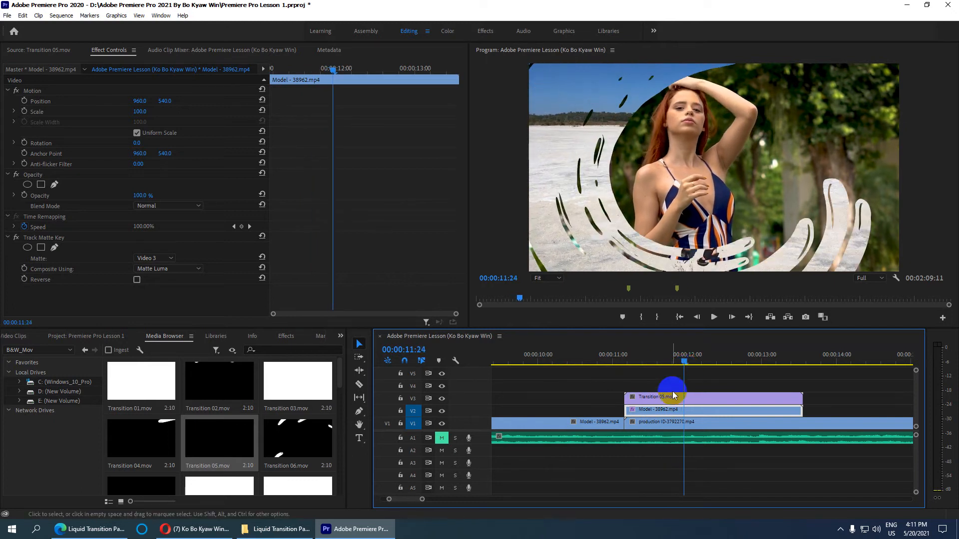
click(102, 243)
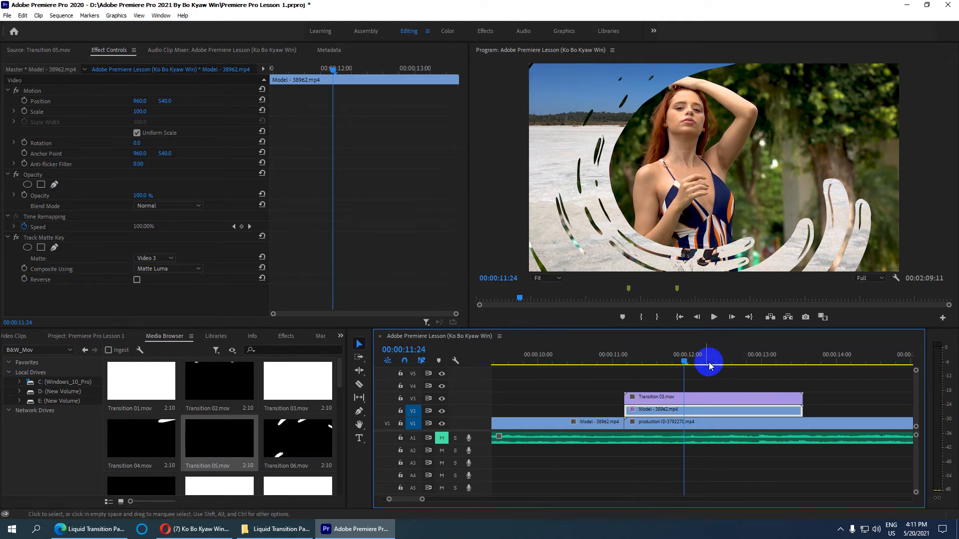
click(631, 360)
drag(630, 361, 686, 372)
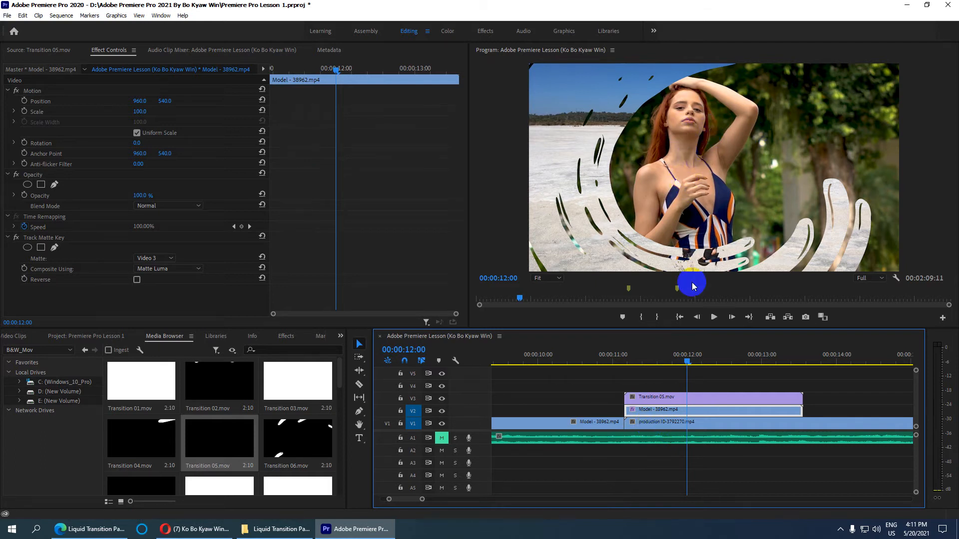
drag(624, 367, 589, 363)
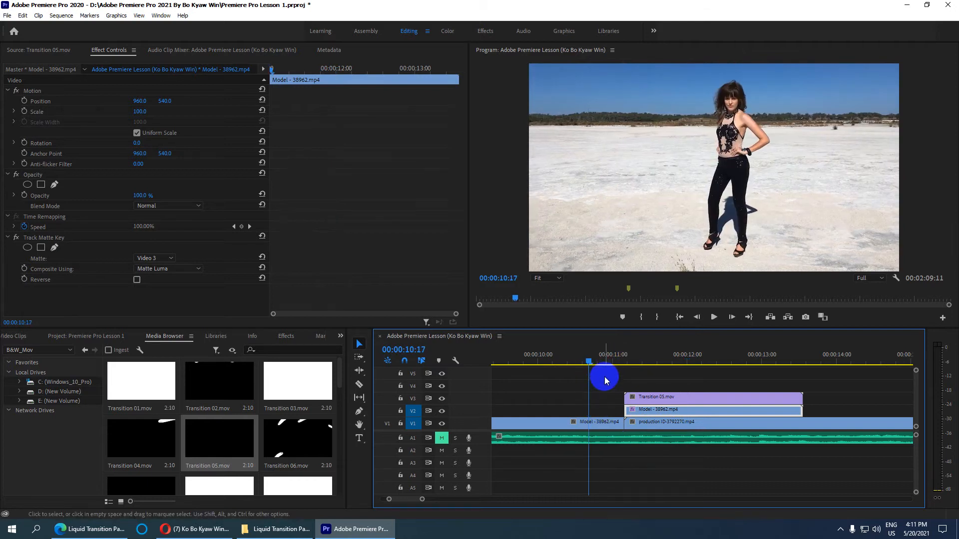
drag(587, 363, 767, 384)
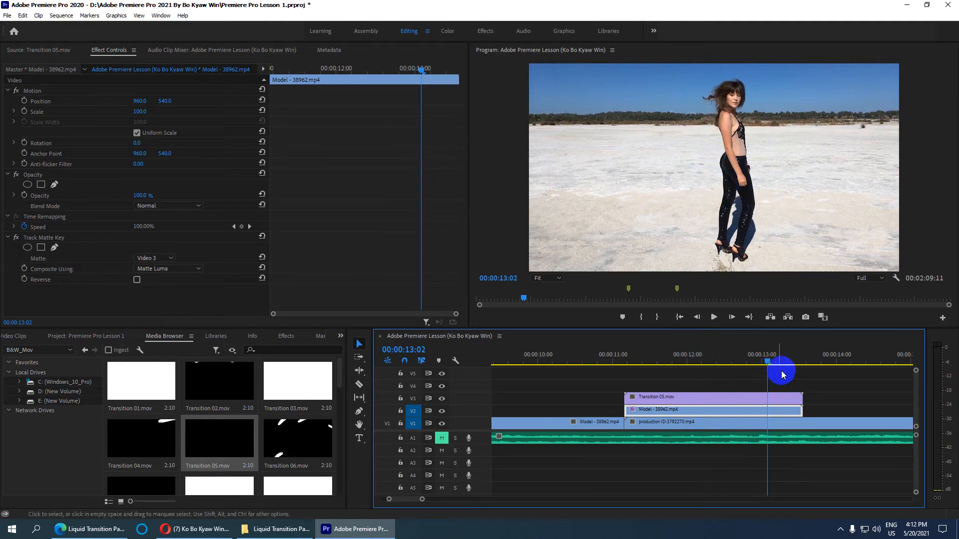
drag(765, 364, 657, 361)
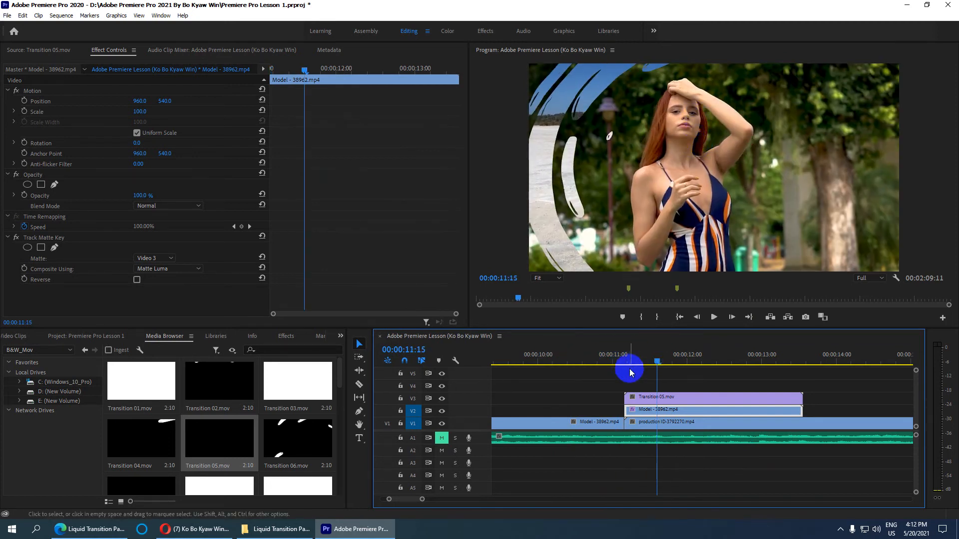
Step: Enable Reverse for the Track Matte Key on the V2 Model segment and scrub through the transition to 00:00:12:23
click(137, 280)
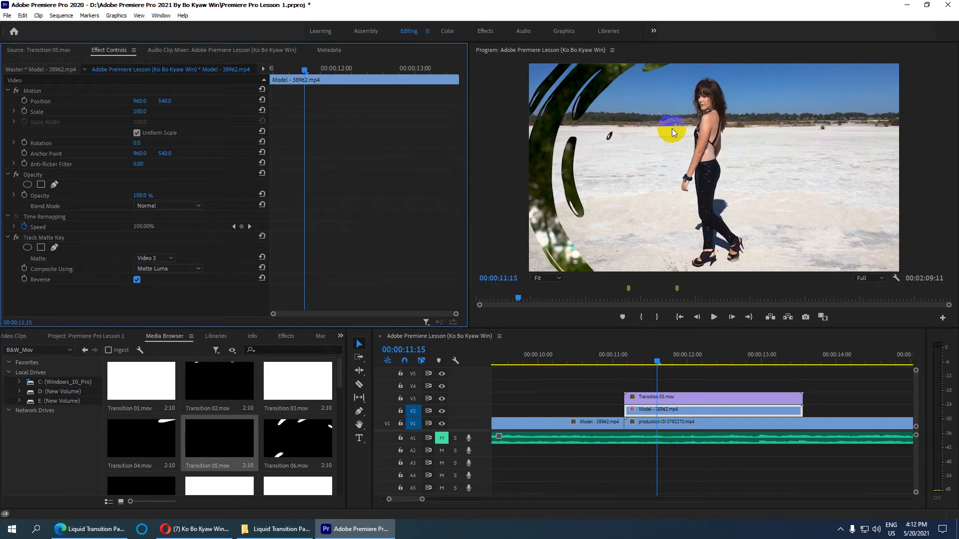
drag(673, 361, 657, 376)
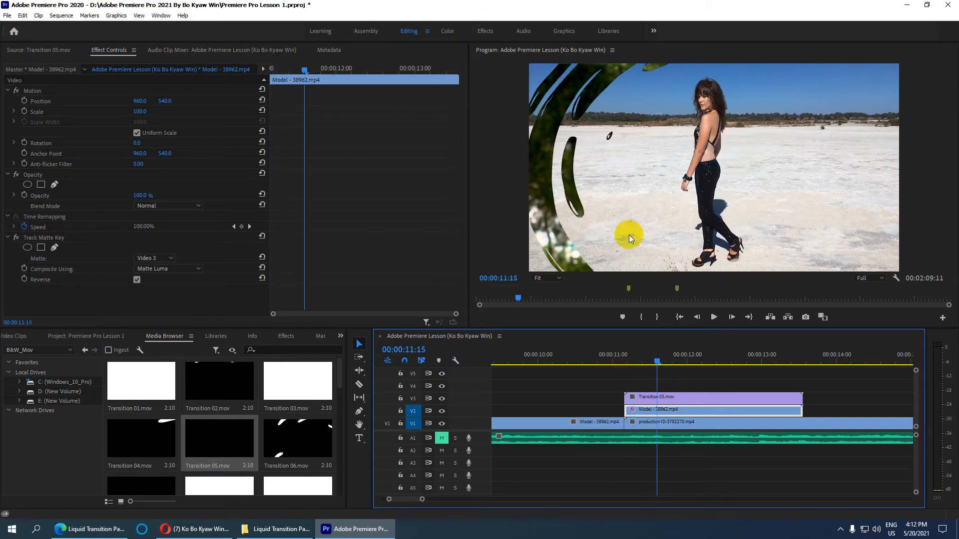
click(680, 425)
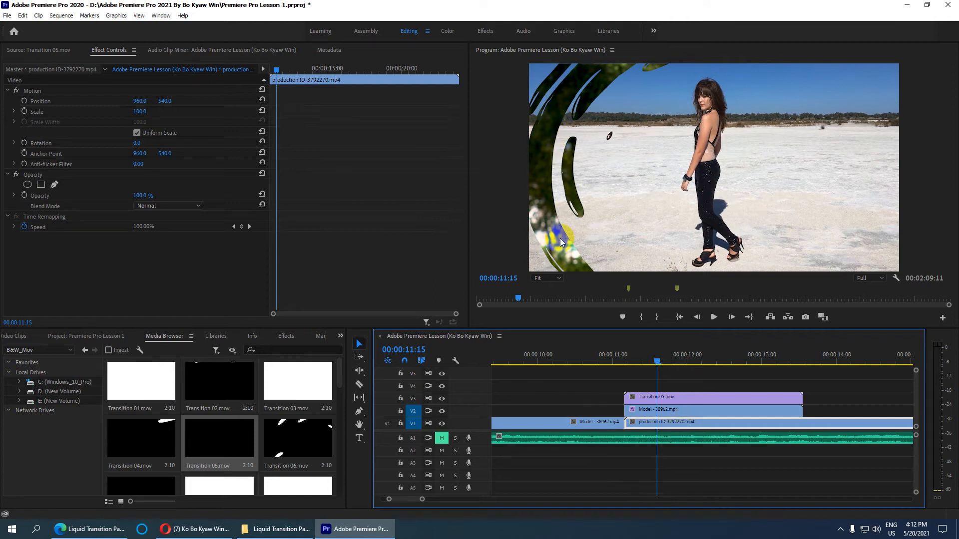
drag(659, 354, 754, 370)
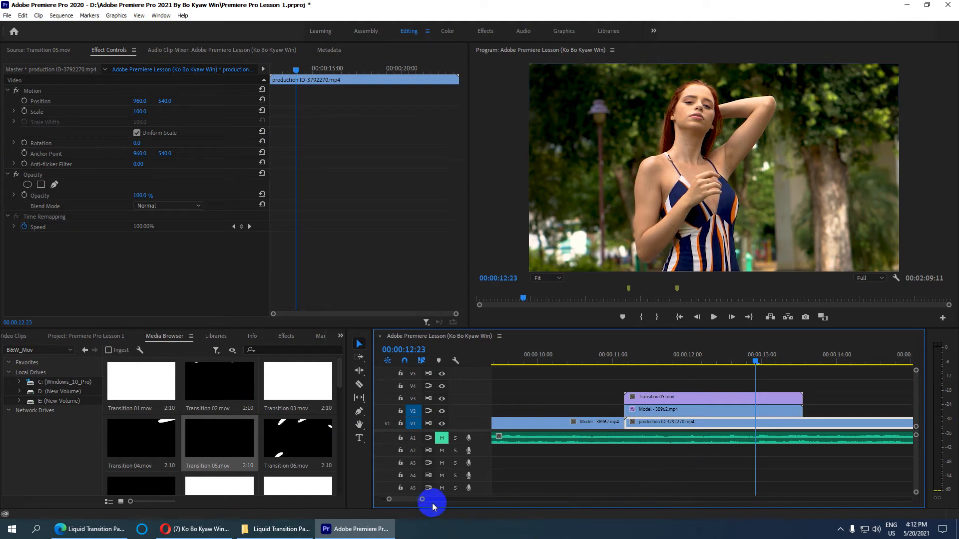
Step: Bring the production and Woman clips on V1 into view and place the playhead at 00:00:18:20
drag(416, 499, 424, 501)
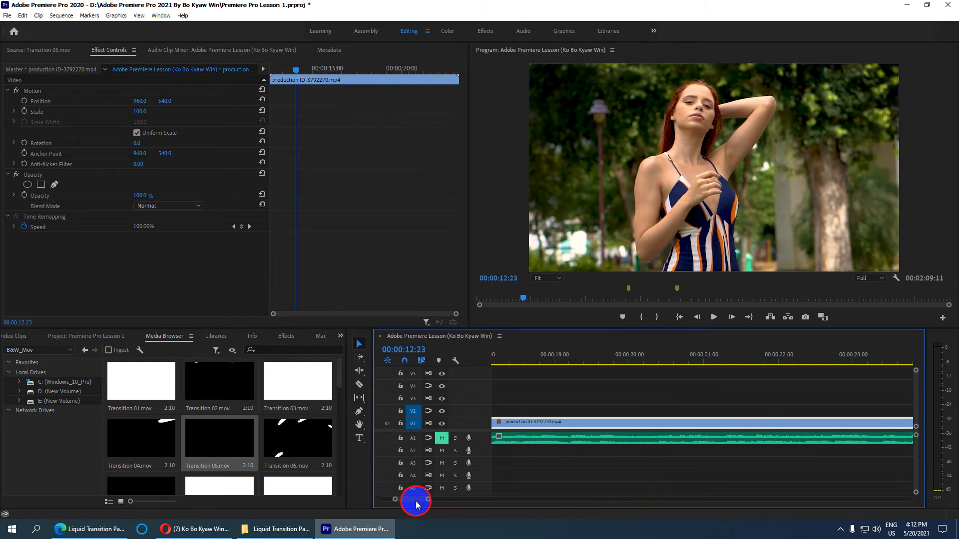
drag(419, 504, 420, 502)
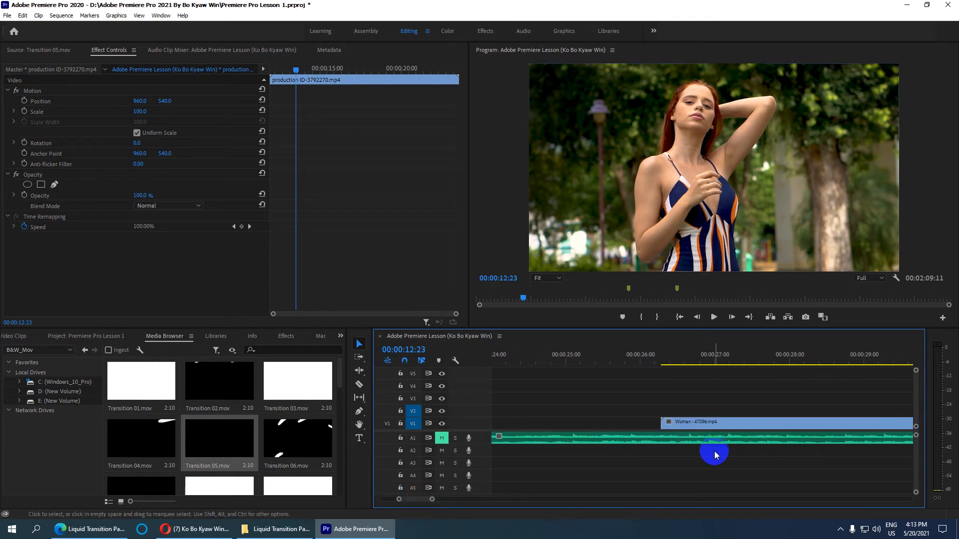
key(minus)
drag(582, 360, 553, 359)
drag(729, 356, 552, 358)
Step: Browse the remaining transition clips in the B&W_Mov folder and preview Transition 33.mov in the Source monitor
scroll(218, 443, down, 3)
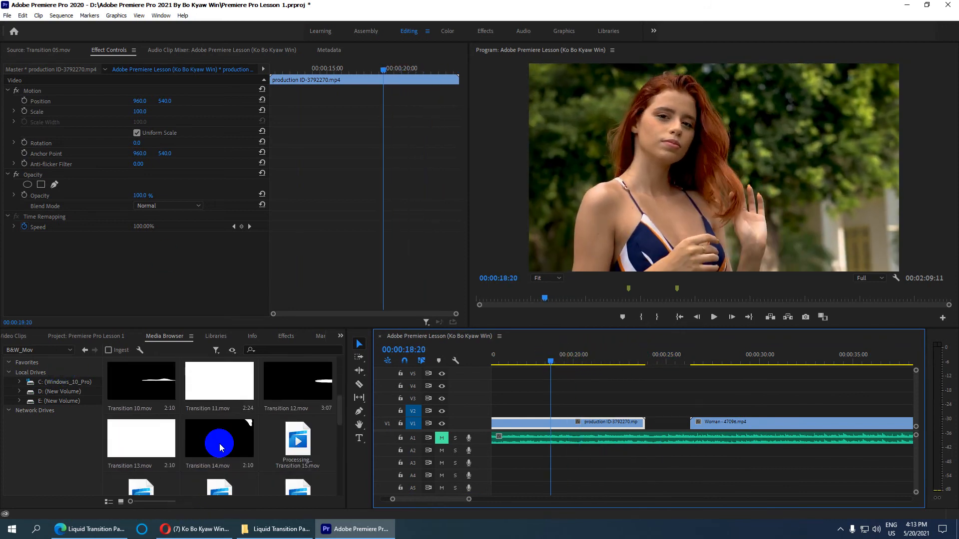
scroll(219, 443, down, 3)
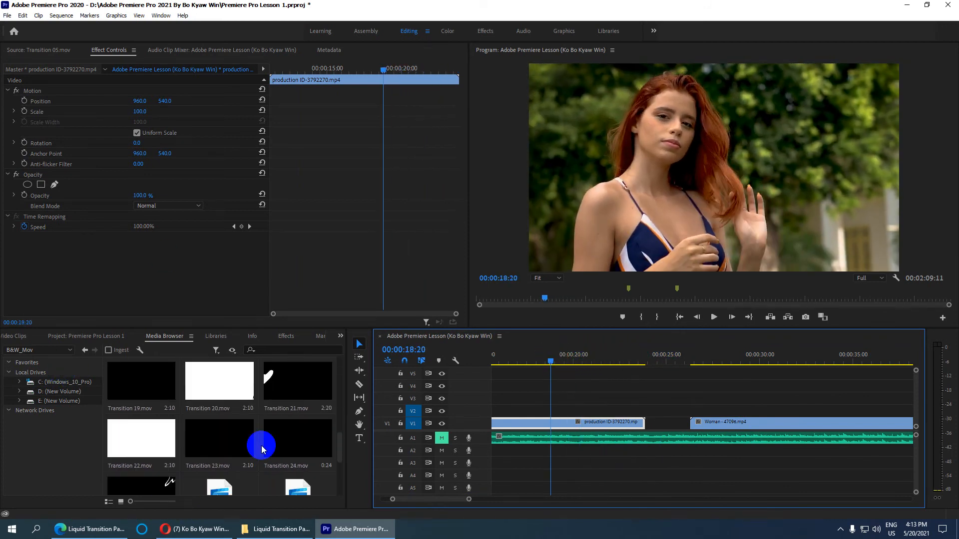
scroll(223, 477, down, 1)
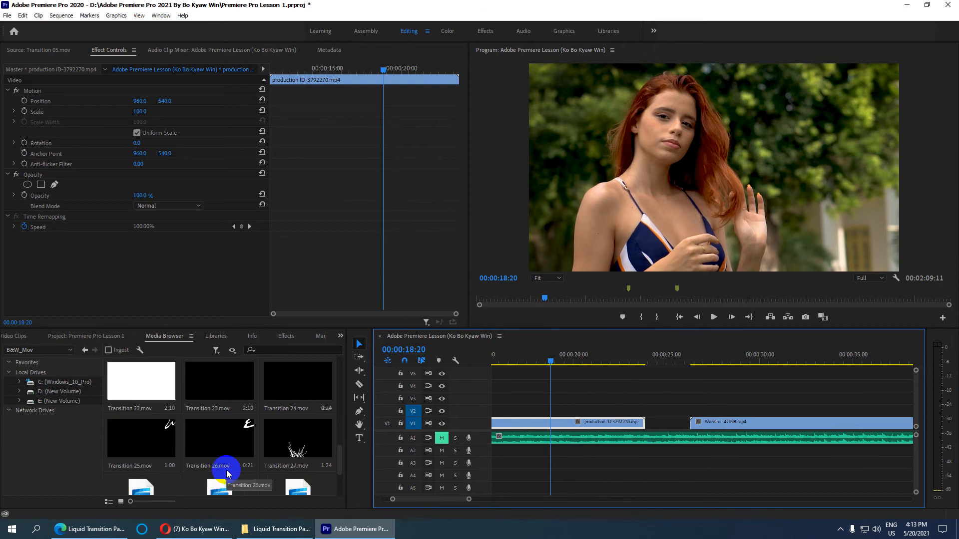
click(285, 444)
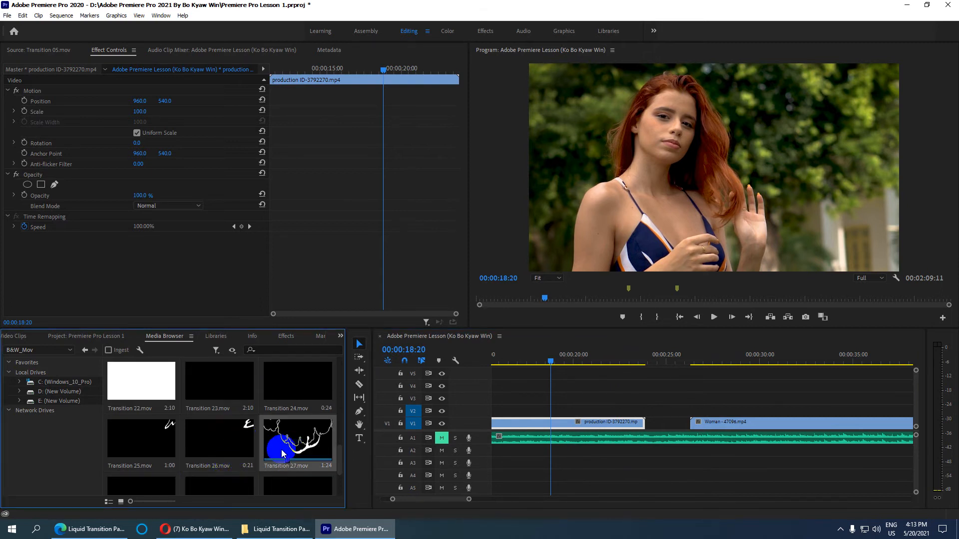
scroll(217, 430, down, 1)
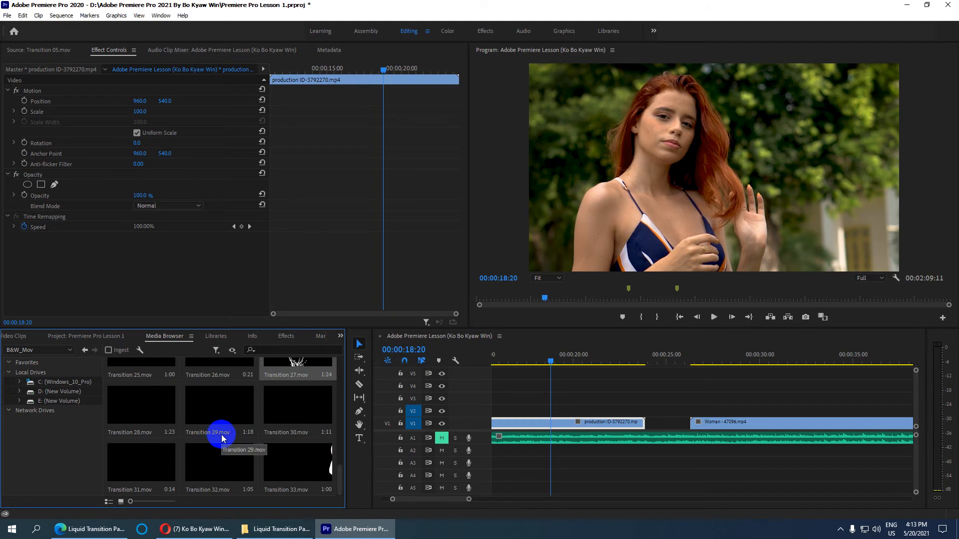
double_click(315, 465)
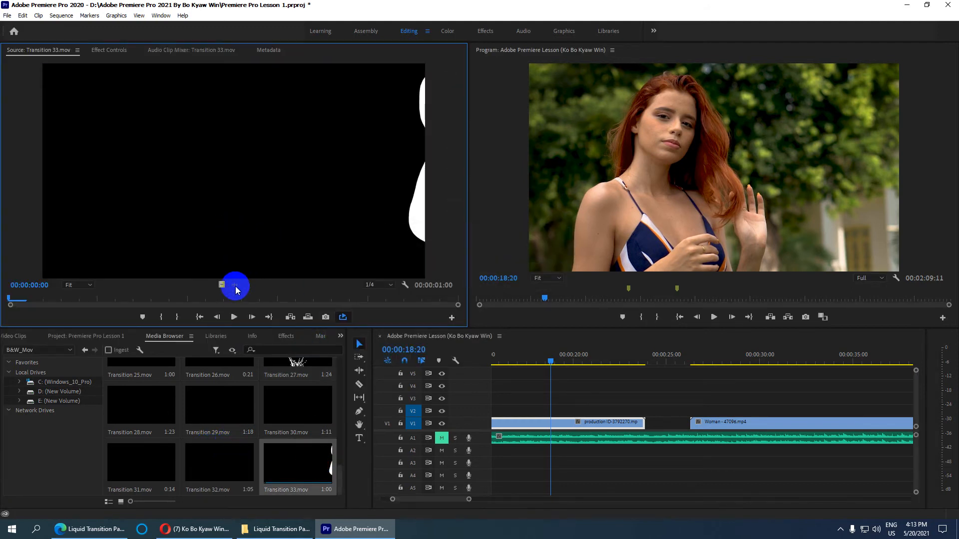
click(234, 317)
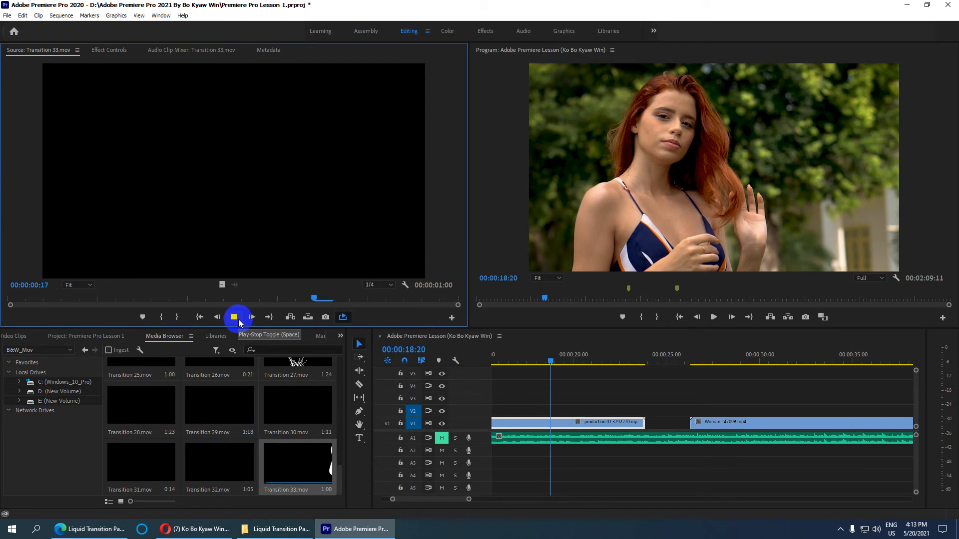
click(234, 317)
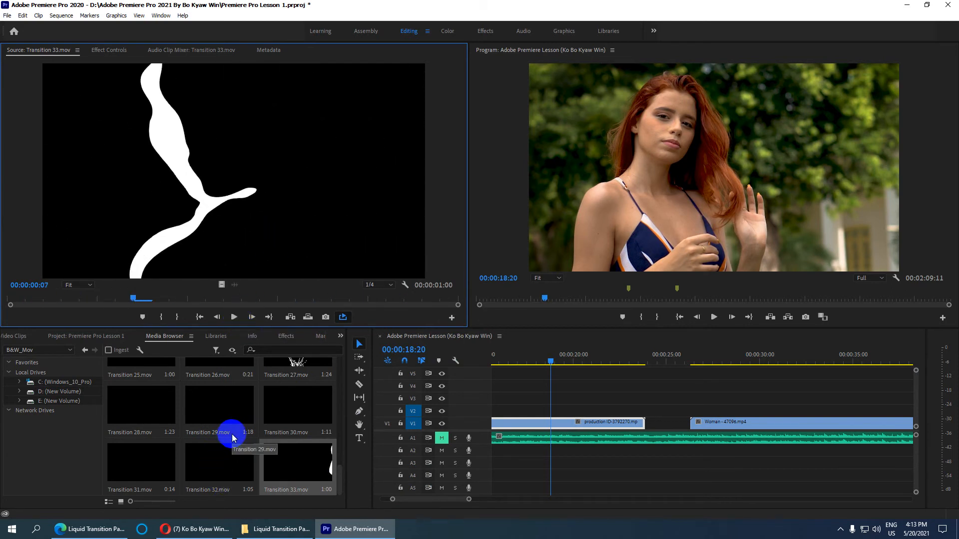
Step: Load Transition 18.mov from the B&W_Mov folder into the Source monitor and preview it
scroll(228, 447, up, 5)
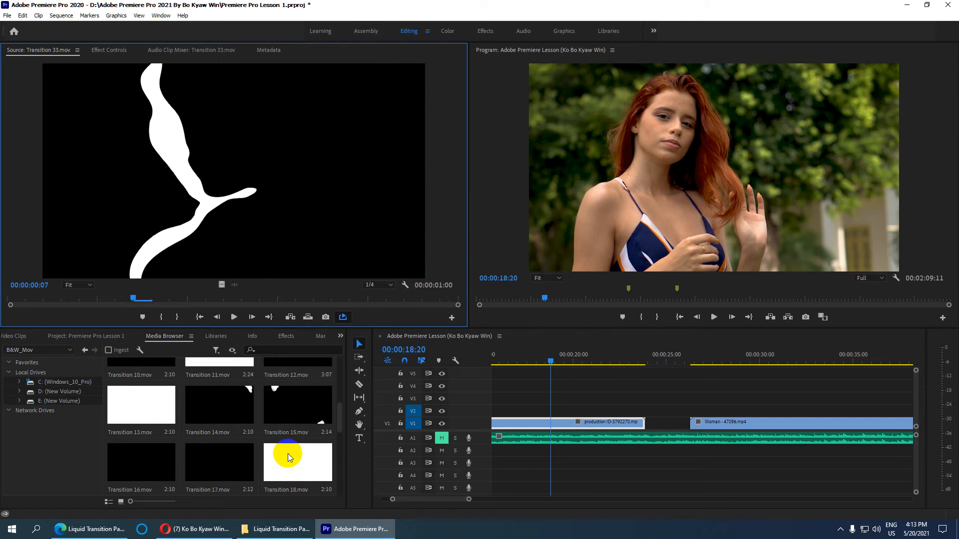
click(289, 456)
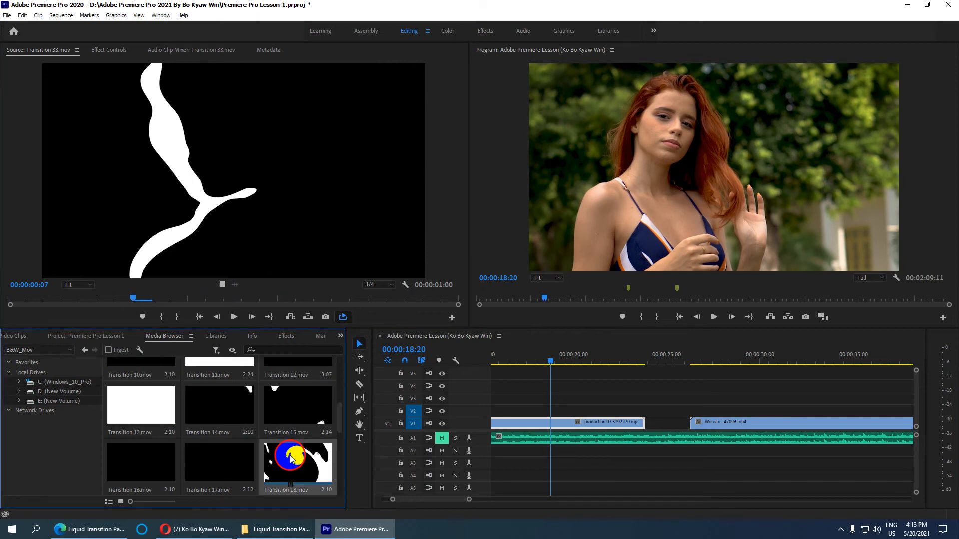
drag(289, 456, 290, 218)
click(241, 313)
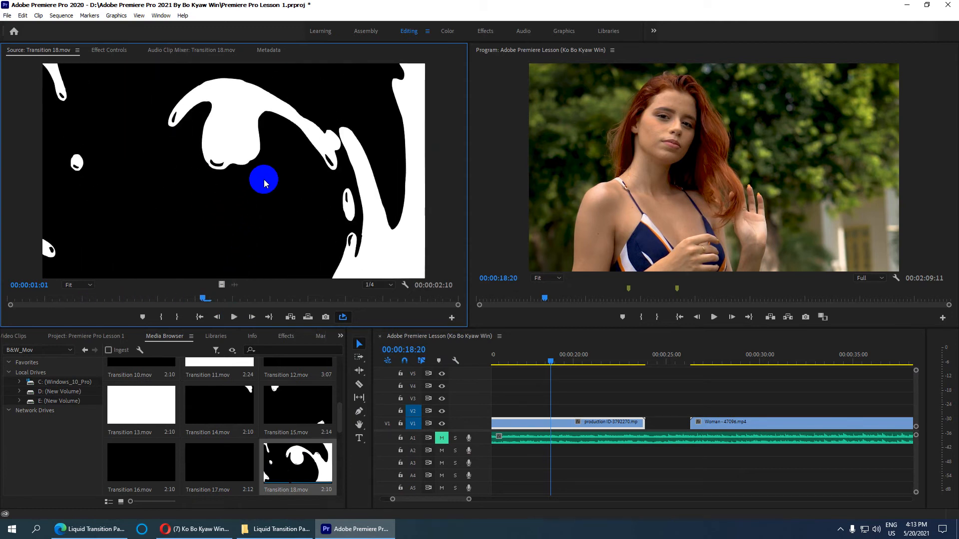
Step: Preview Transition 06.mov from the B&W_Mov folder and place its video on V2 above the end of the production clip
scroll(300, 438, up, 3)
double_click(285, 400)
click(286, 157)
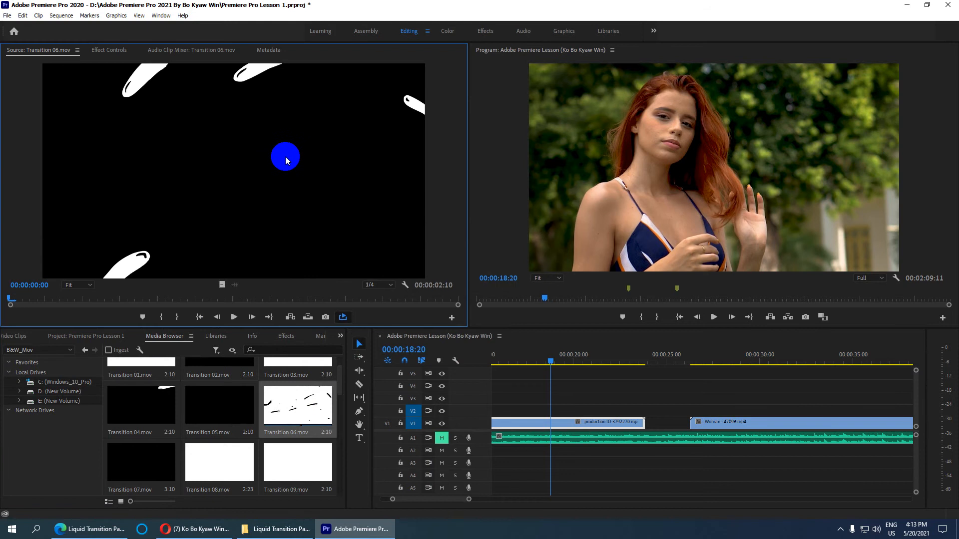
click(234, 317)
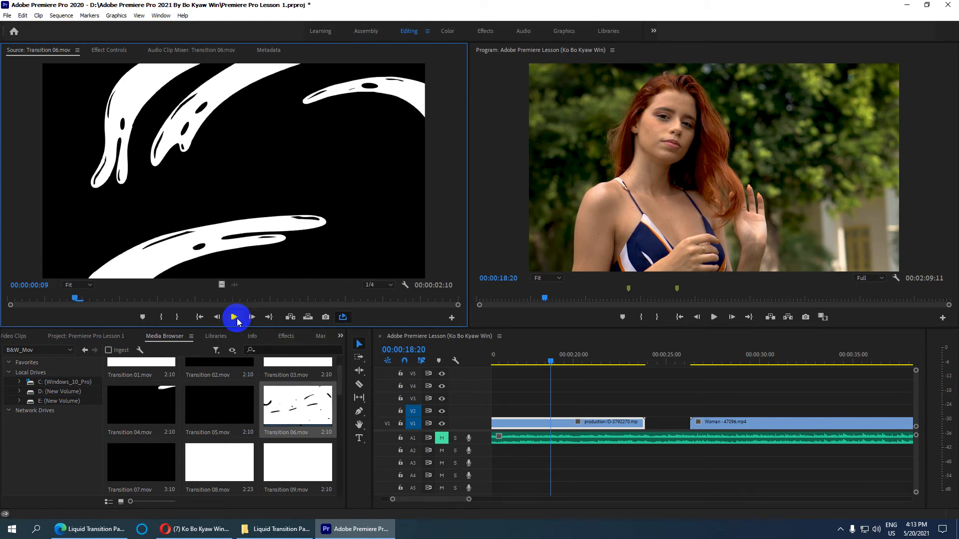
click(236, 319)
key(space)
click(289, 180)
drag(223, 284, 597, 418)
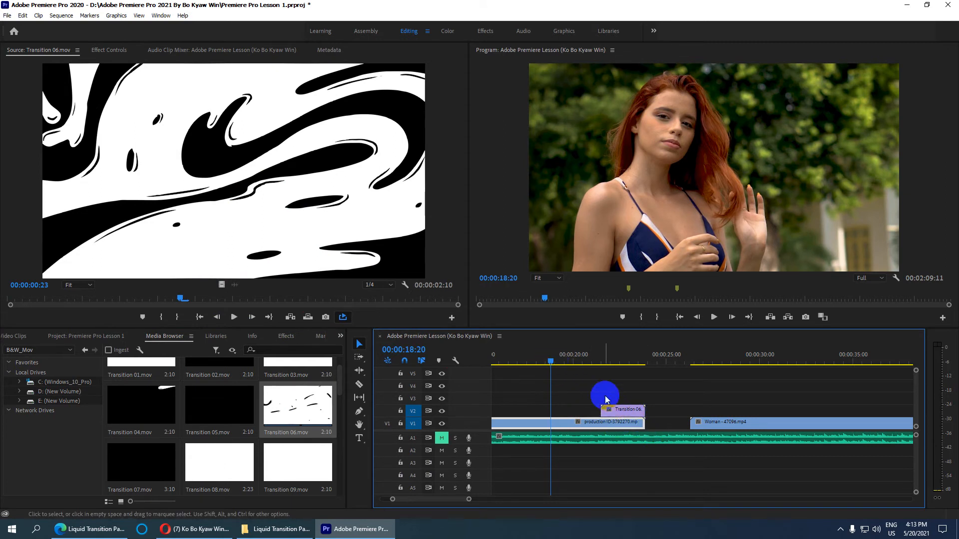
Step: Split the production clip on V1 at 00:00:21:12, where the Transition 06 clip starts
drag(551, 365, 601, 364)
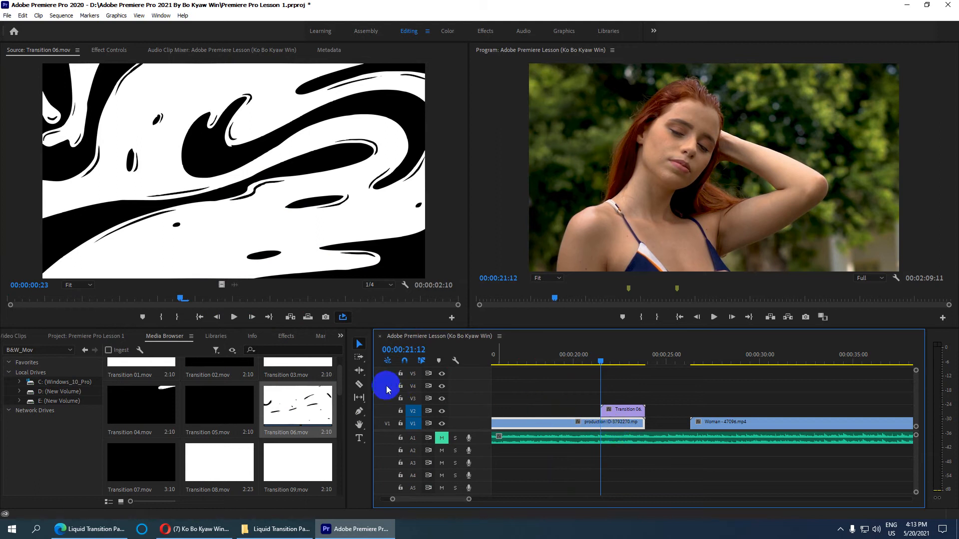
click(358, 385)
click(358, 384)
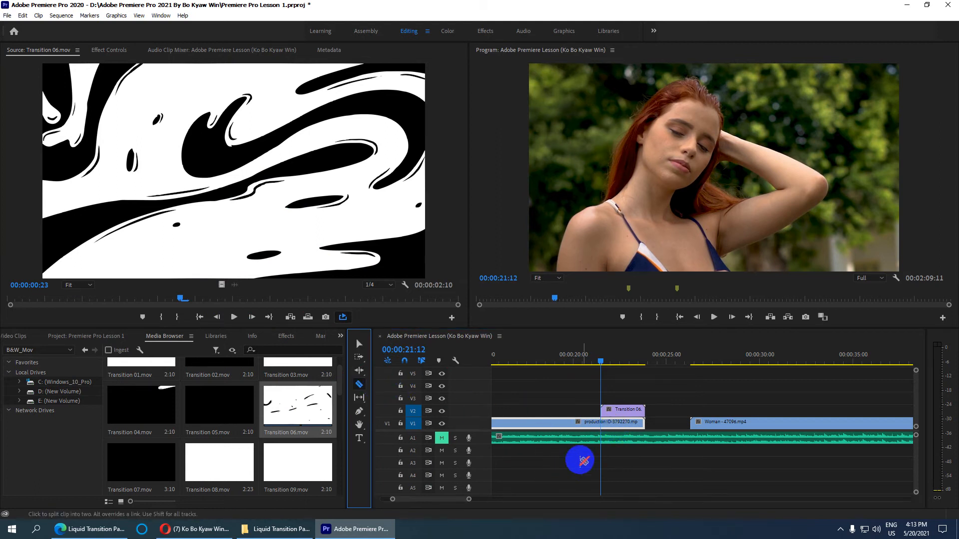
click(602, 423)
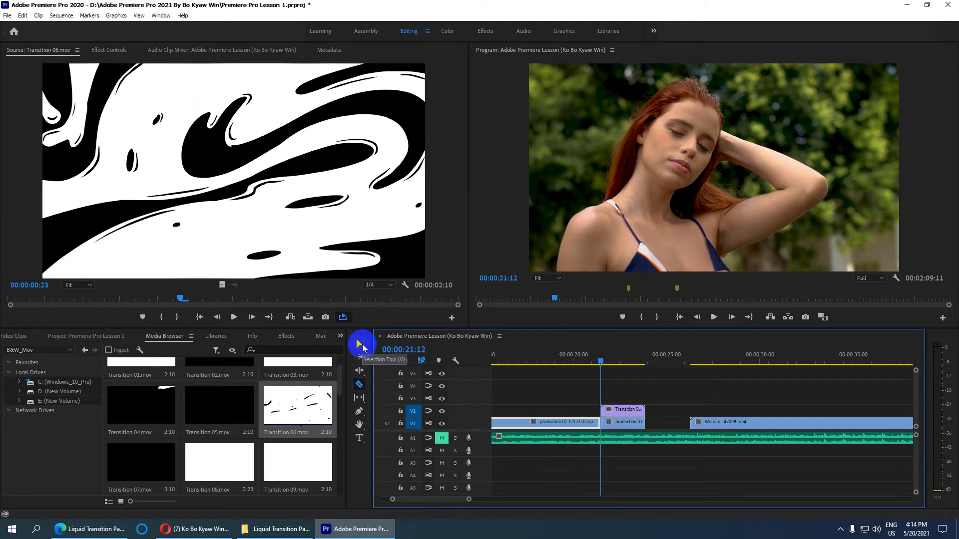
Step: Raise Transition 06 to V3 and the cut production segment to V2, and slide the Woman clip on V1 underneath them to close the gap
click(359, 344)
drag(655, 411, 624, 397)
click(717, 422)
click(725, 358)
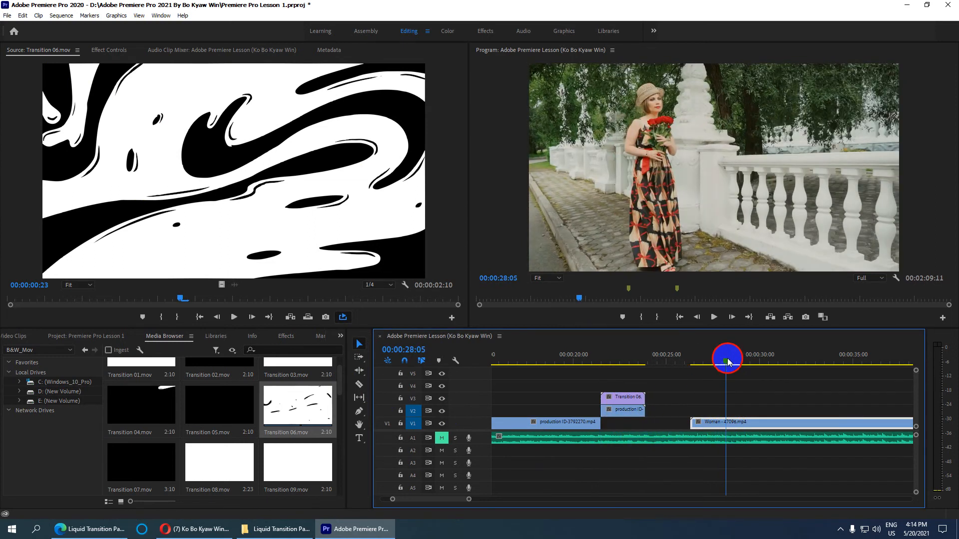
drag(763, 427, 673, 423)
Step: Place the playhead at 00:00:22:10 and scale the Transition 06 clip on V3 to frame size
drag(606, 357, 619, 365)
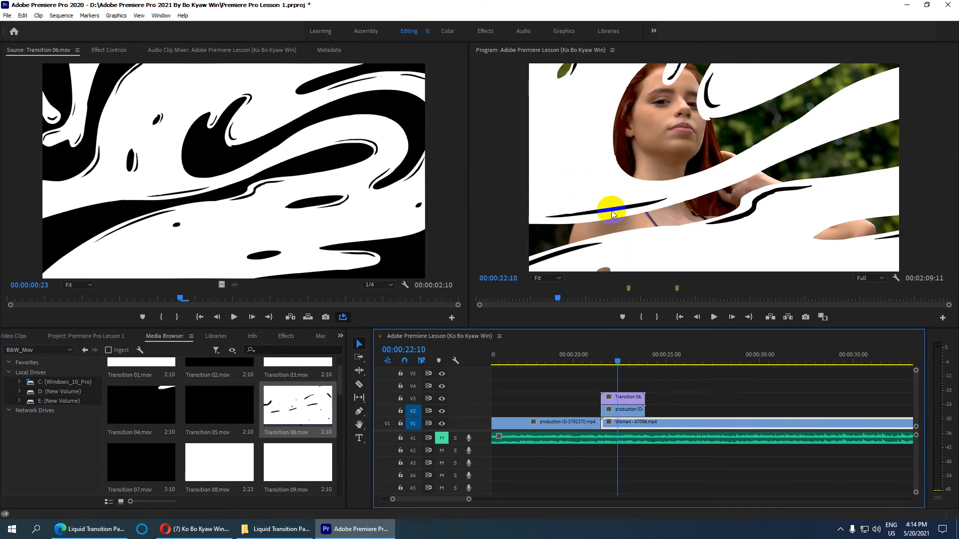
click(623, 398)
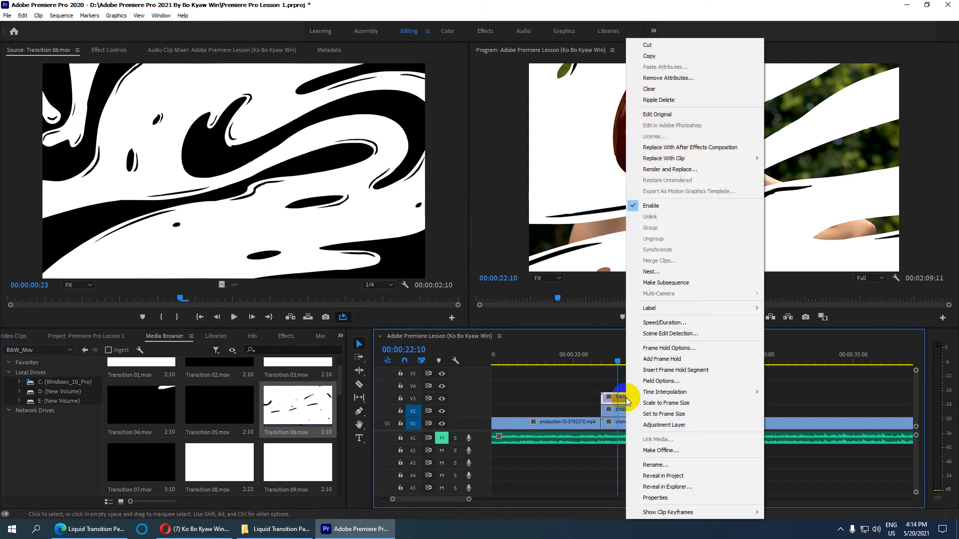
click(671, 405)
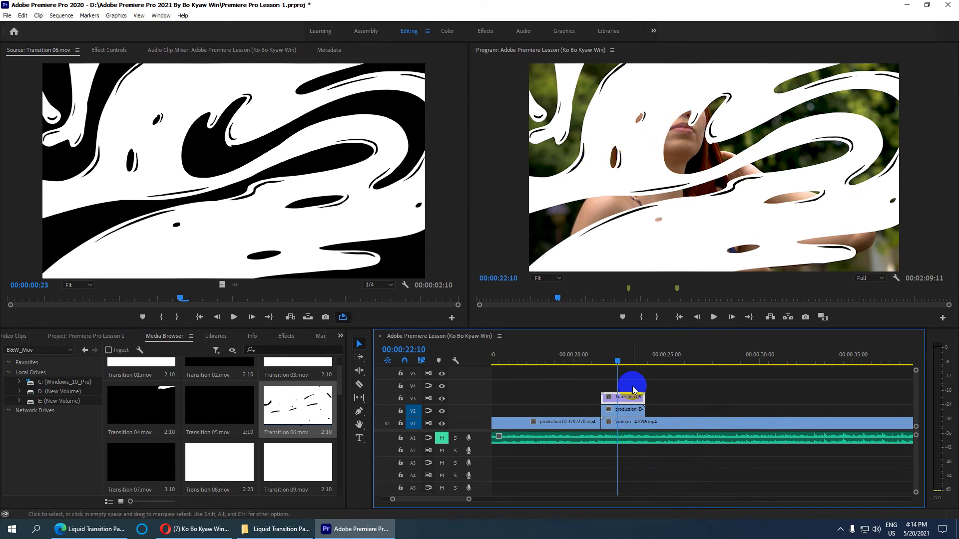
Step: Try to apply the Track Matte Key effect to the production segment on V2
click(619, 412)
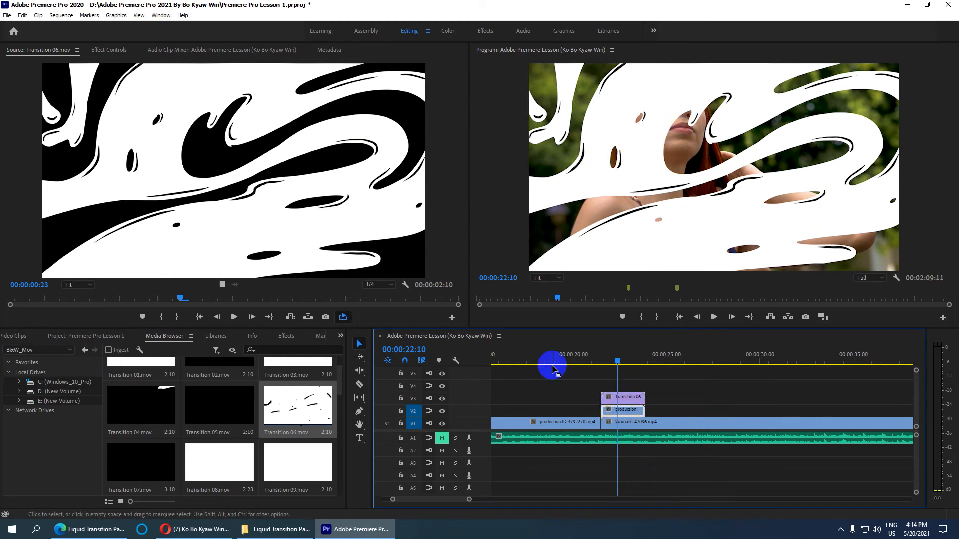
click(287, 342)
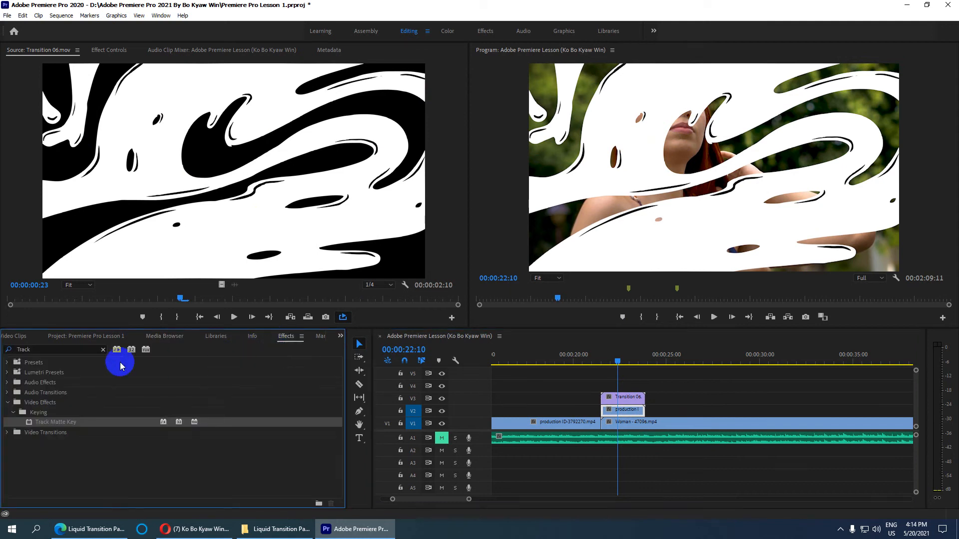
drag(65, 424, 639, 417)
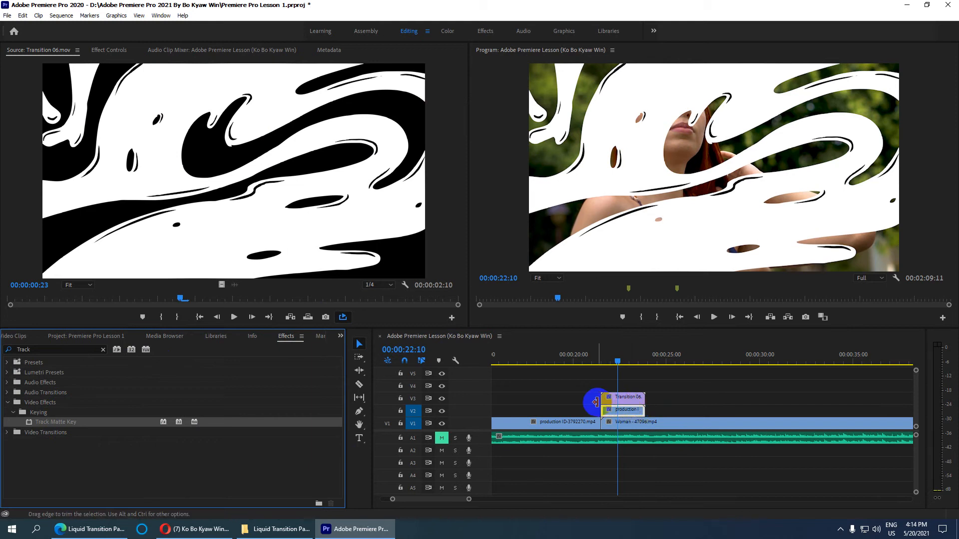
key(ctrl+s)
Step: Copy the configured Track Matte Key effect from the Model segment on V2
key(minus)
key(minus)
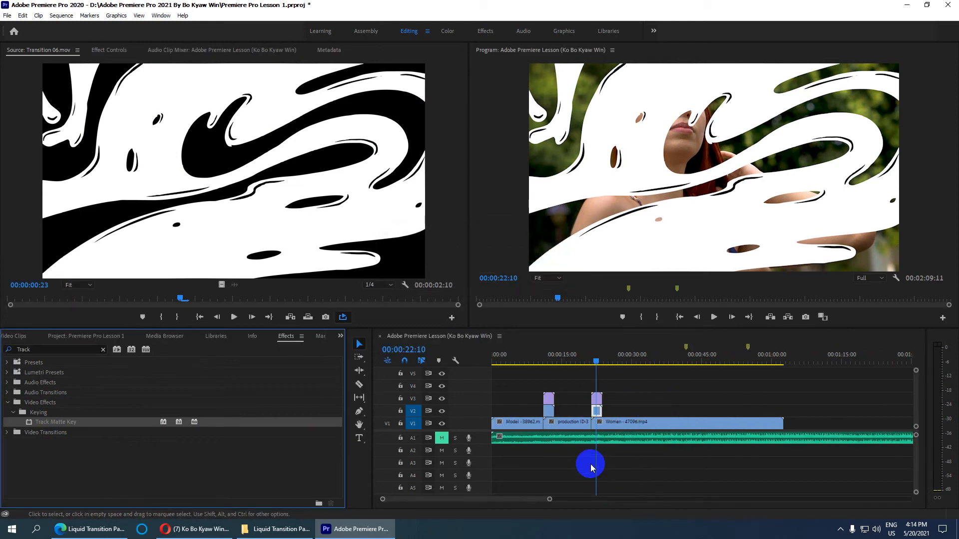
key(equal)
click(605, 410)
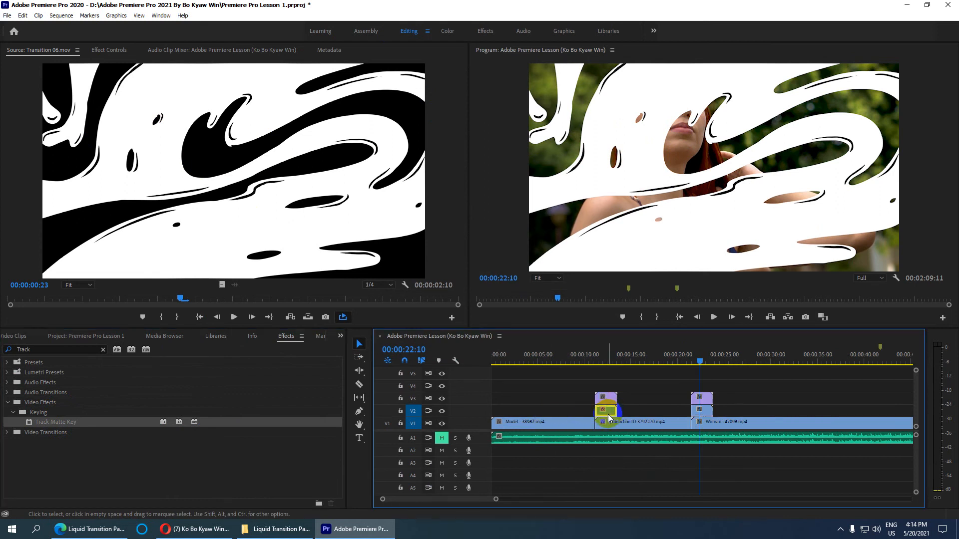
click(108, 51)
click(47, 239)
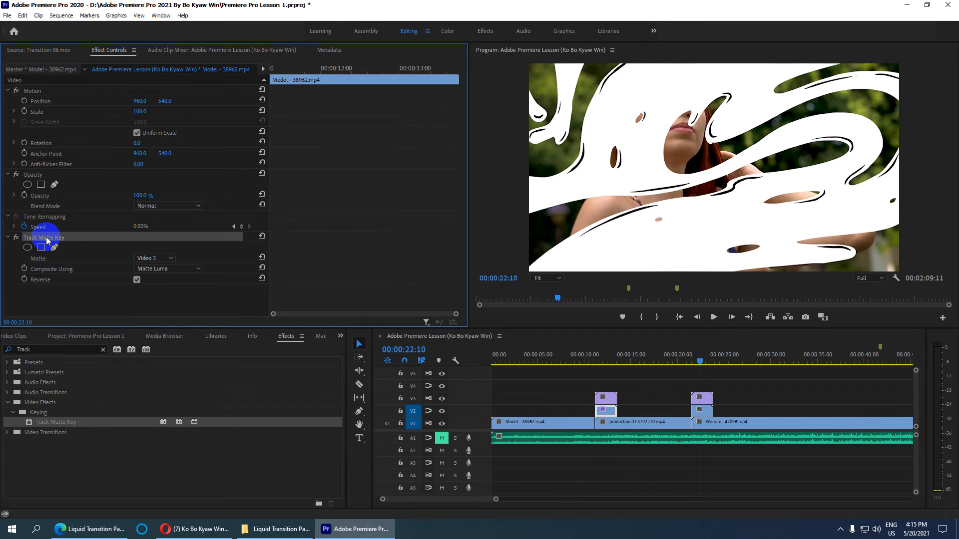
right_click(47, 239)
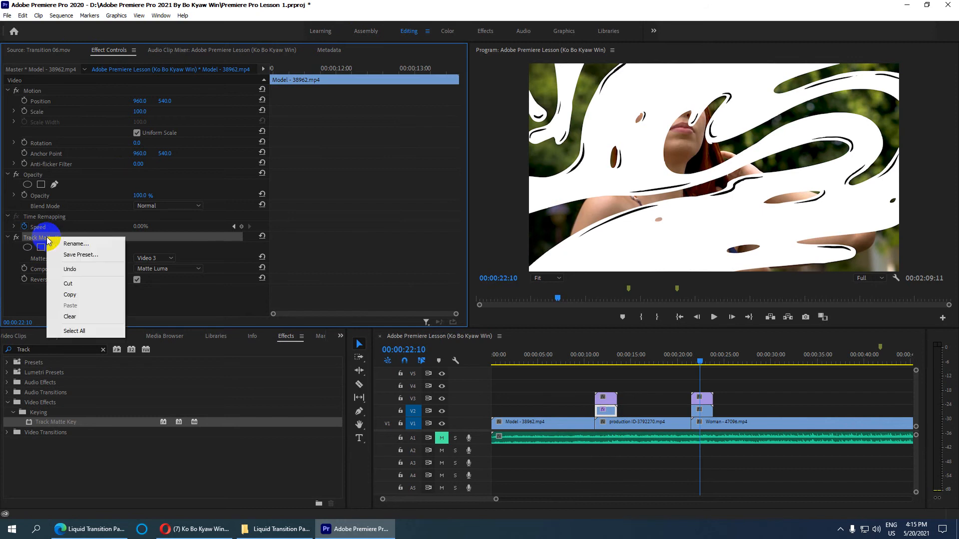
click(75, 292)
Step: Paste the copied Track Matte Key effect onto the production segment on V2
click(701, 410)
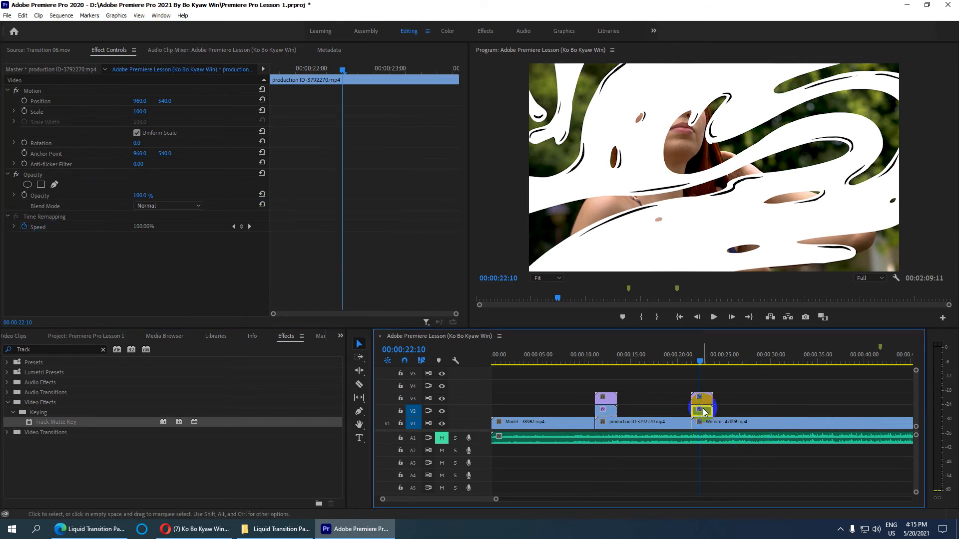
right_click(116, 265)
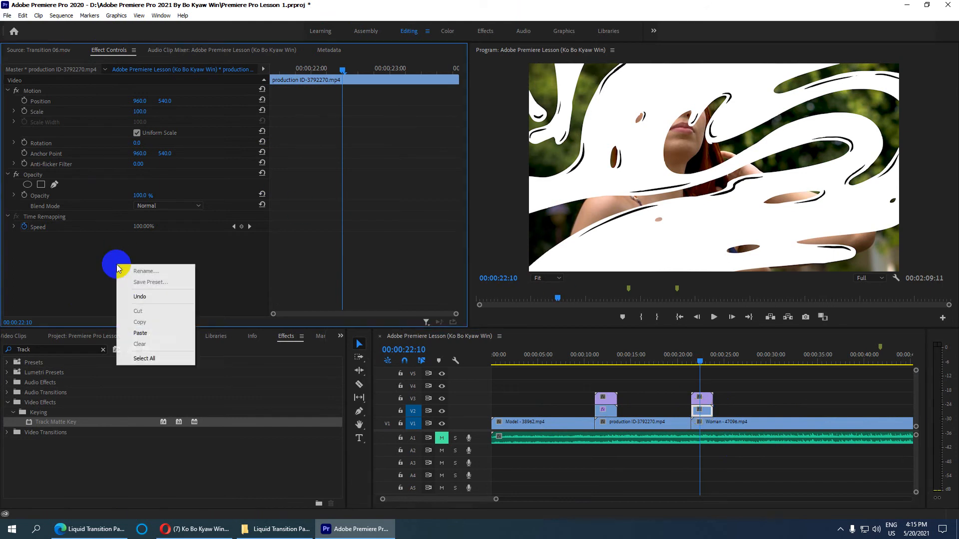
click(142, 334)
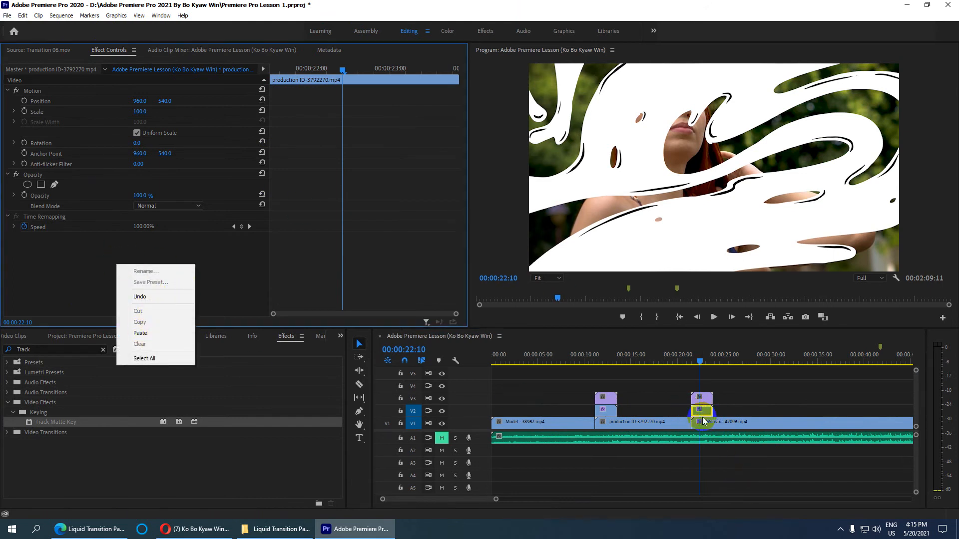
right_click(293, 242)
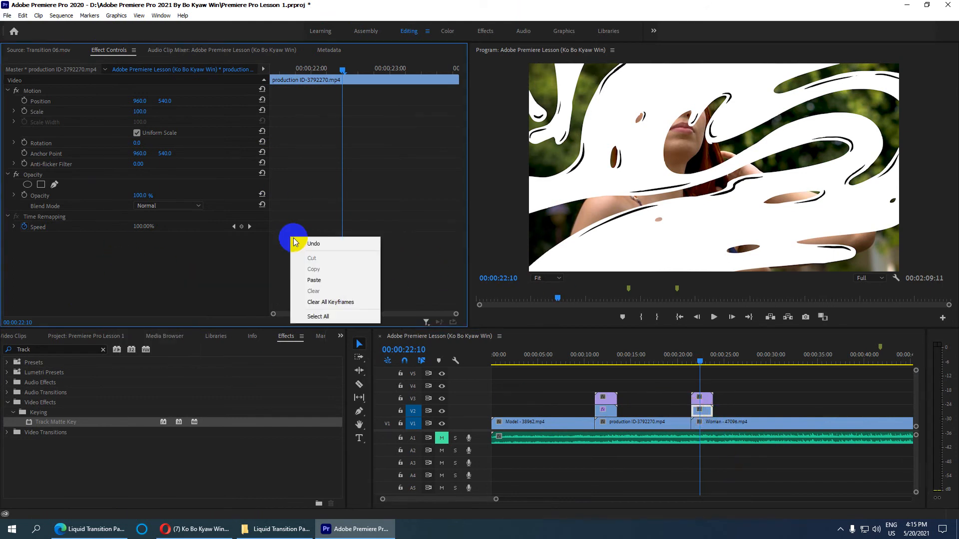
right_click(85, 254)
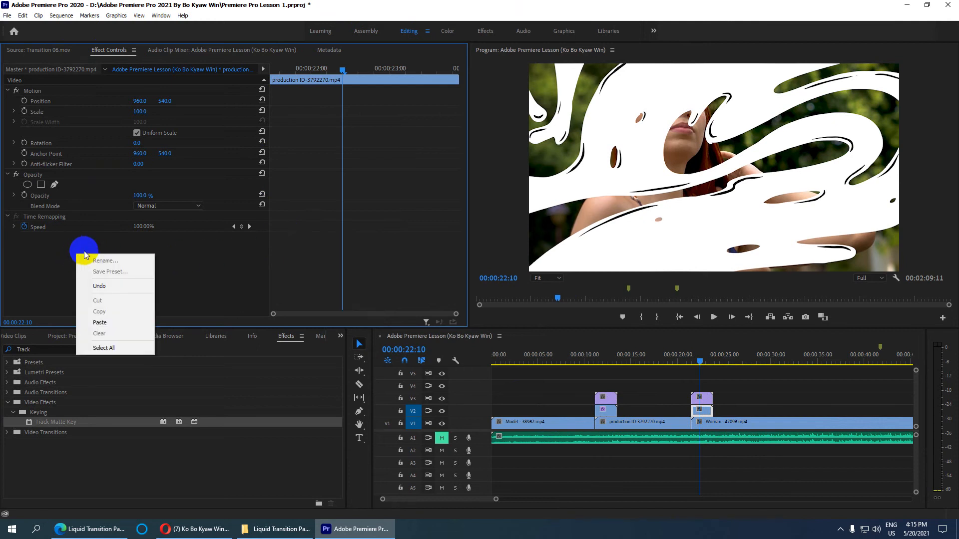
click(100, 322)
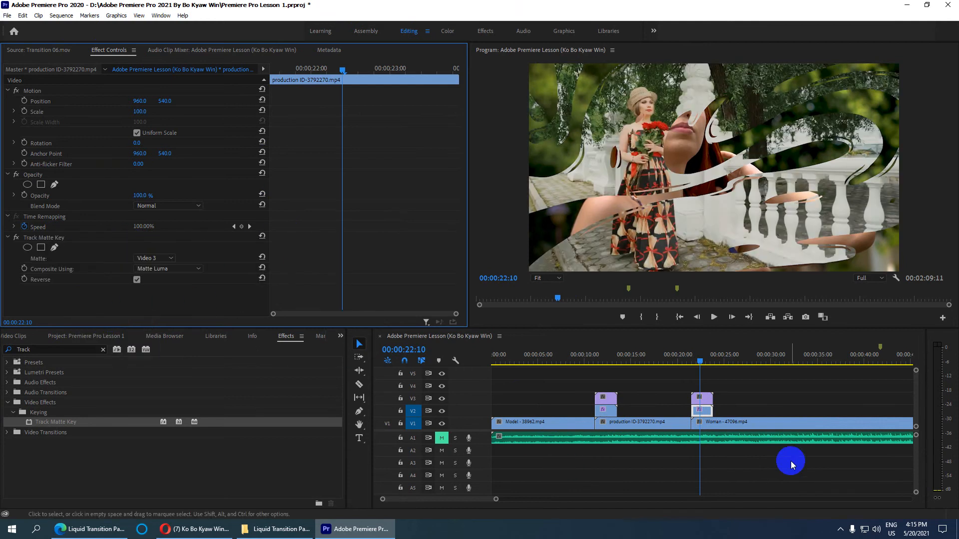
Step: Scrub back to the first liquid transition and review it frame by frame, ending at 00:00:11:23
click(702, 362)
drag(702, 362, 602, 356)
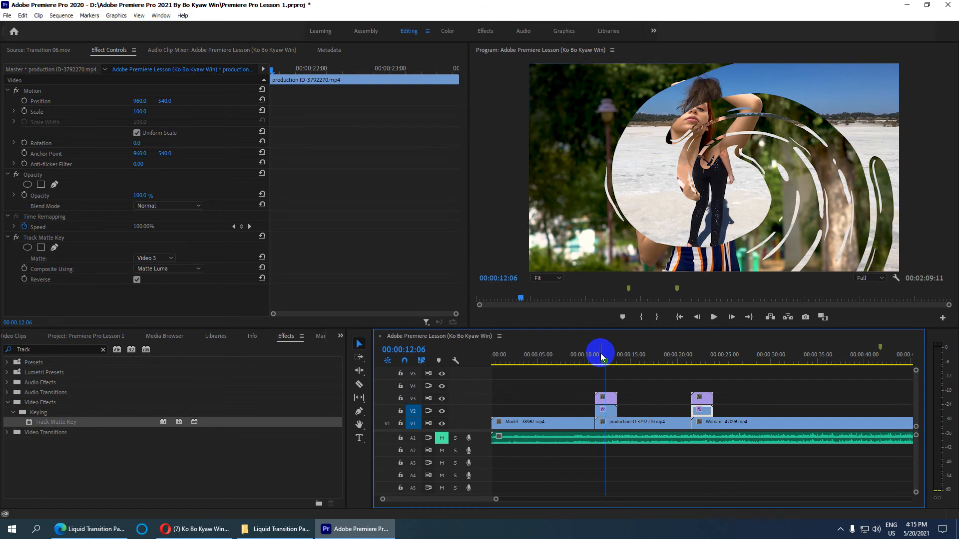
click(599, 365)
drag(599, 365, 613, 369)
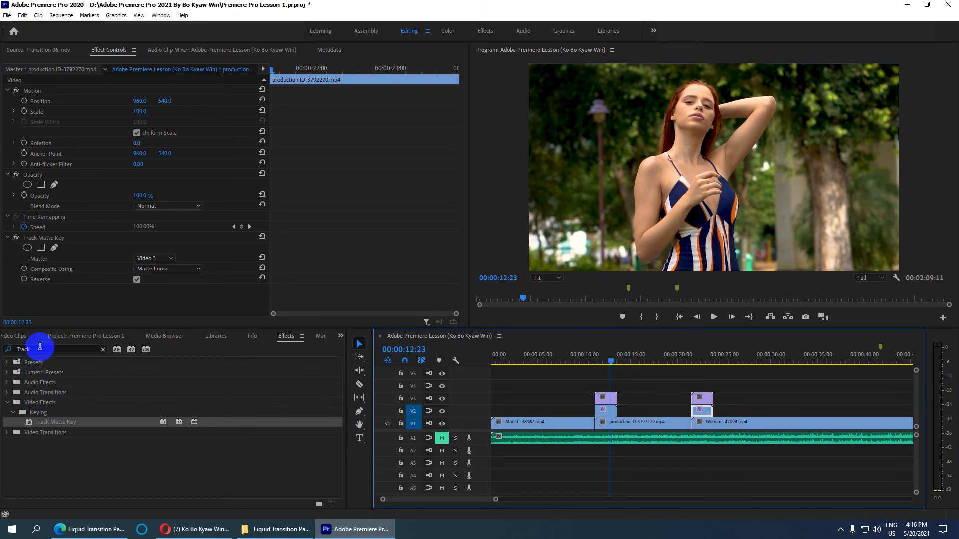
click(67, 336)
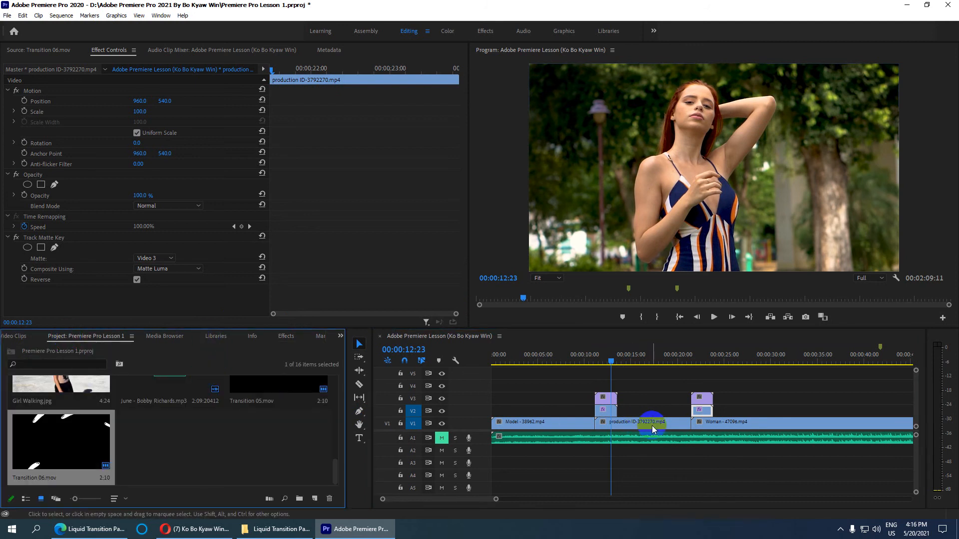
click(599, 362)
drag(601, 368, 607, 367)
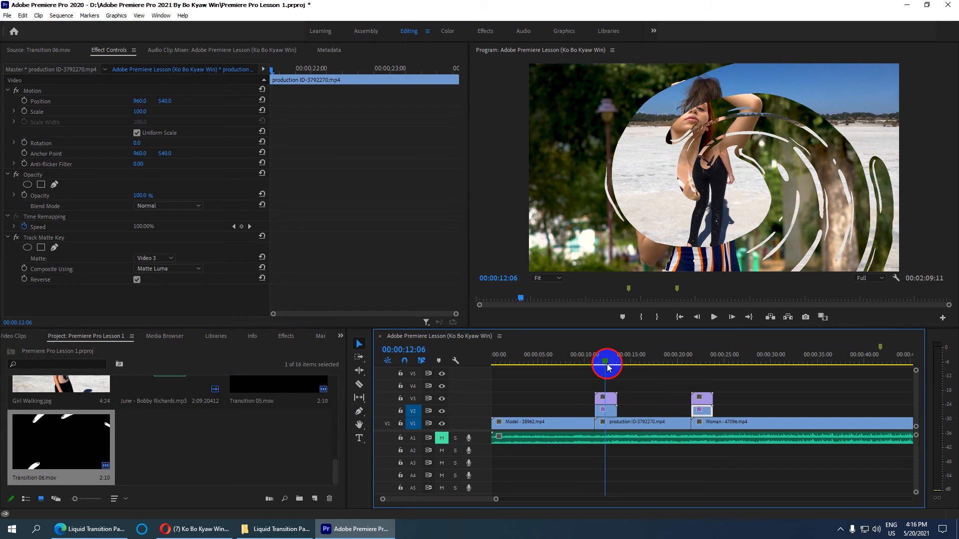
mouse_move(608, 367)
mouse_down()
mouse_move(600, 370)
mouse_move(631, 361)
mouse_move(605, 365)
mouse_up()
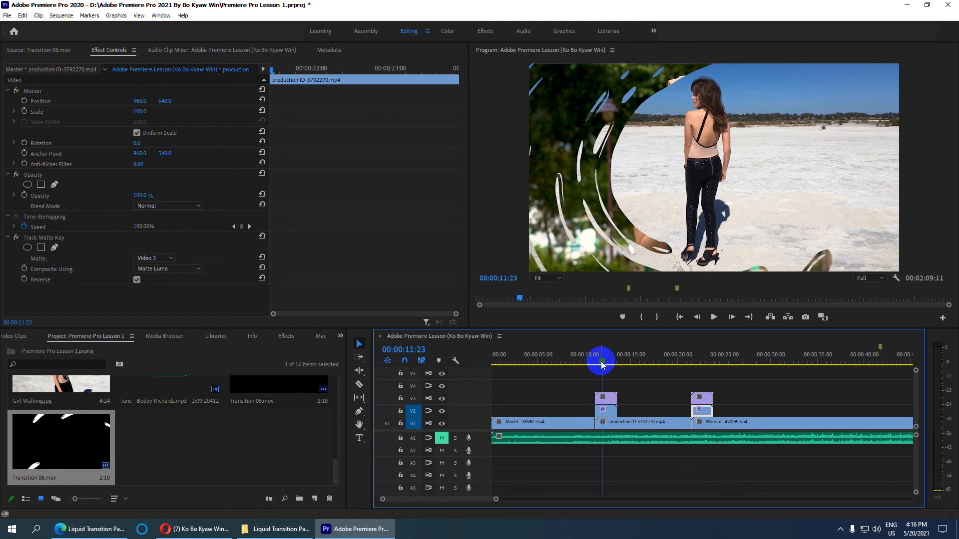
Step: Save the project, return to the start of the sequence and scrub through all three clips to 00:00:45:10
key(minus)
key(minus)
key(minus)
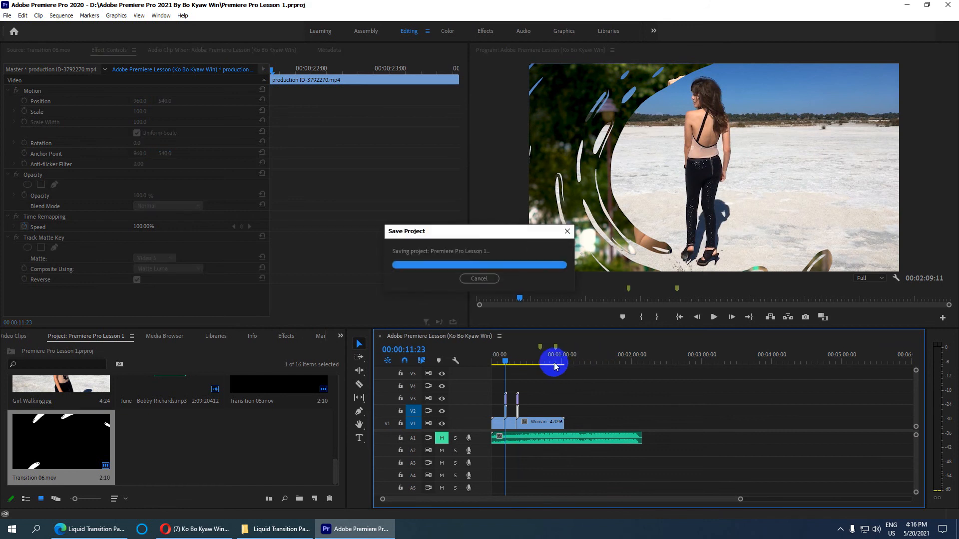
click(509, 361)
click(494, 360)
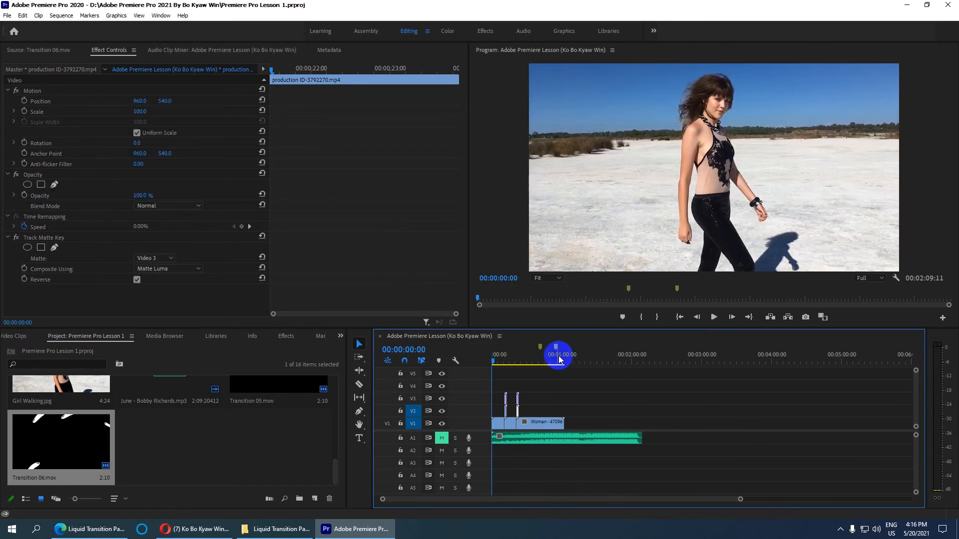
drag(496, 363, 543, 367)
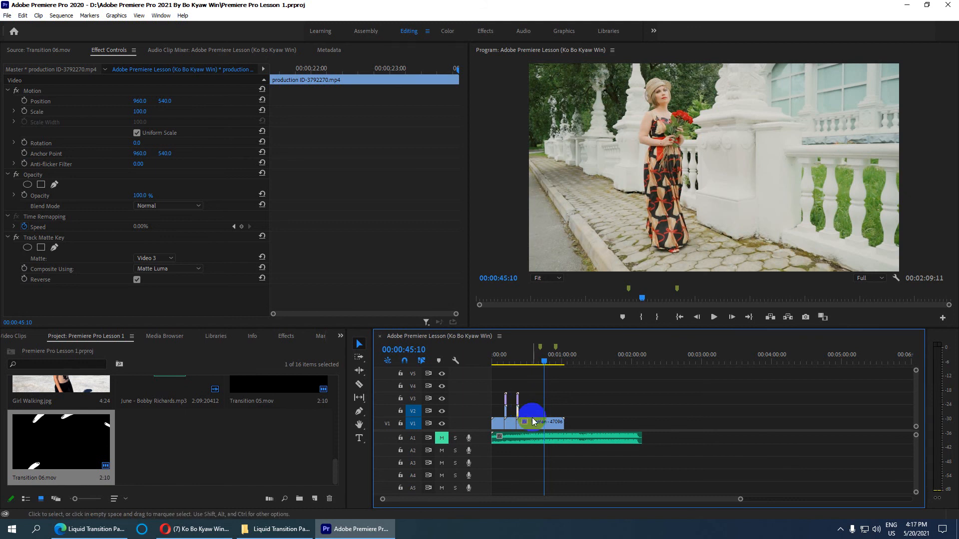
Step: Unmute the music on A1 and play the sequence from the start through both liquid transitions to 00:00:23:00
drag(587, 419, 514, 425)
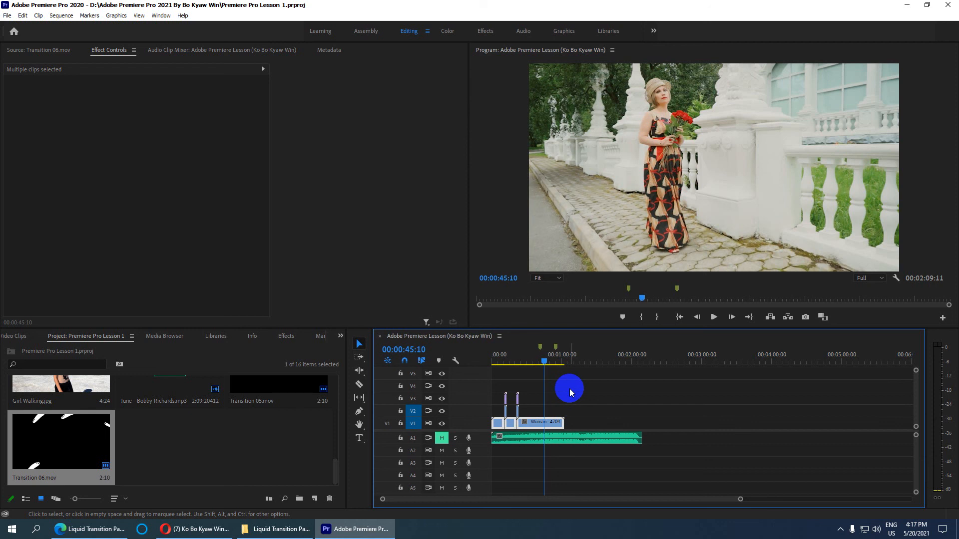
click(442, 438)
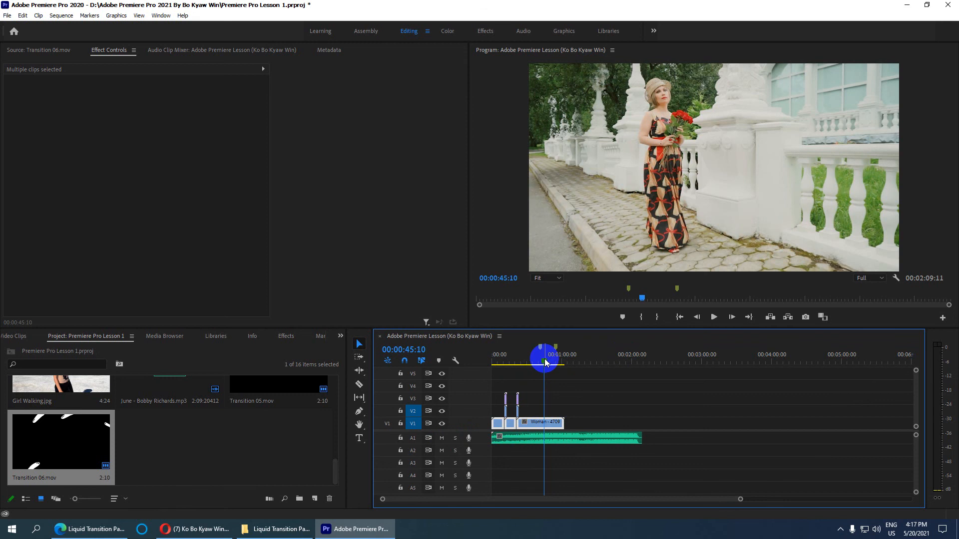
drag(545, 360, 416, 361)
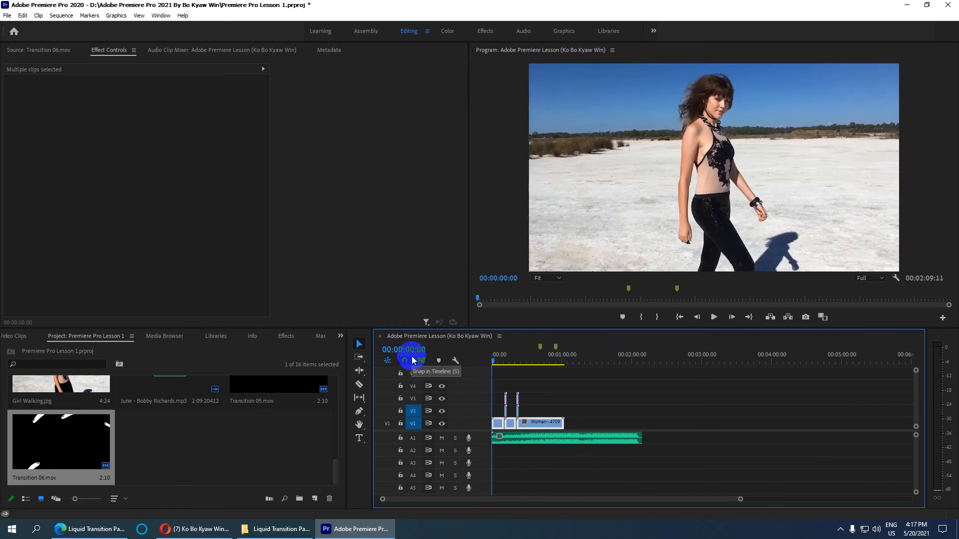
key(space)
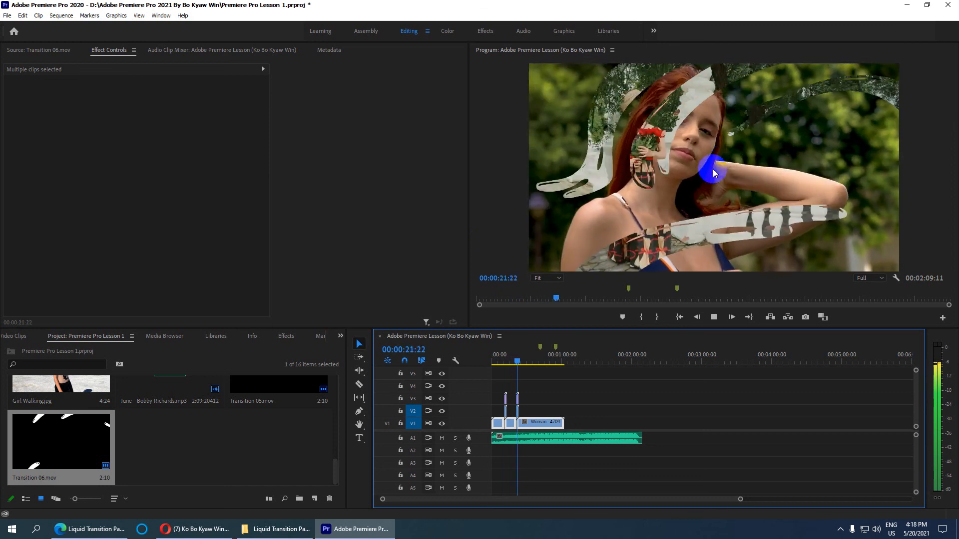
key(space)
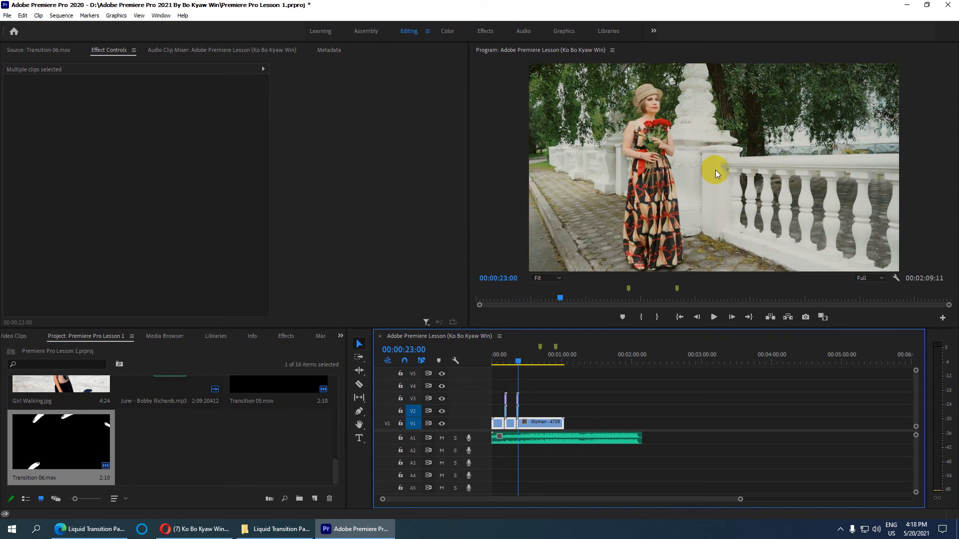
Step: Minimize the editor, switch to Microsoft Edge and show the MITDC Official channel's videos page on YouTube
click(906, 5)
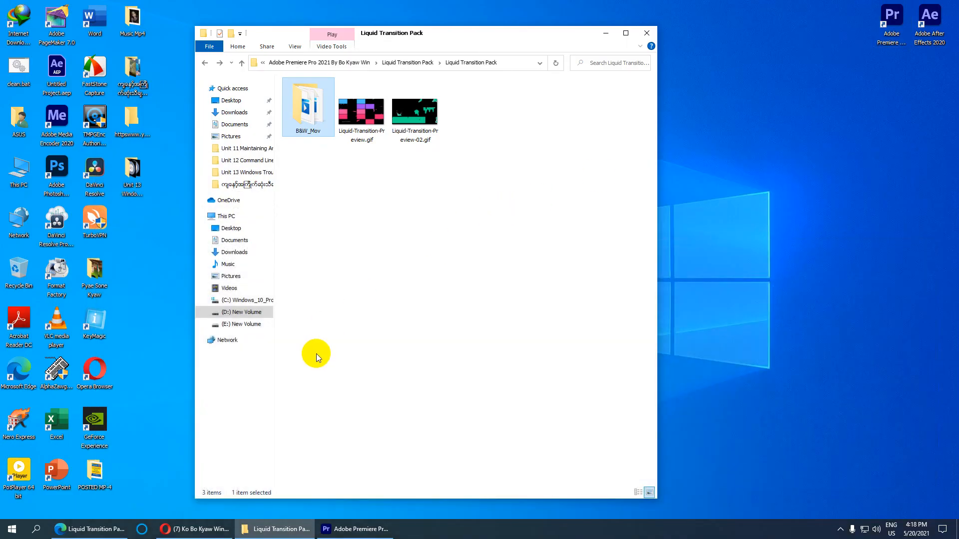
click(92, 529)
click(286, 8)
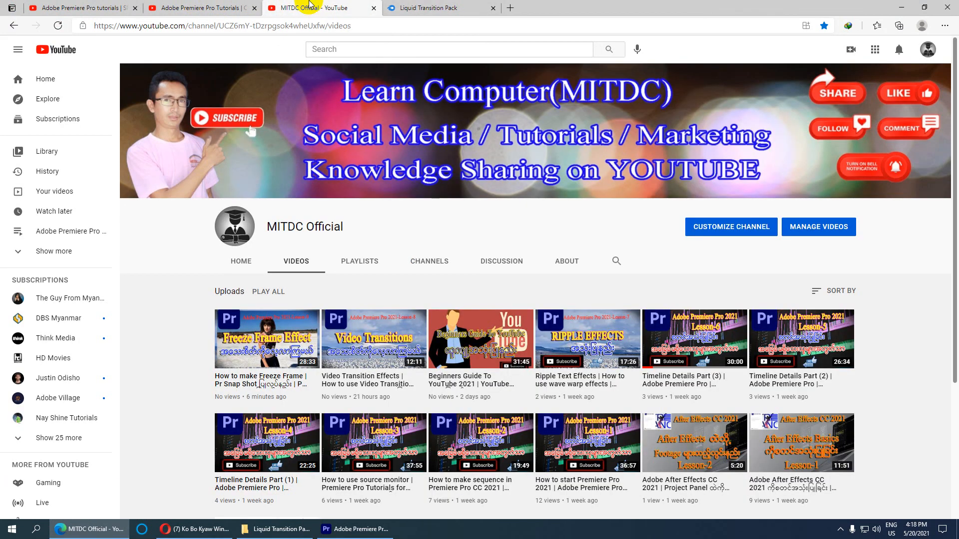